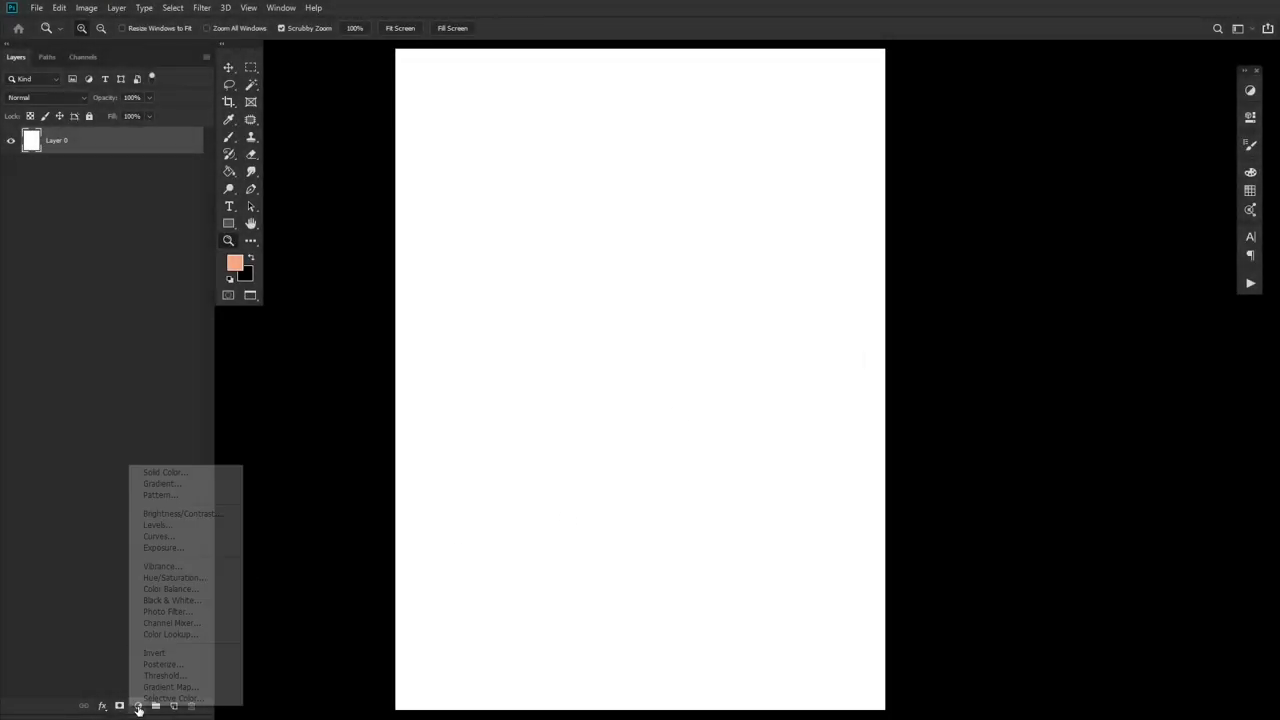
Add a solid color fill layer in dark navy #080a18 over the white canvas
click(174, 472)
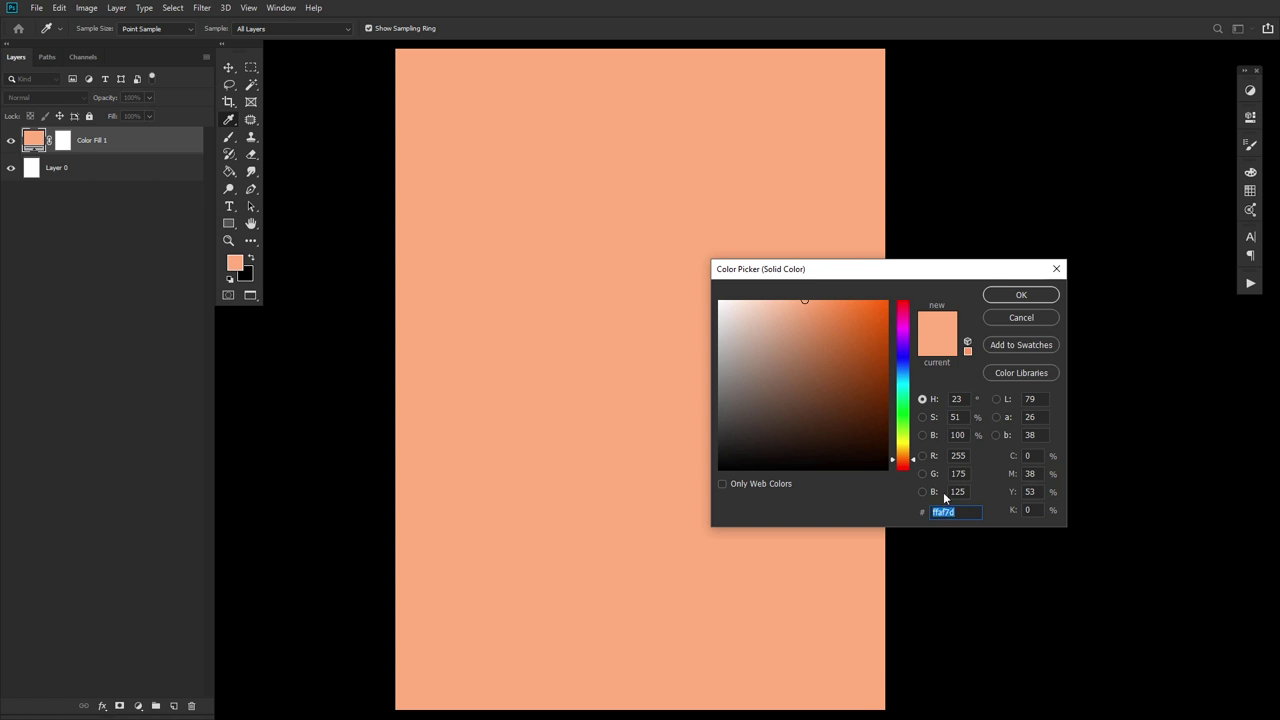
drag(889, 270, 650, 190)
text(080a18)
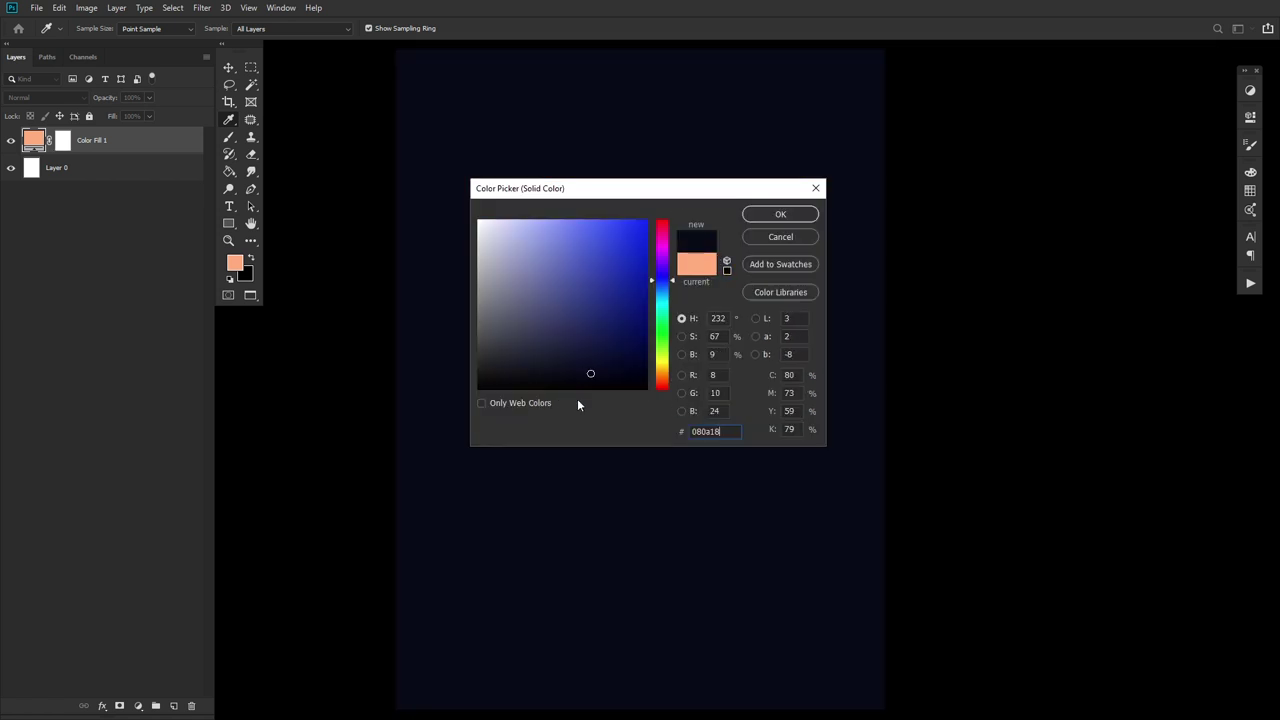
click(783, 214)
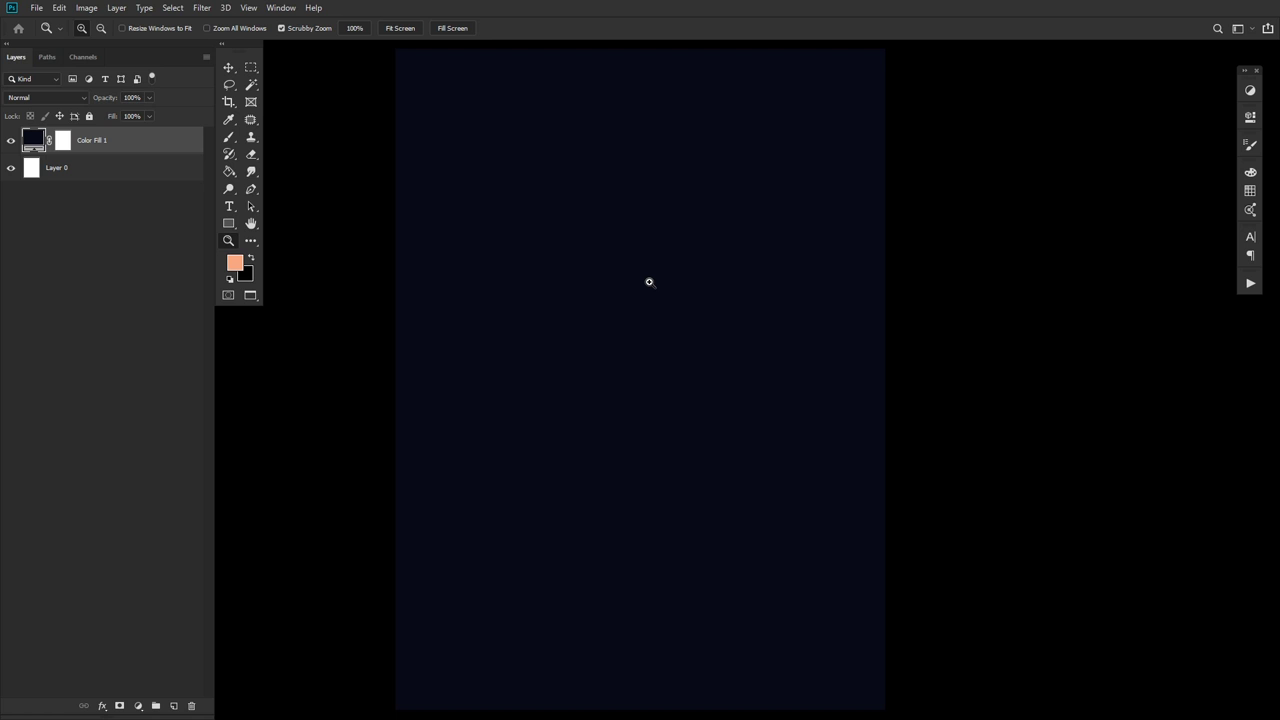
Add 30% monochromatic Gaussian noise to the black Screen-mode layer
drag(606, 280, 576, 286)
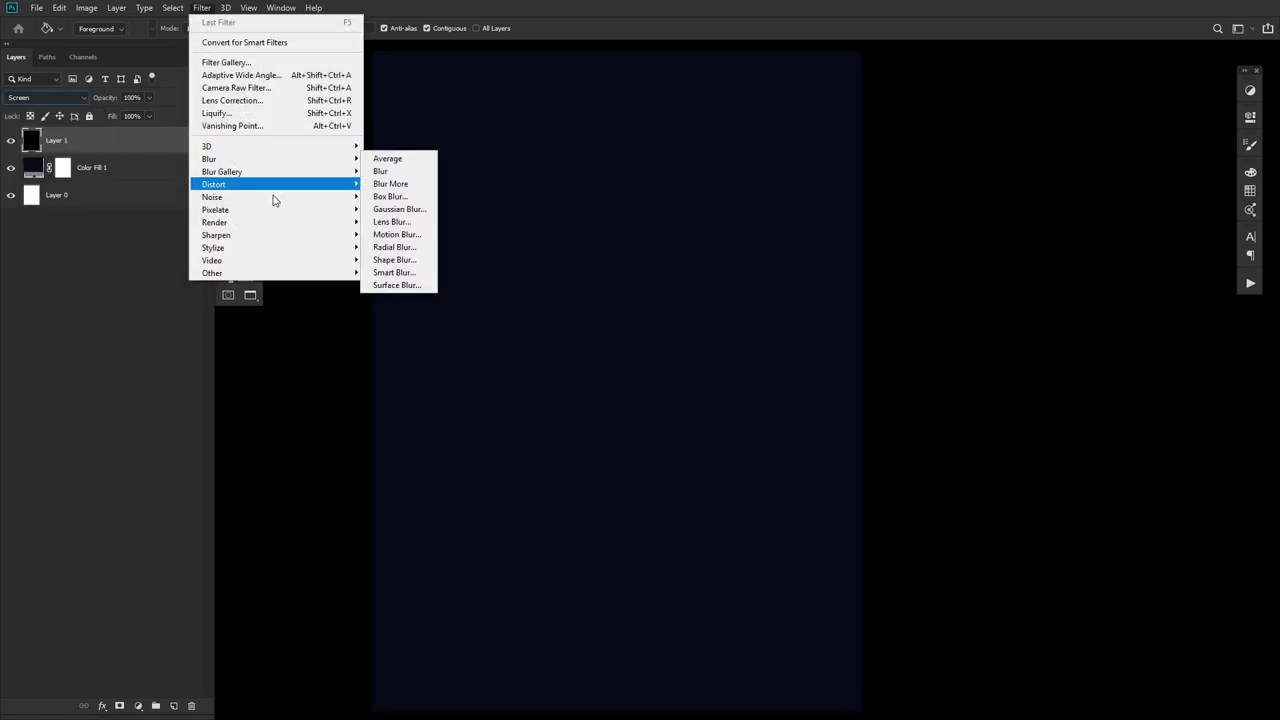
mouse_move(275, 197)
click(397, 196)
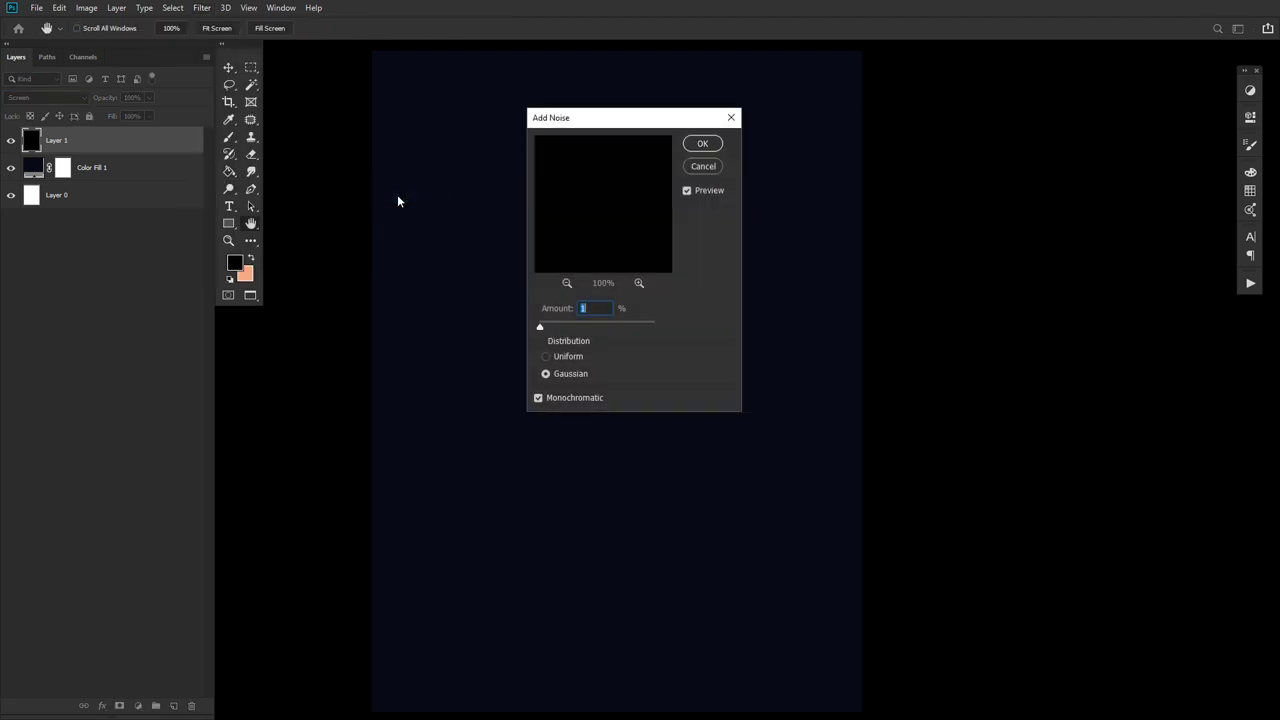
text(30)
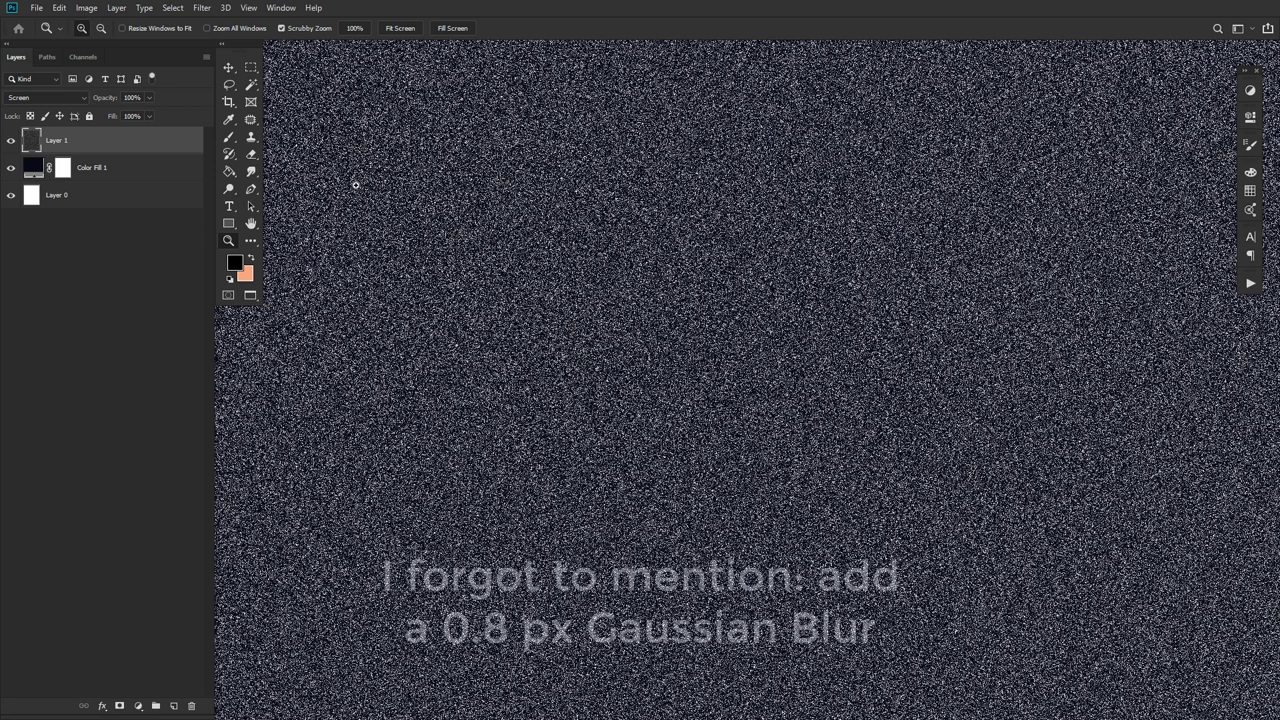
Apply a Gaussian Blur with a radius of 0.8 pixels to the noise layer
click(202, 7)
mouse_move(257, 160)
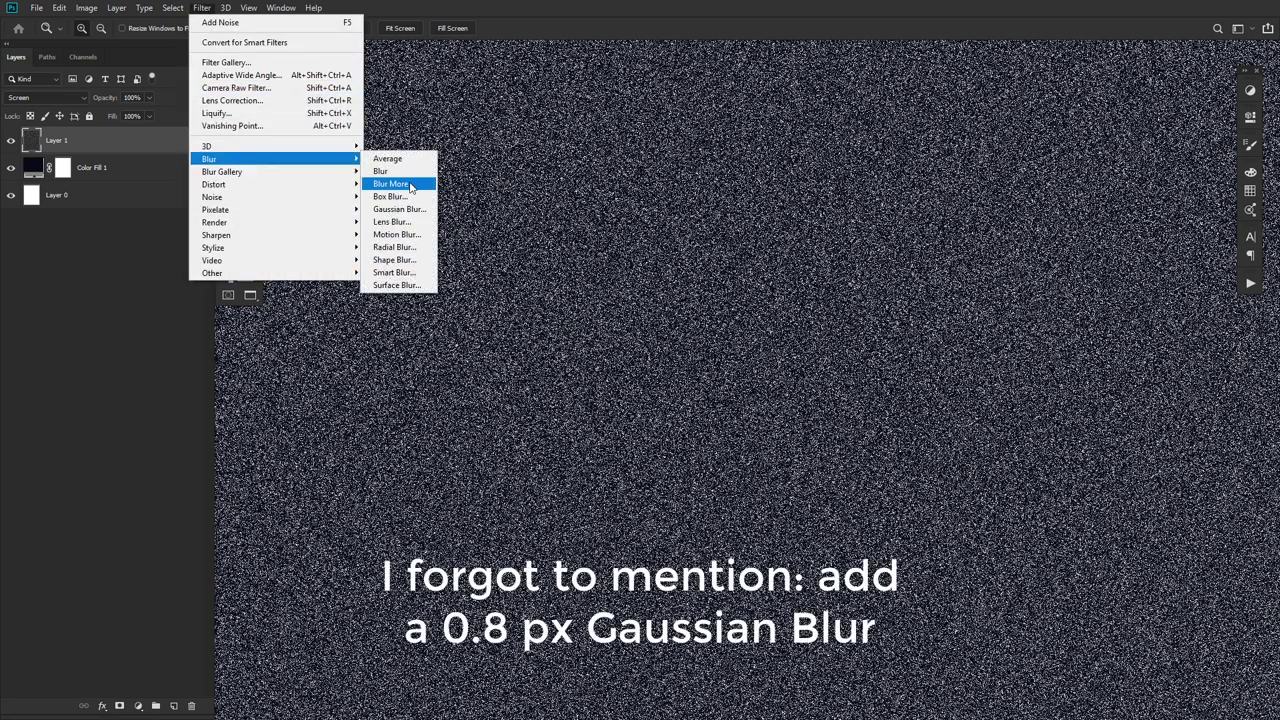
click(415, 209)
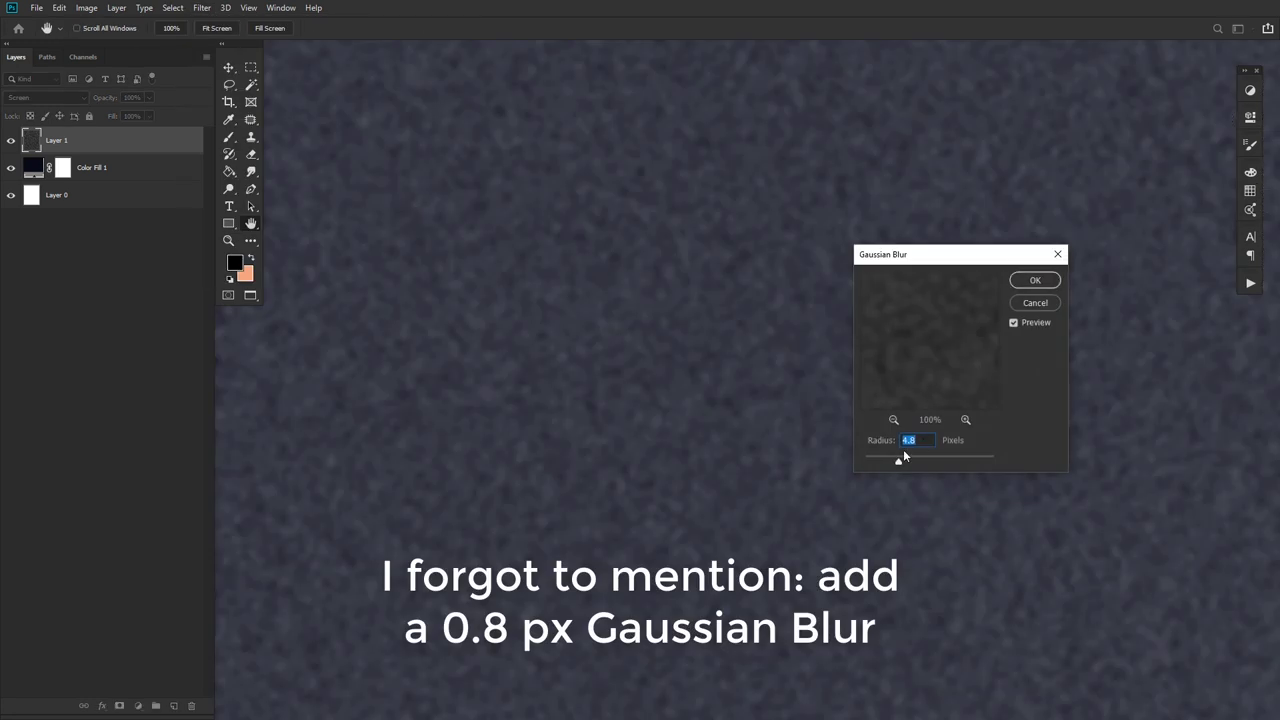
drag(900, 459, 869, 464)
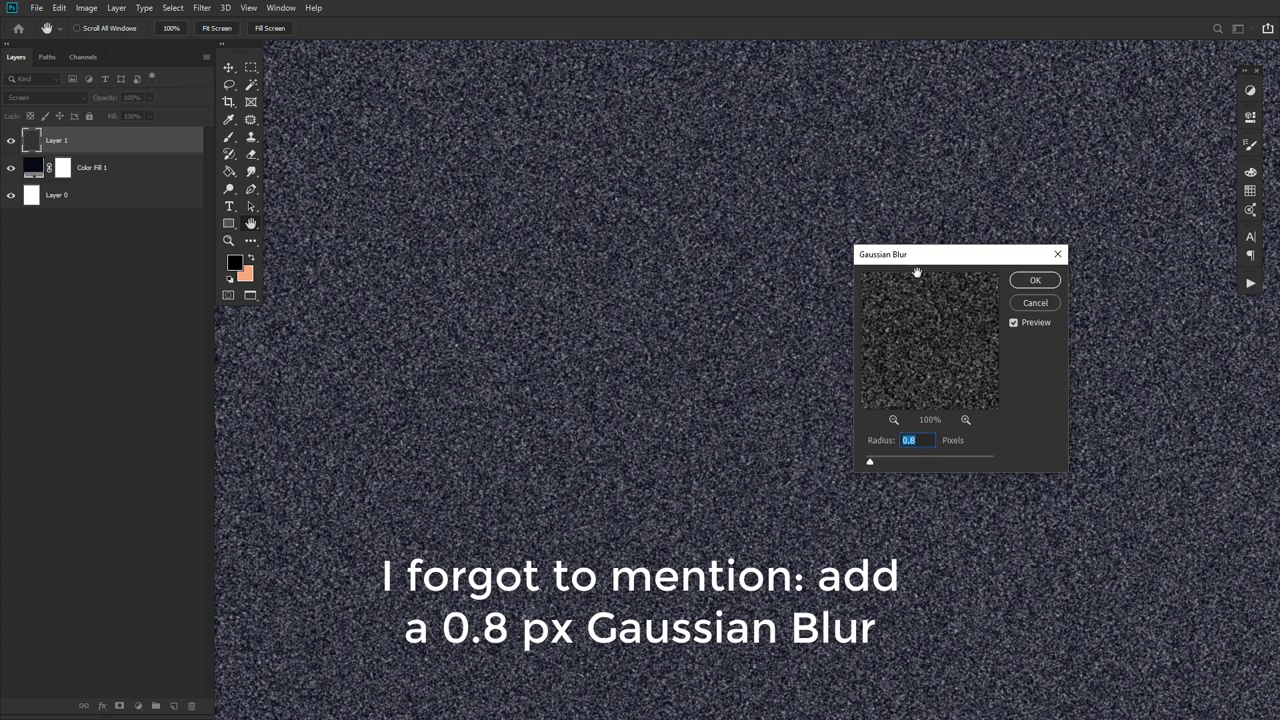
drag(900, 255, 501, 207)
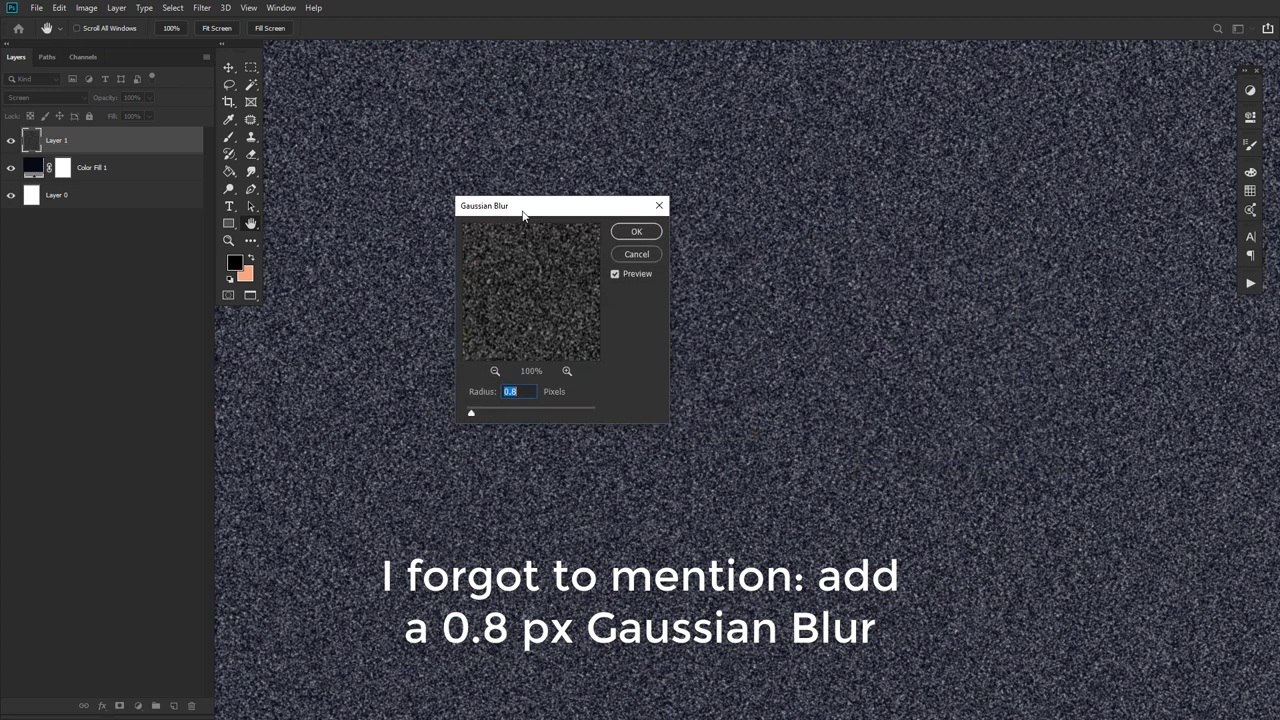
click(636, 231)
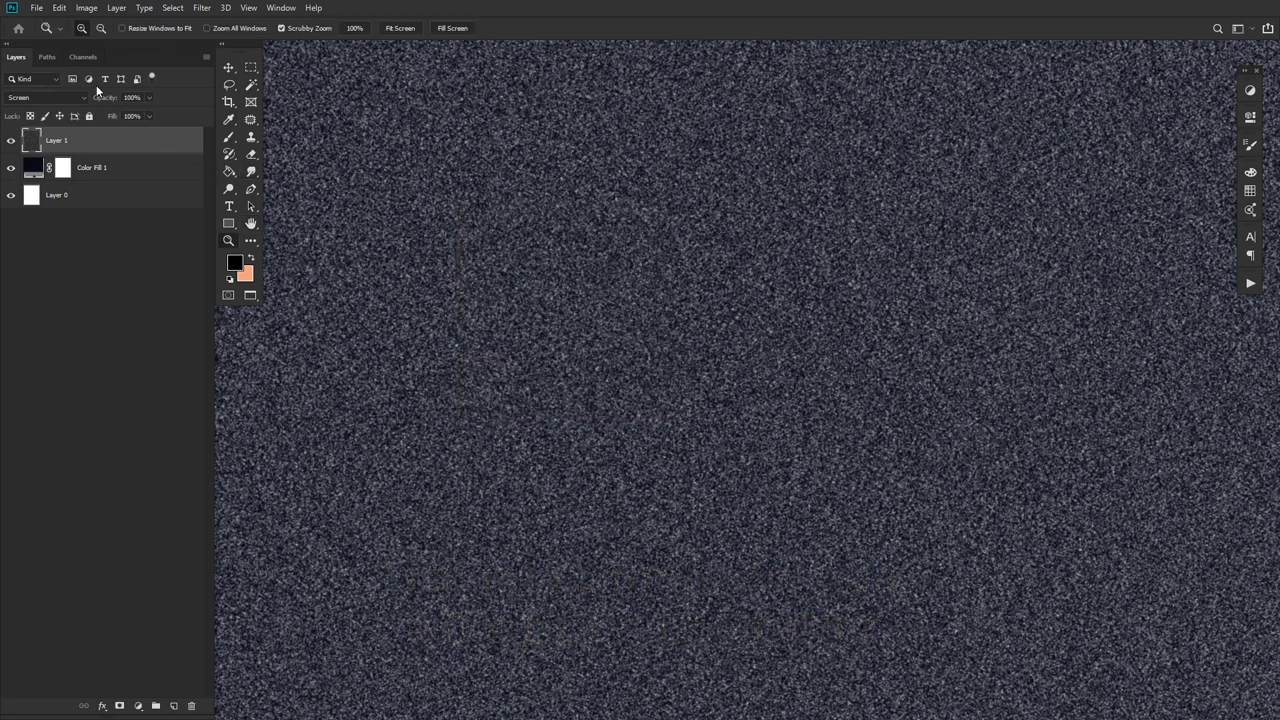
Adjust the noise layer's tones with Curves, moving the white point inward to turn the noise into bright, sparse stars
click(87, 8)
mouse_move(125, 48)
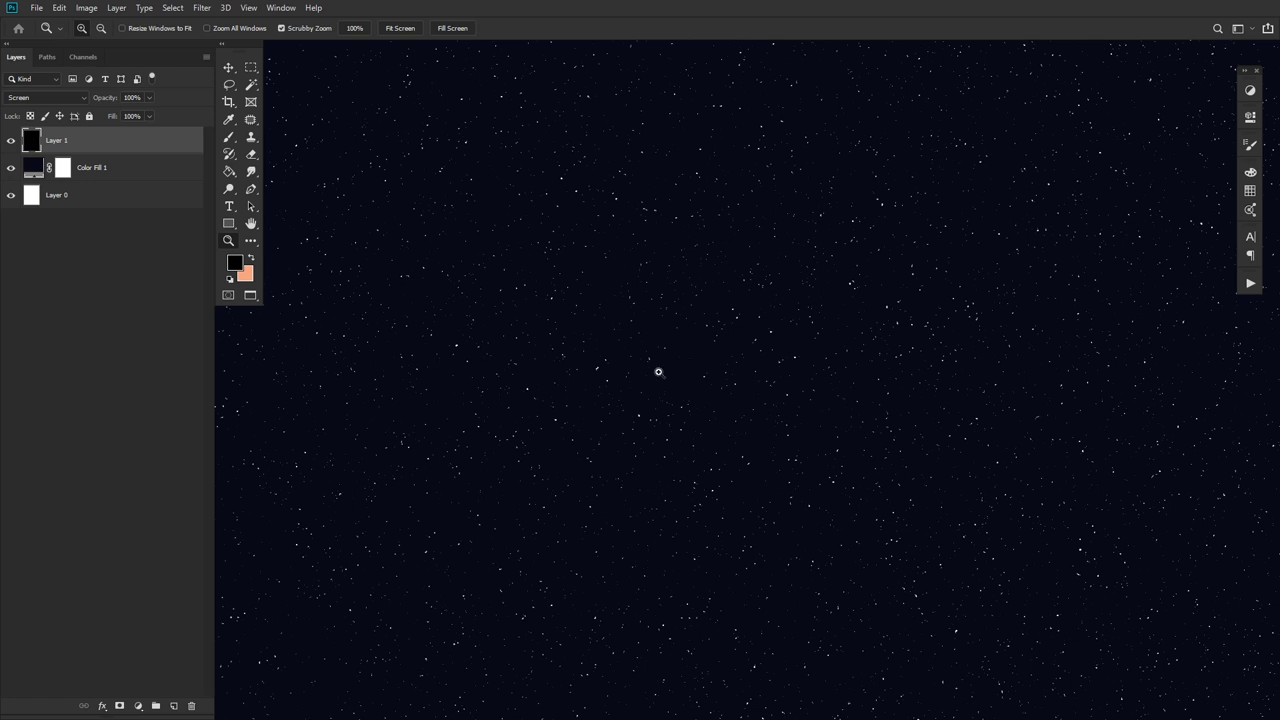
click(86, 7)
mouse_move(106, 44)
click(350, 63)
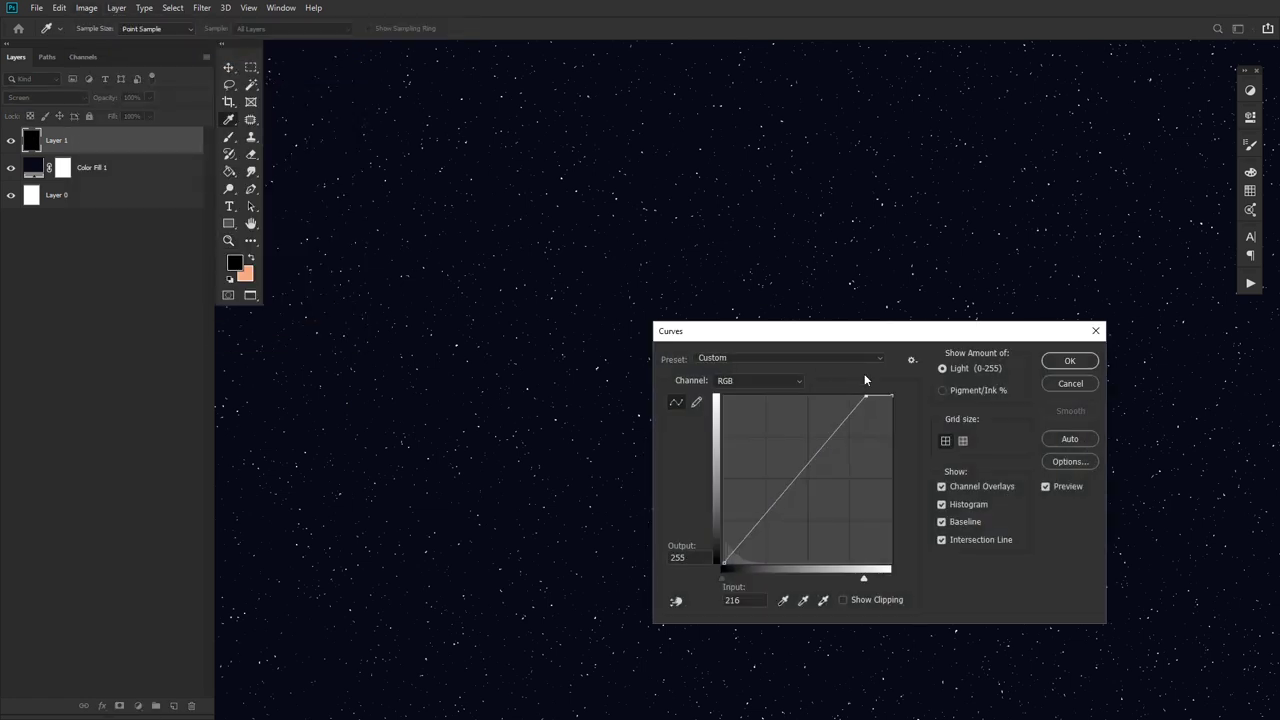
click(1124, 236)
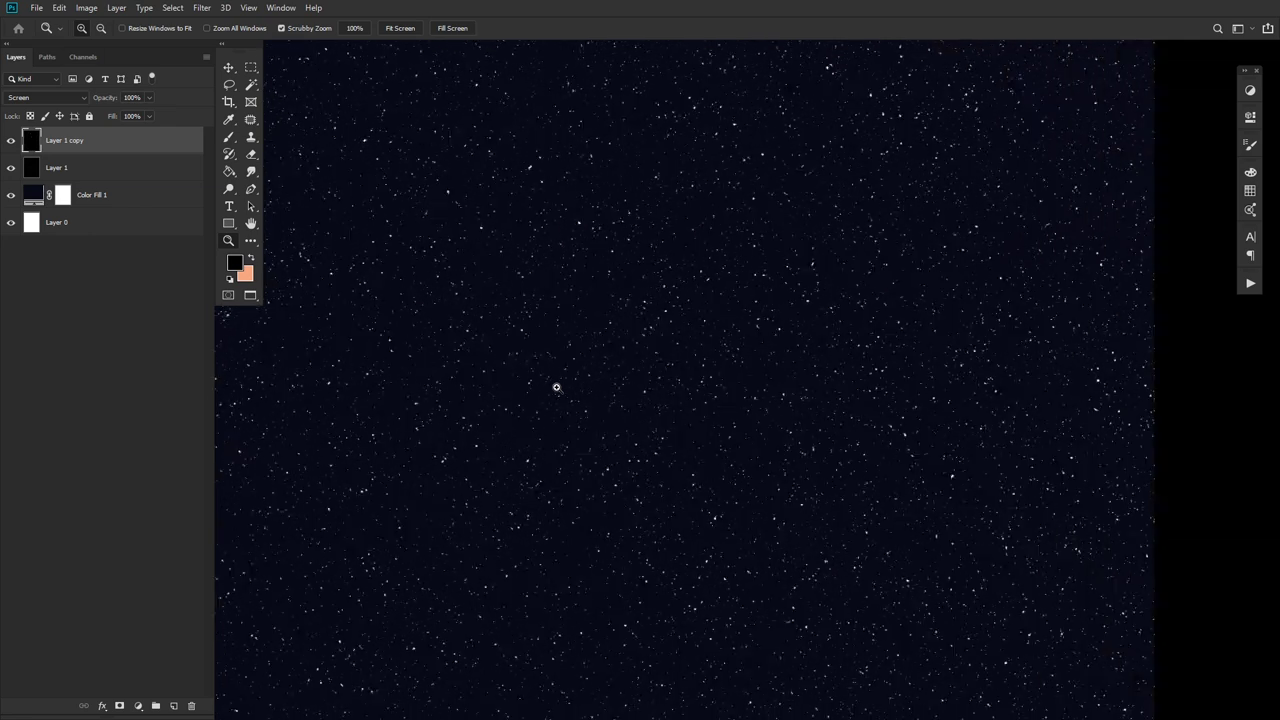
Apply Curves to the duplicate star layer, moving its black and white points inward, and compare the image with and without that layer
click(86, 7)
mouse_move(120, 43)
click(255, 80)
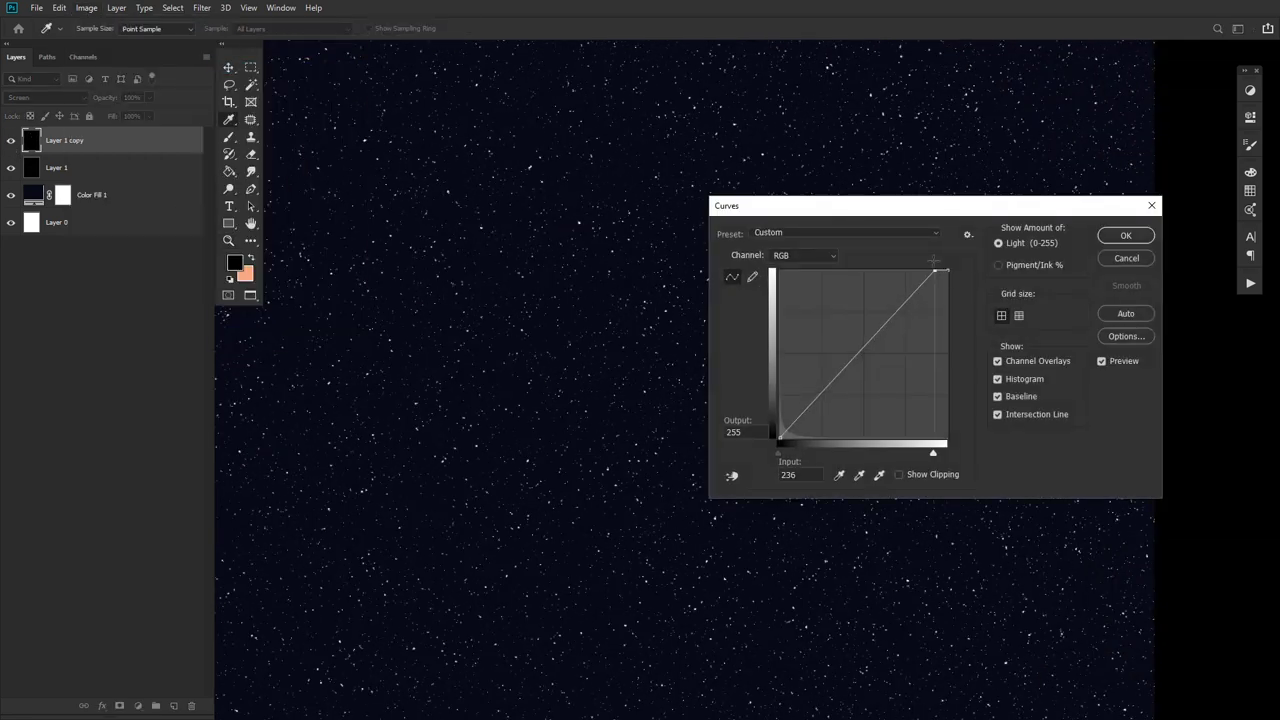
drag(779, 440, 895, 470)
key(Return)
click(11, 141)
click(11, 141)
Move the space texture down the canvas and enlarge it to cover the background
drag(642, 285, 590, 187)
click(229, 67)
drag(560, 235, 560, 357)
drag(337, 72, 209, 22)
drag(650, 400, 666, 415)
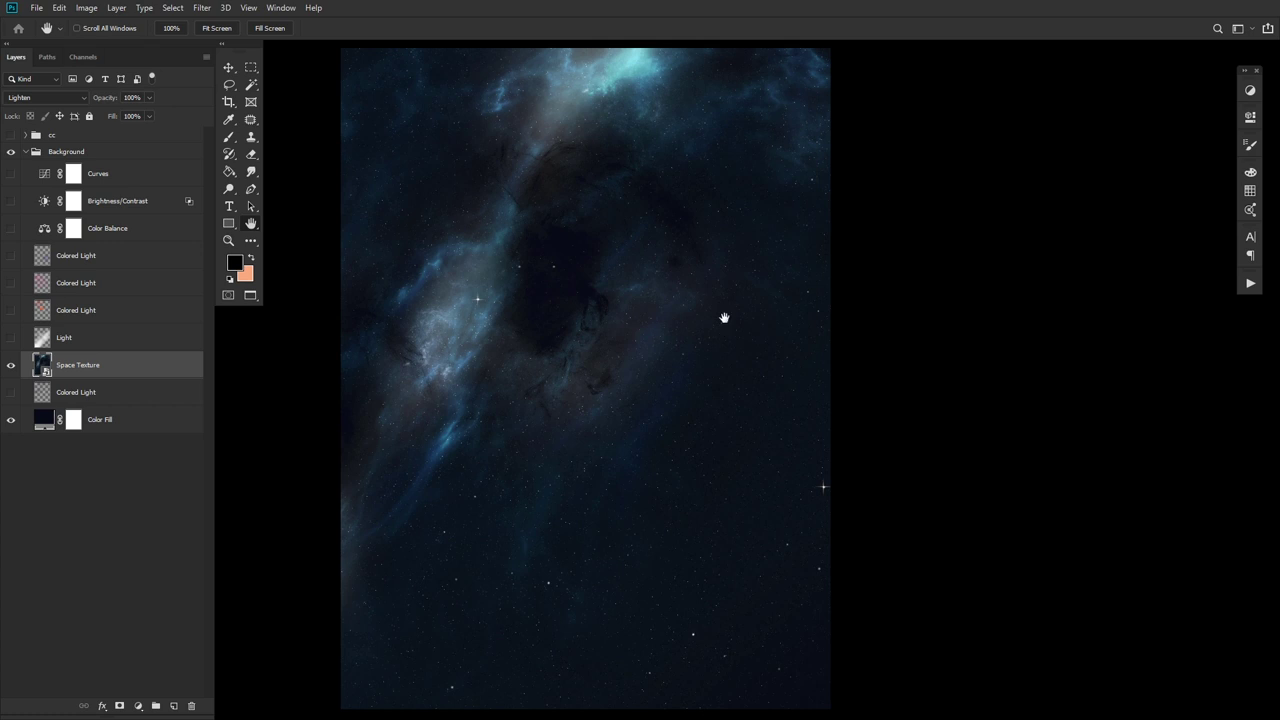
Compare the background with and without the Space Texture layer
click(11, 366)
click(11, 366)
click(11, 366)
click(11, 366)
Show the Light layer and all four Colored Light layers in the Background group
drag(11, 343, 14, 283)
click(11, 256)
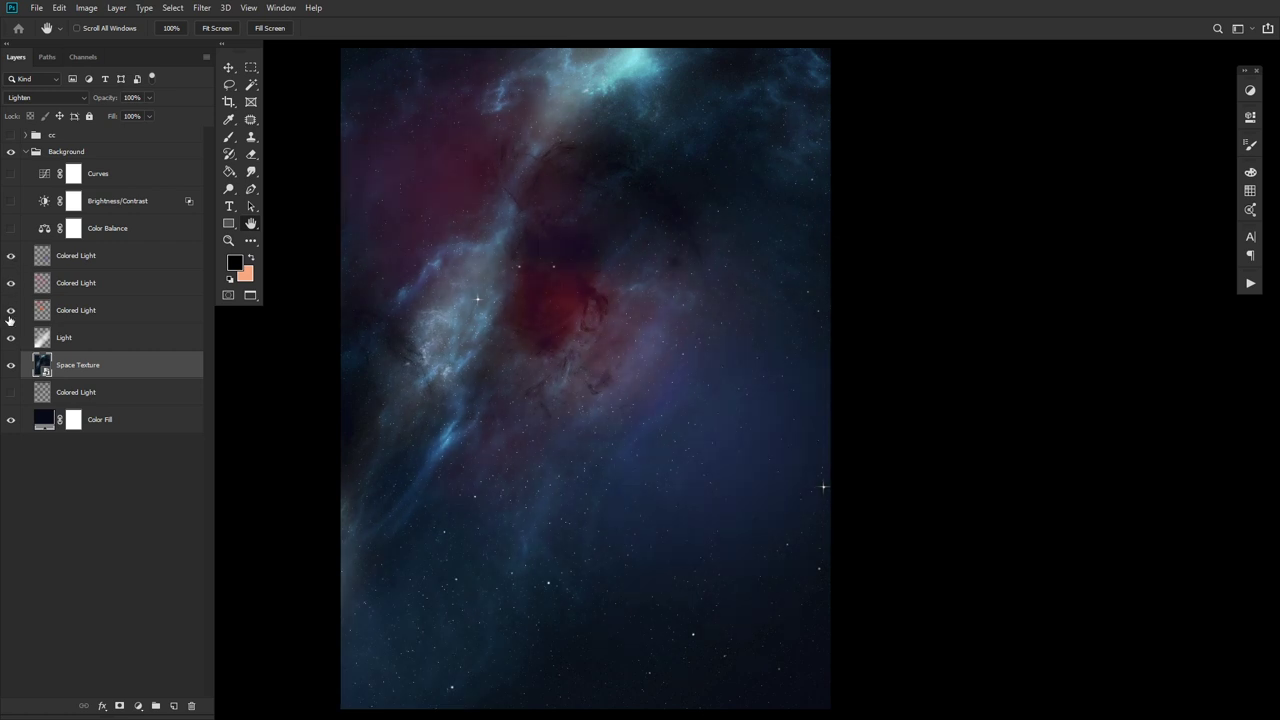
click(12, 393)
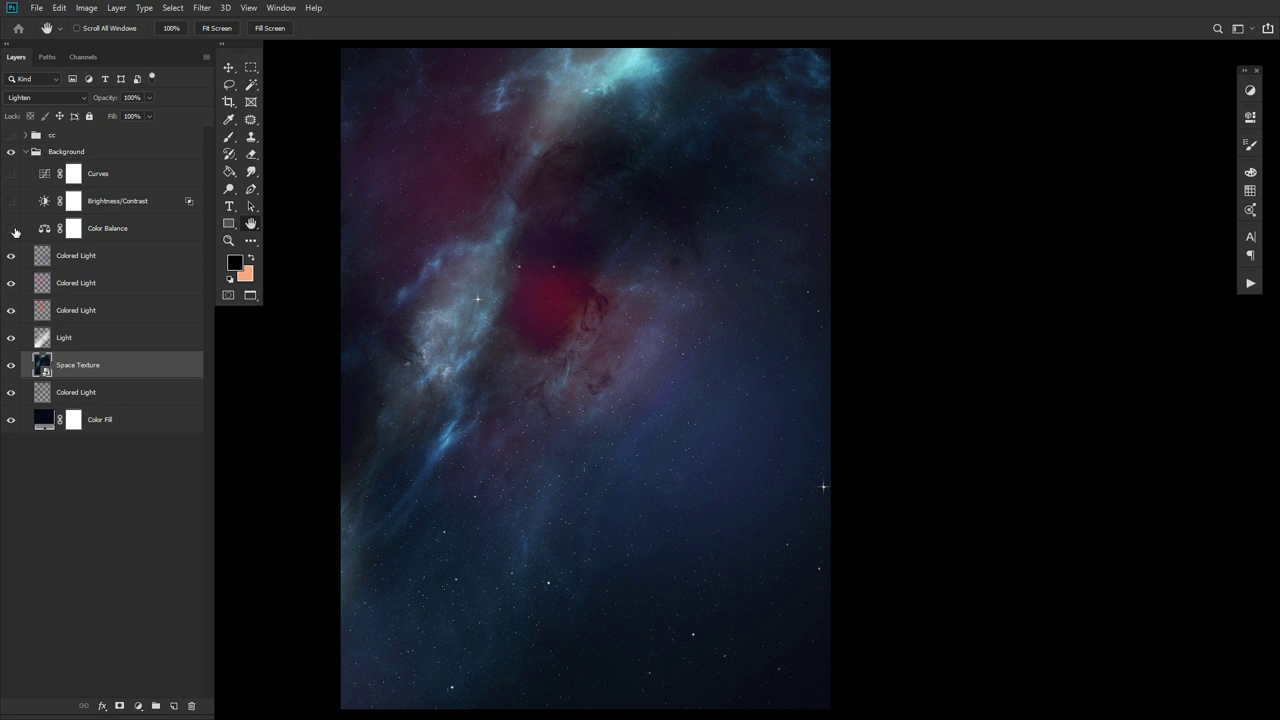
Show the Background group's Color Balance, Brightness/Contrast and Curves adjustments, and compare the image with and without the Curves layer
drag(15, 232, 12, 180)
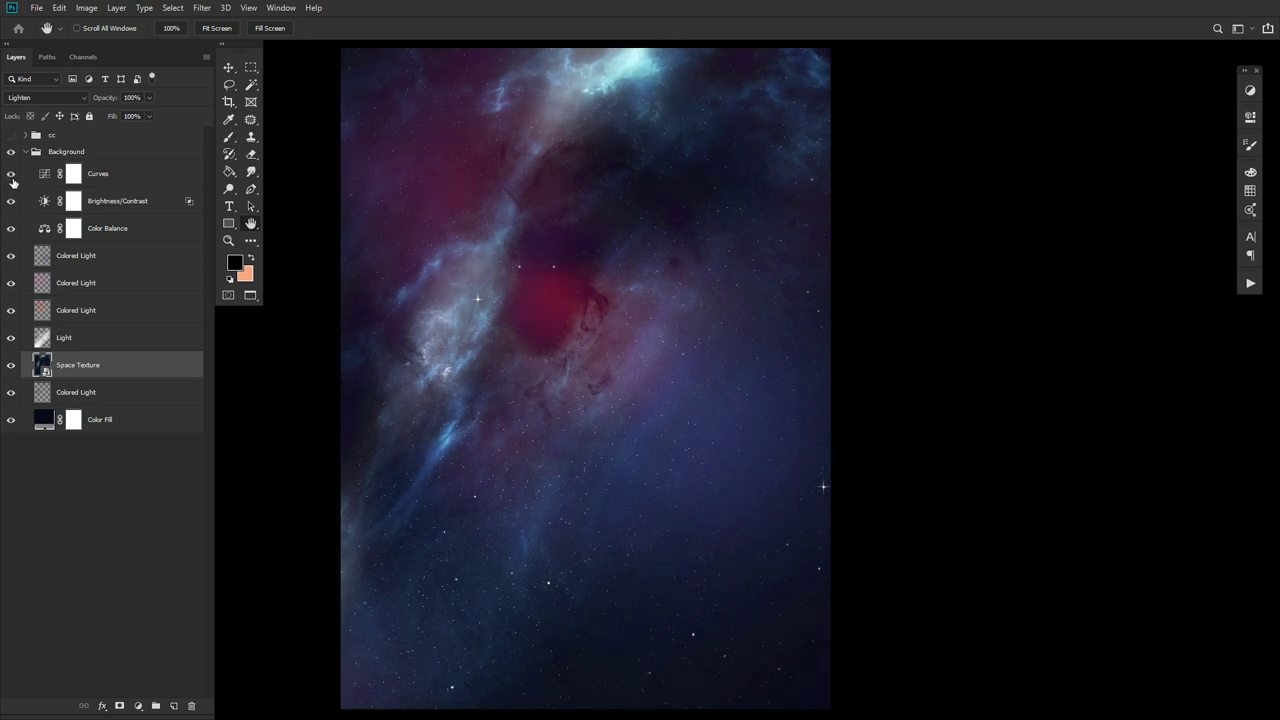
click(12, 178)
click(12, 178)
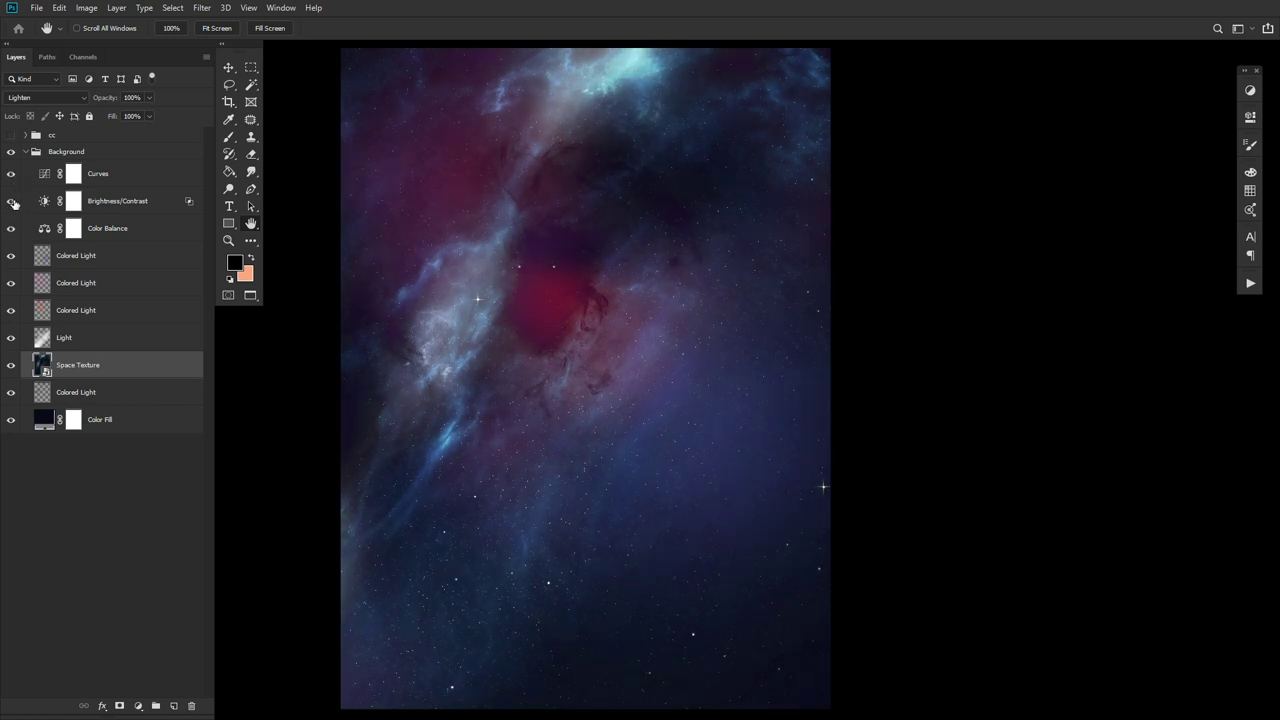
click(14, 204)
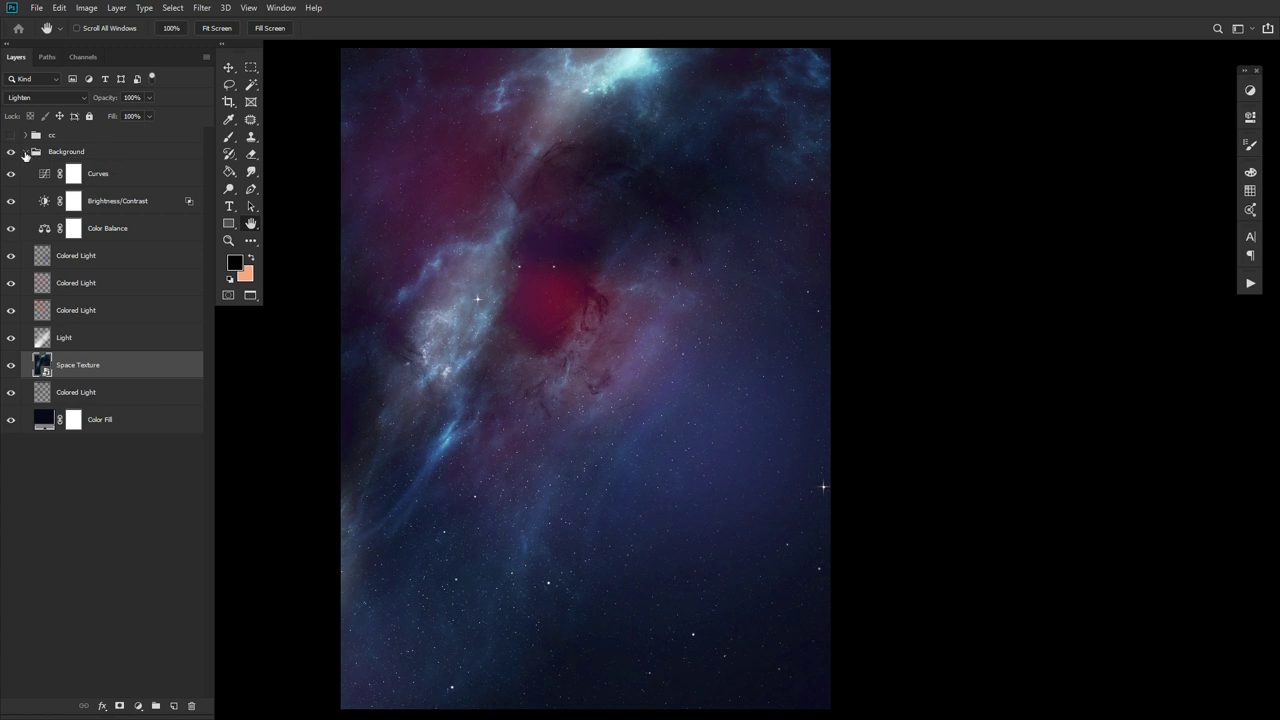
Collapse the Background group, show and expand the cc group, and hide all its adjustment layers, leaving Curves 2 selected
click(26, 153)
click(26, 136)
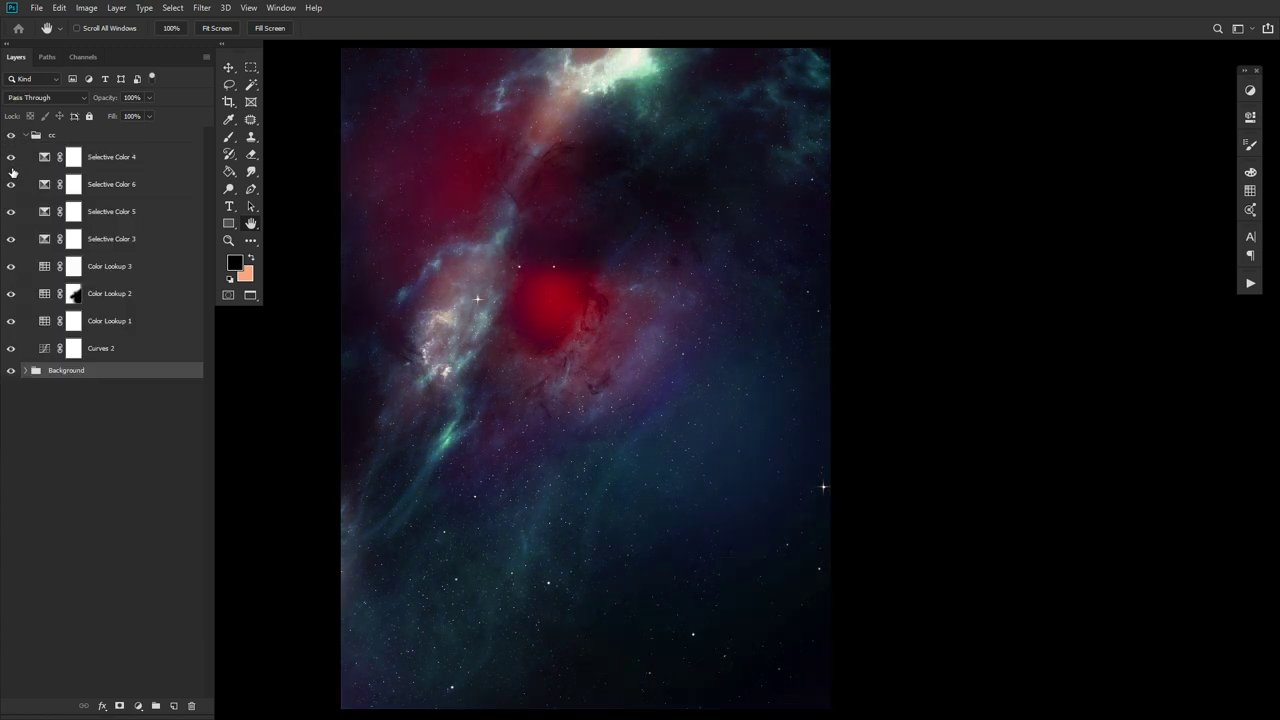
drag(11, 279, 14, 160)
click(143, 349)
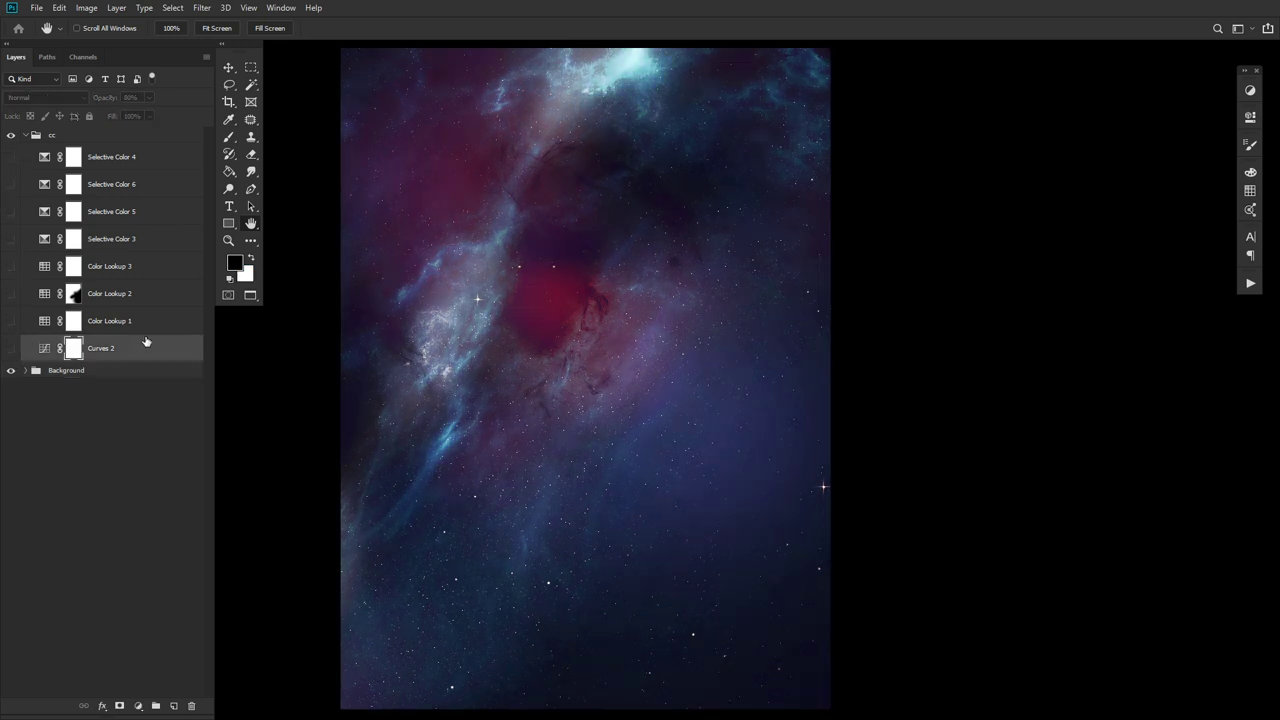
shift+click(137, 162)
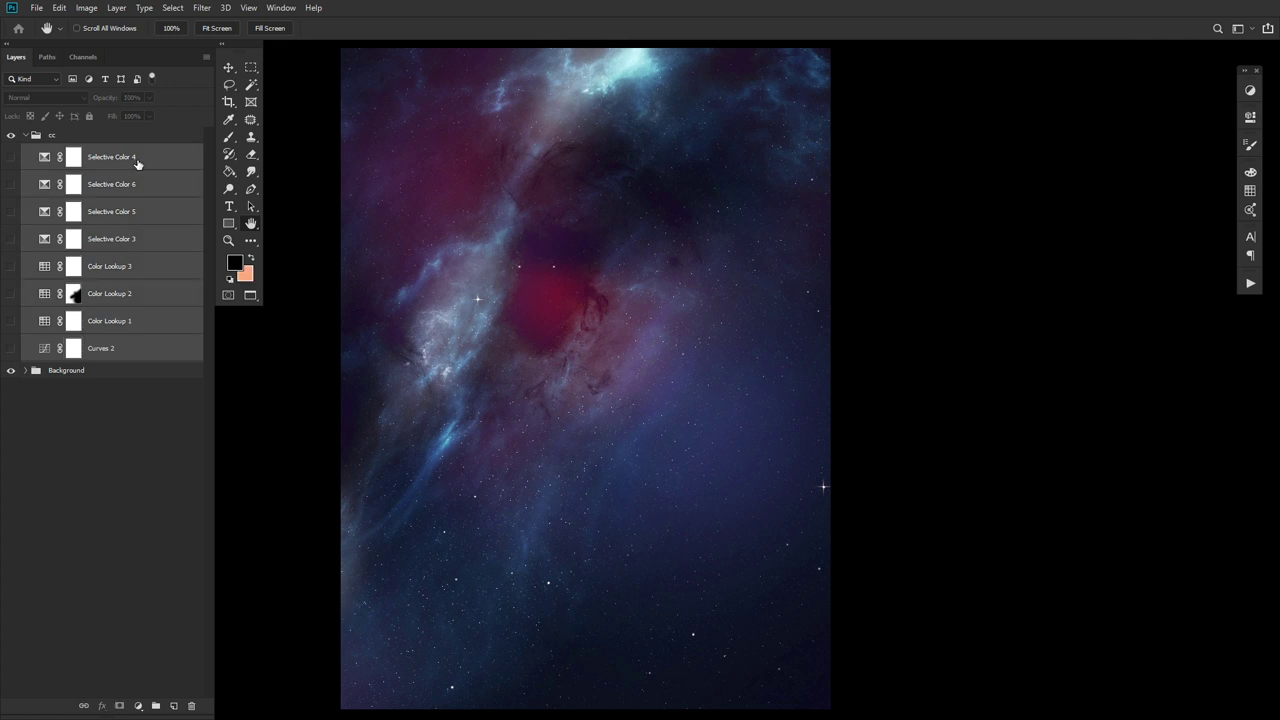
click(136, 356)
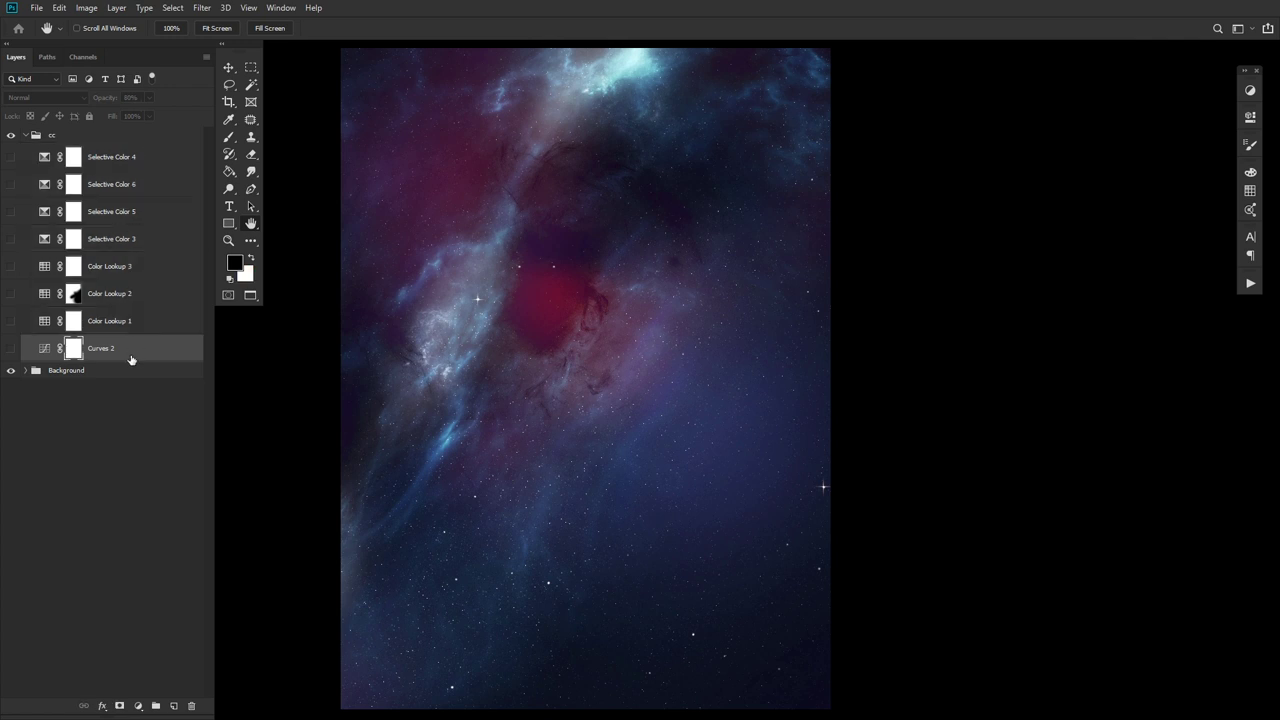
Show the Curves 2 adjustment and review its RGB, Red, Green and Blue channel curves
click(11, 349)
click(44, 352)
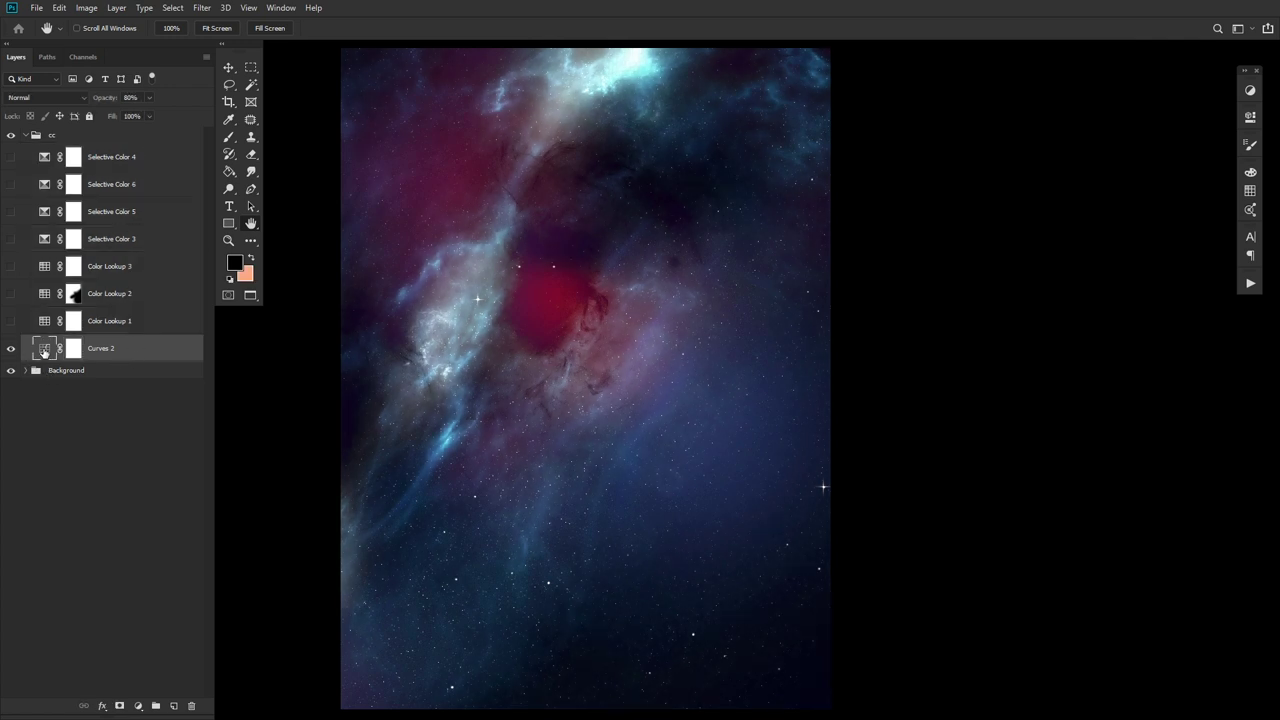
double_click(44, 352)
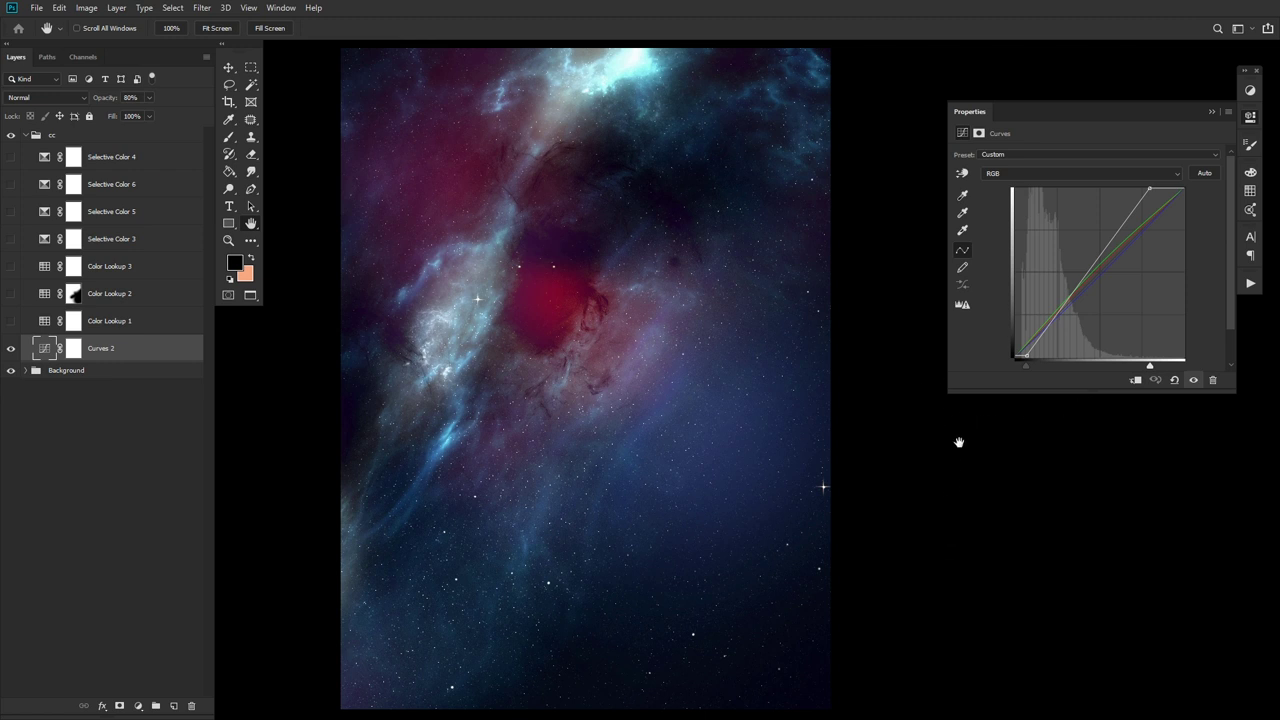
click(1030, 173)
click(1140, 197)
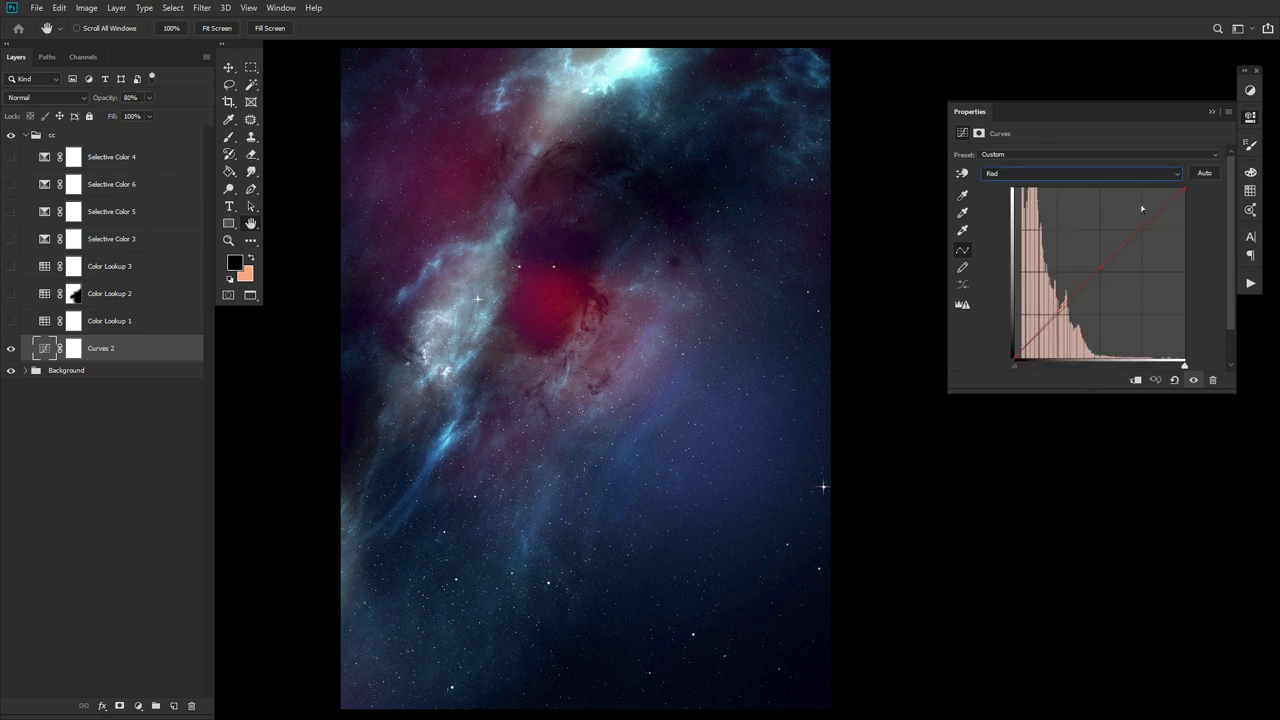
click(1027, 173)
click(1121, 209)
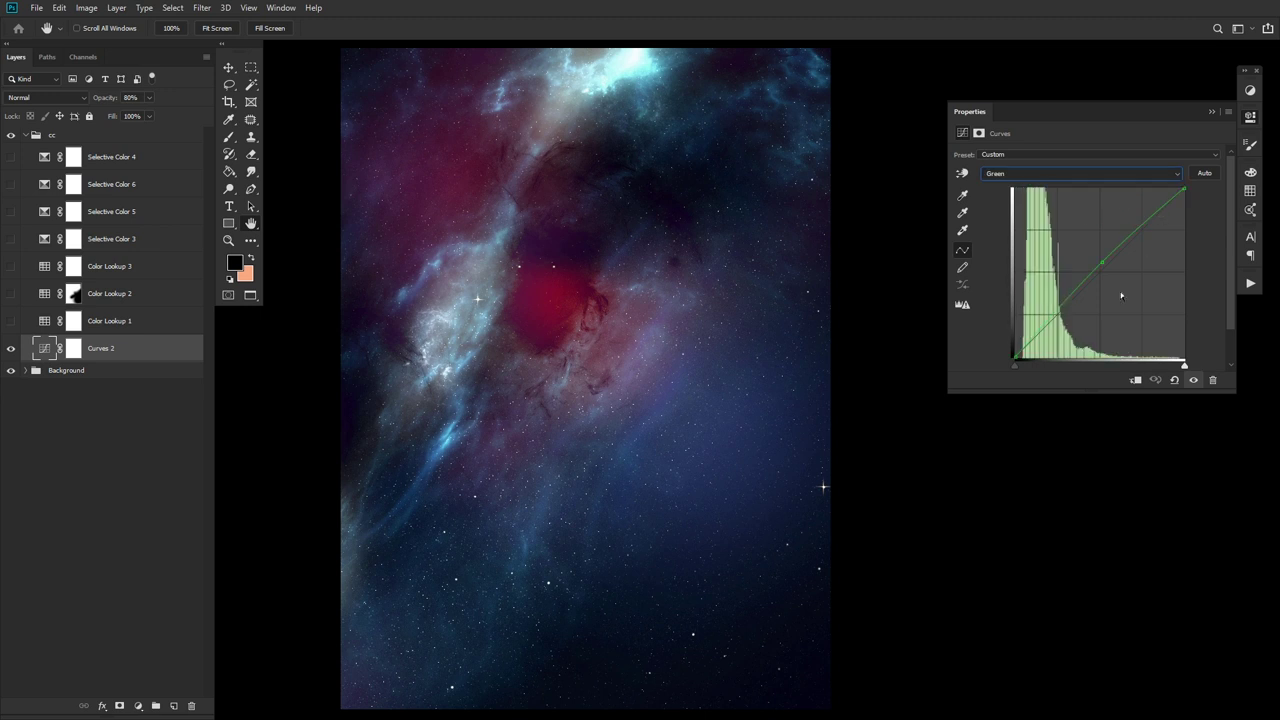
click(1030, 173)
click(1160, 221)
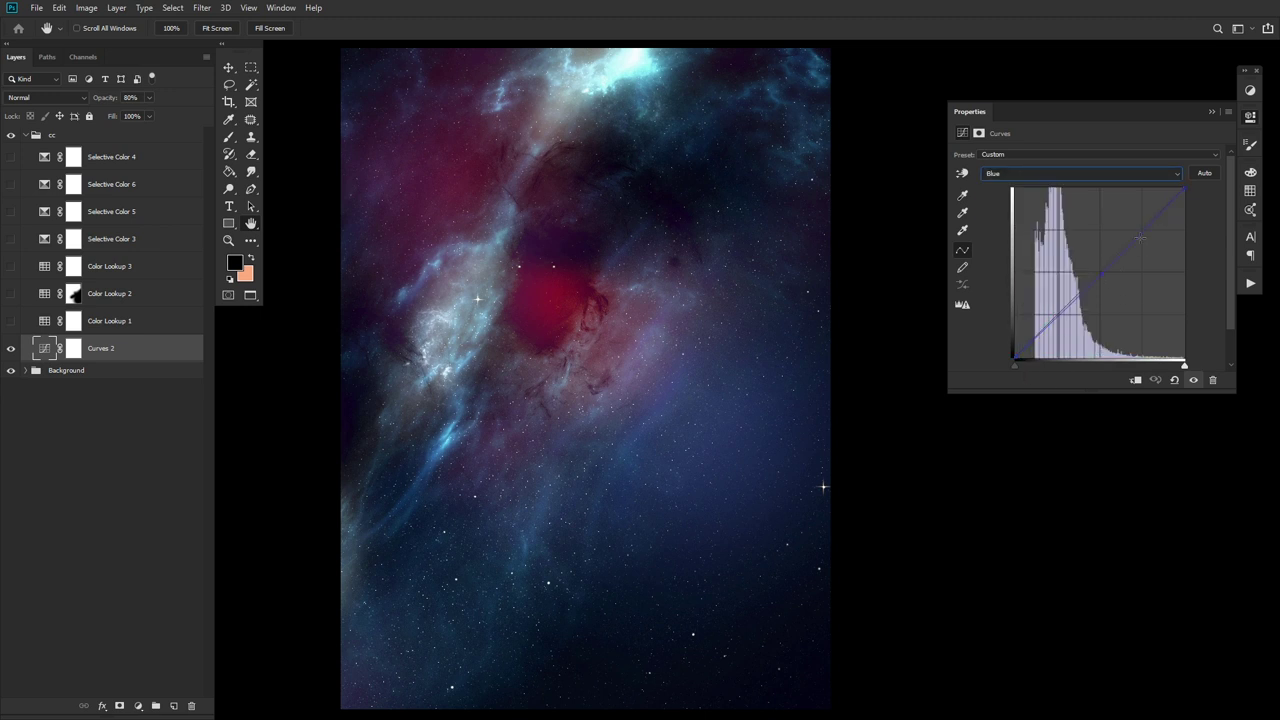
click(1249, 118)
Show the Color Lookup 1, 2 and 3 layers one by one and inspect the 3DLUT file each one uses
click(11, 321)
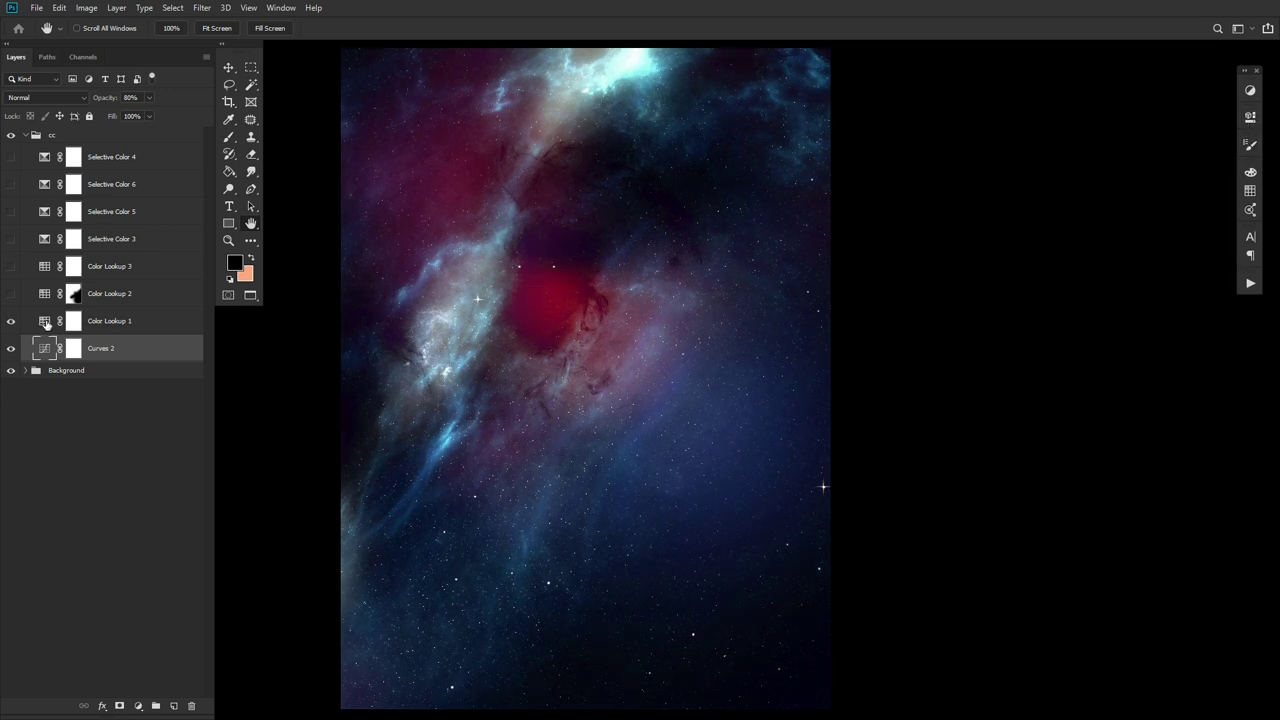
double_click(45, 321)
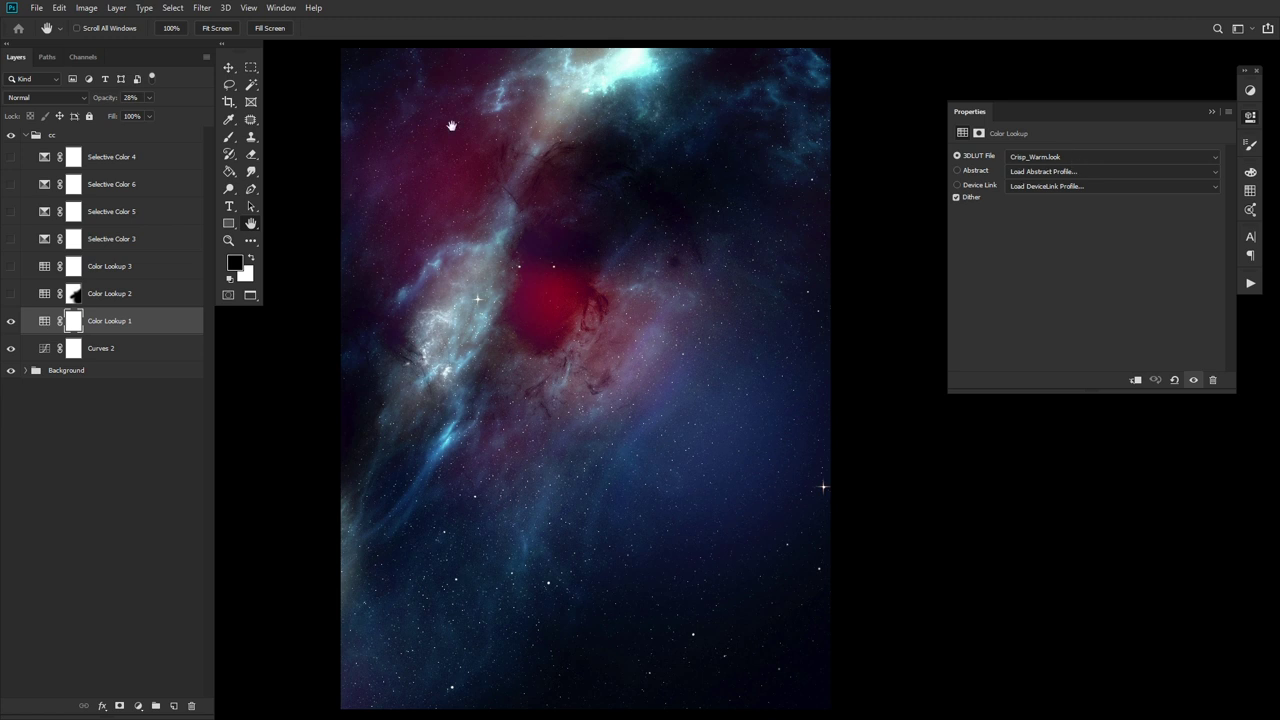
click(11, 294)
click(44, 296)
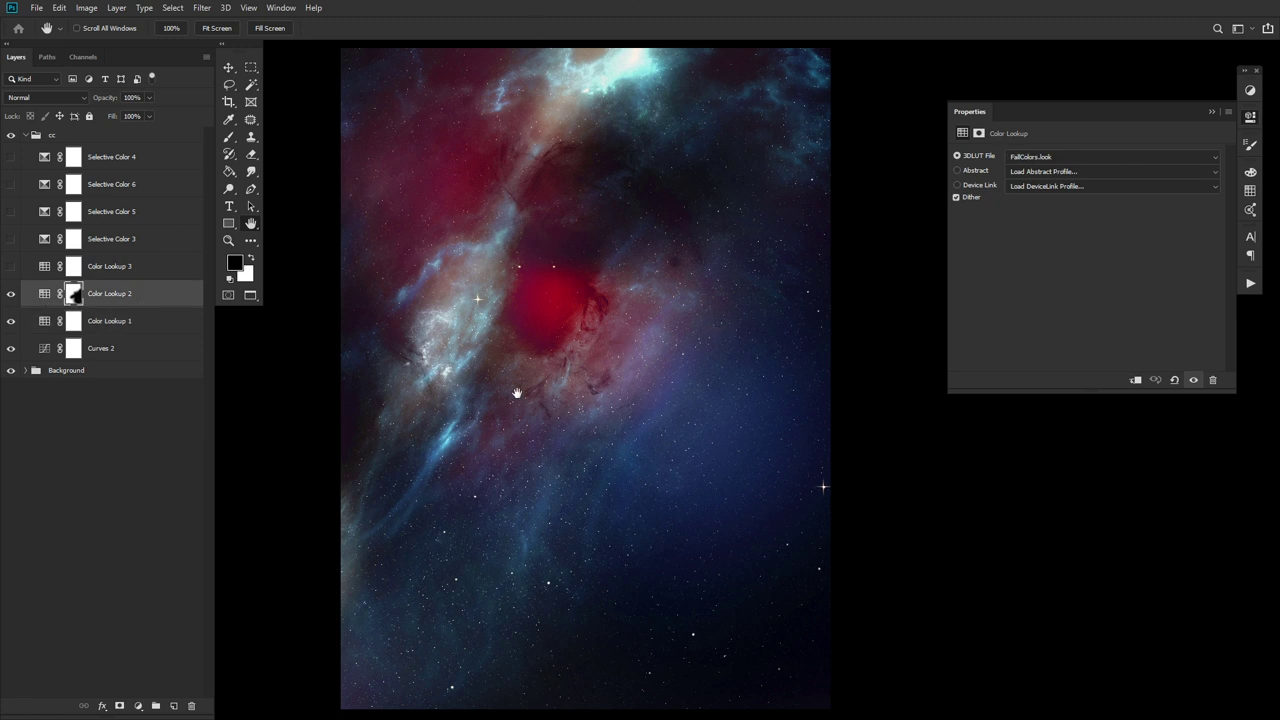
click(11, 268)
click(45, 270)
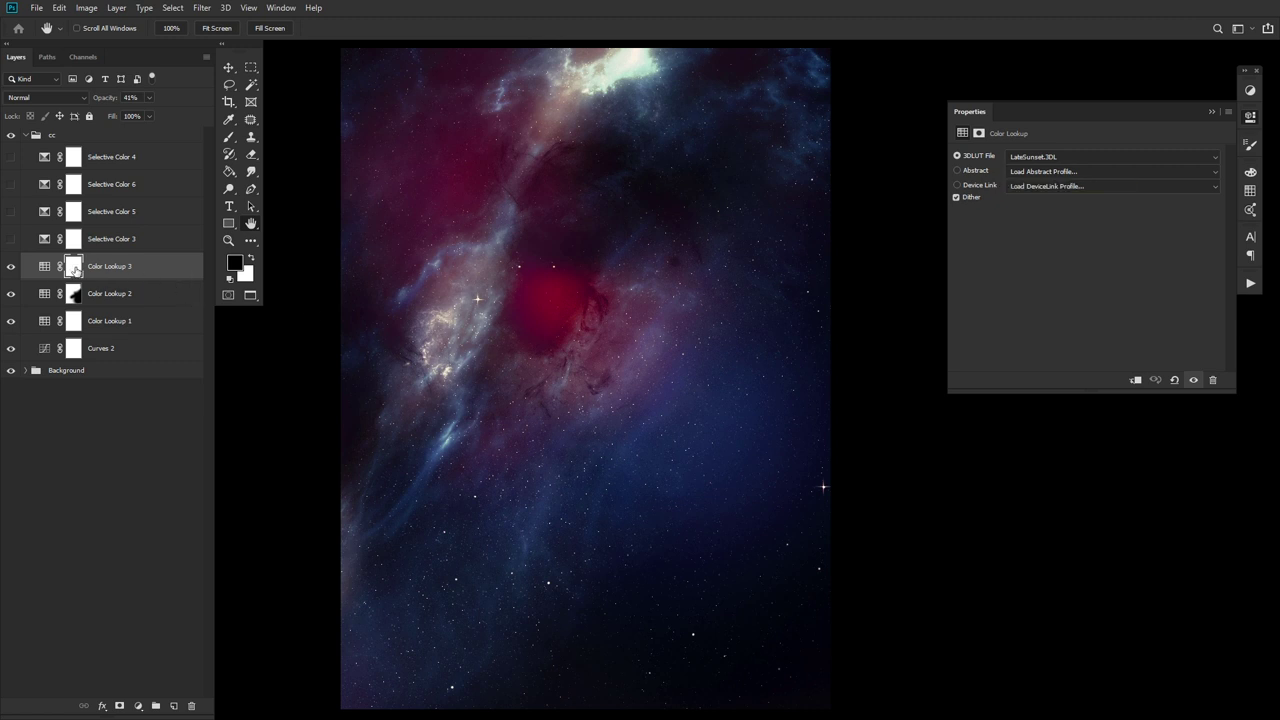
click(13, 267)
click(13, 267)
Show the Selective Color 3, 5, 6 and 4 layers in the cc group, with Selective Color 3 selected
drag(13, 243, 12, 213)
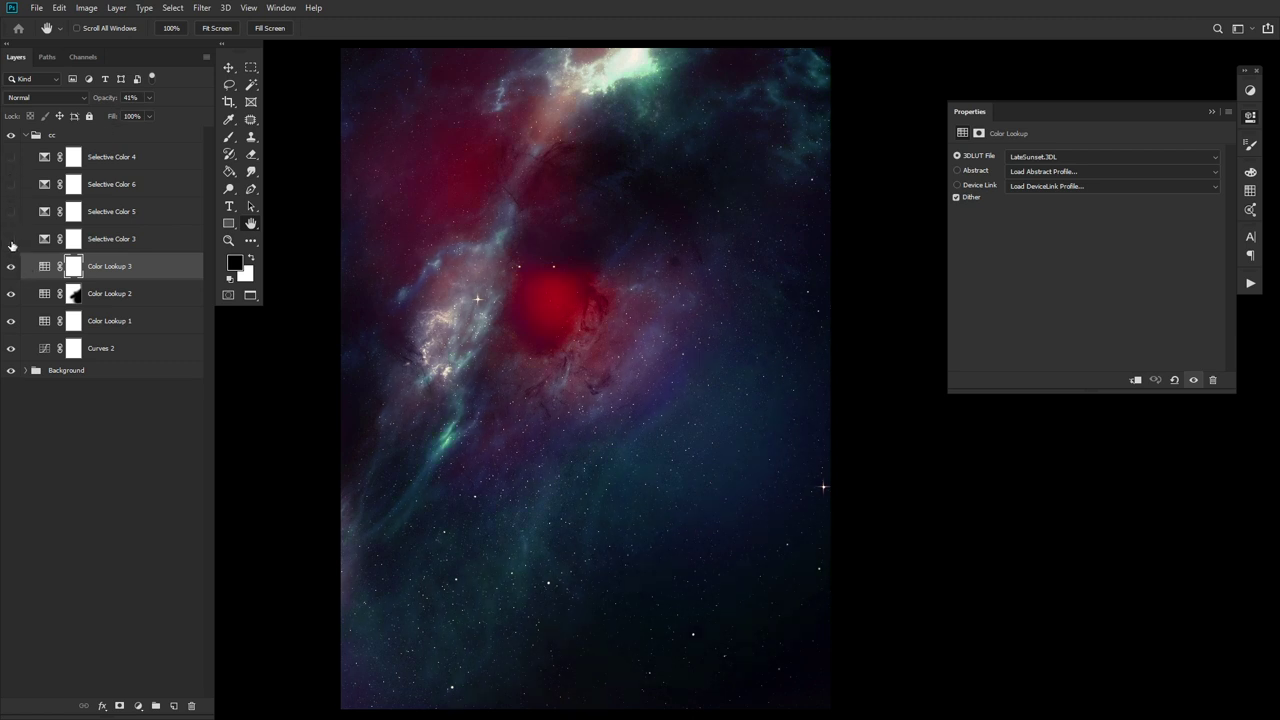
click(38, 238)
click(11, 211)
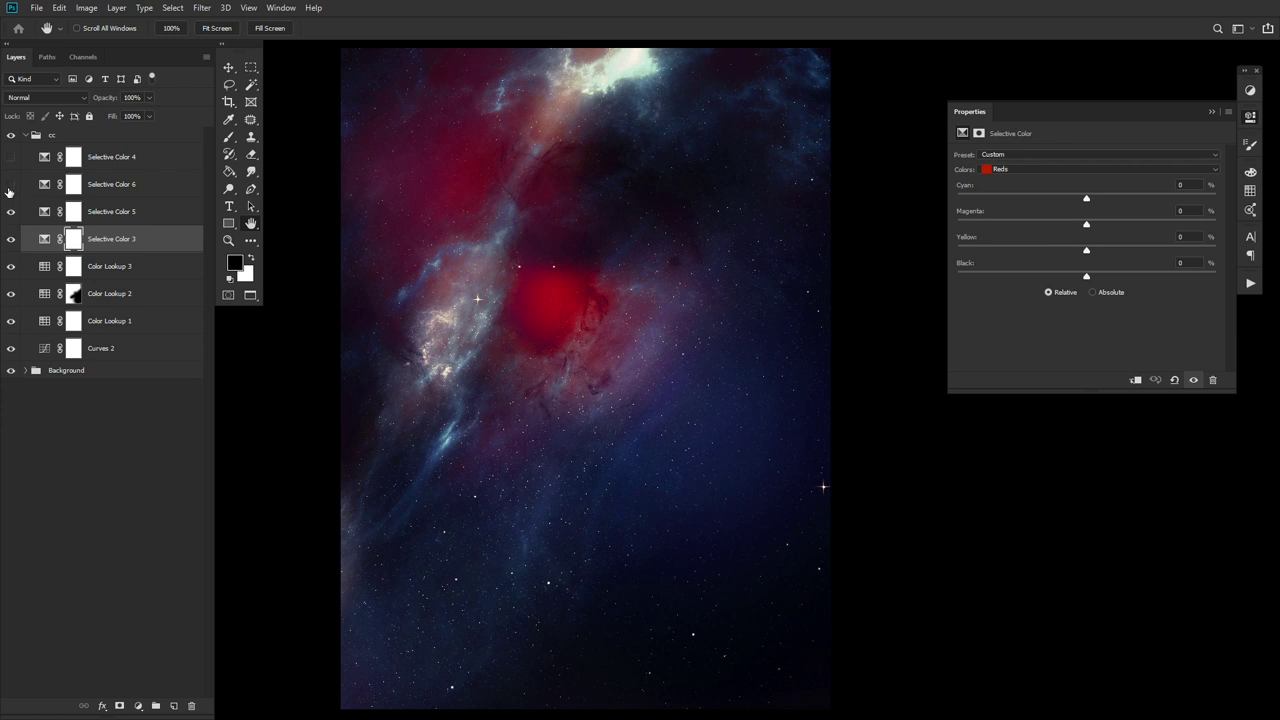
drag(10, 188, 13, 158)
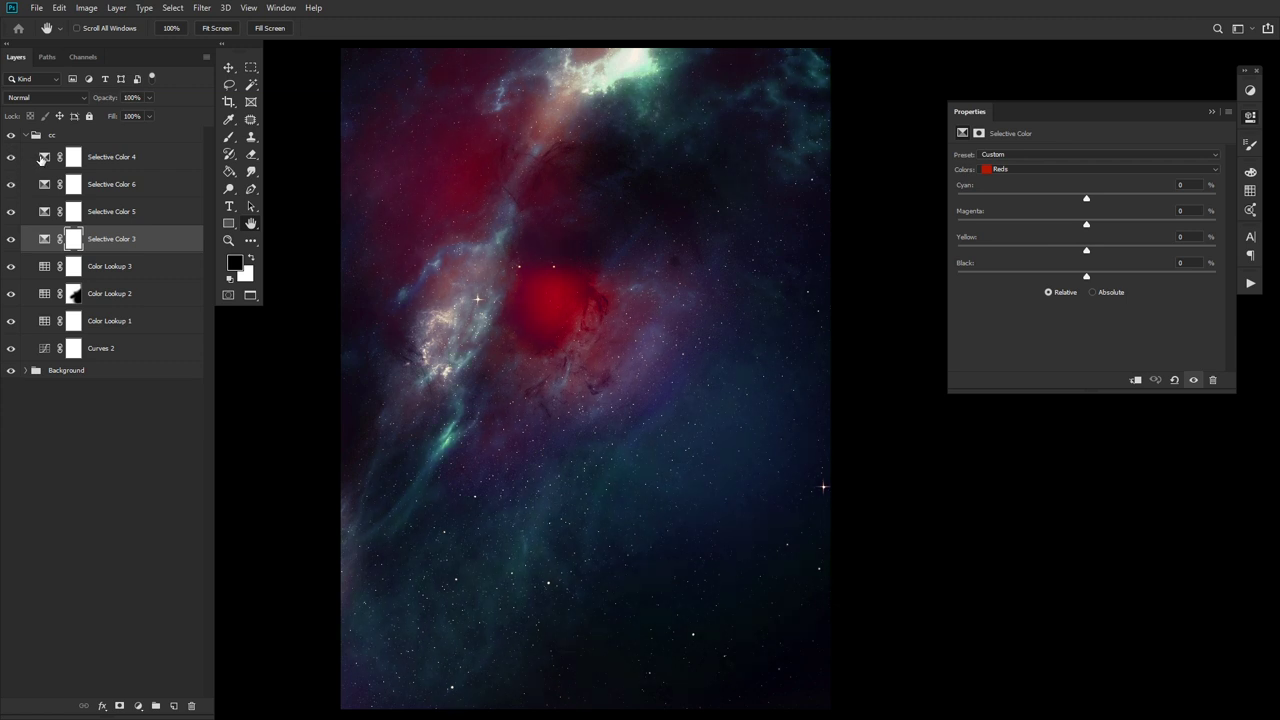
Review the Cyans settings of the Selective Color 4 adjustment
click(45, 160)
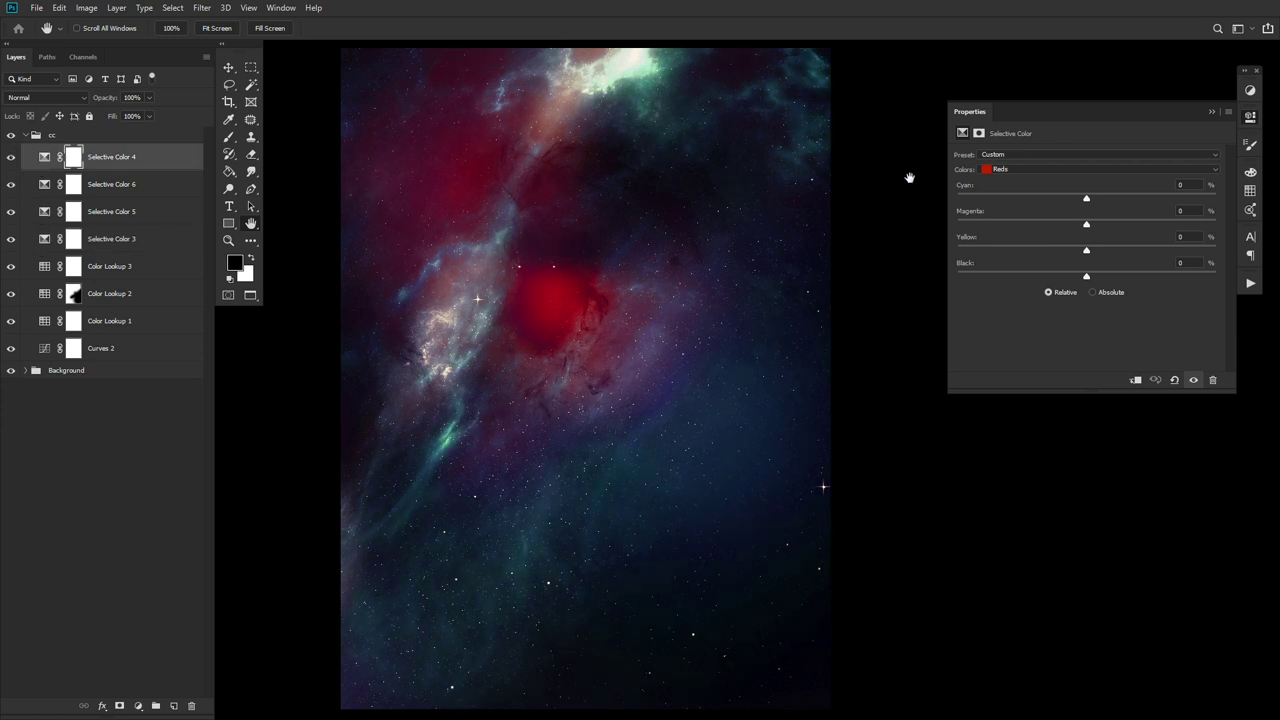
click(1018, 171)
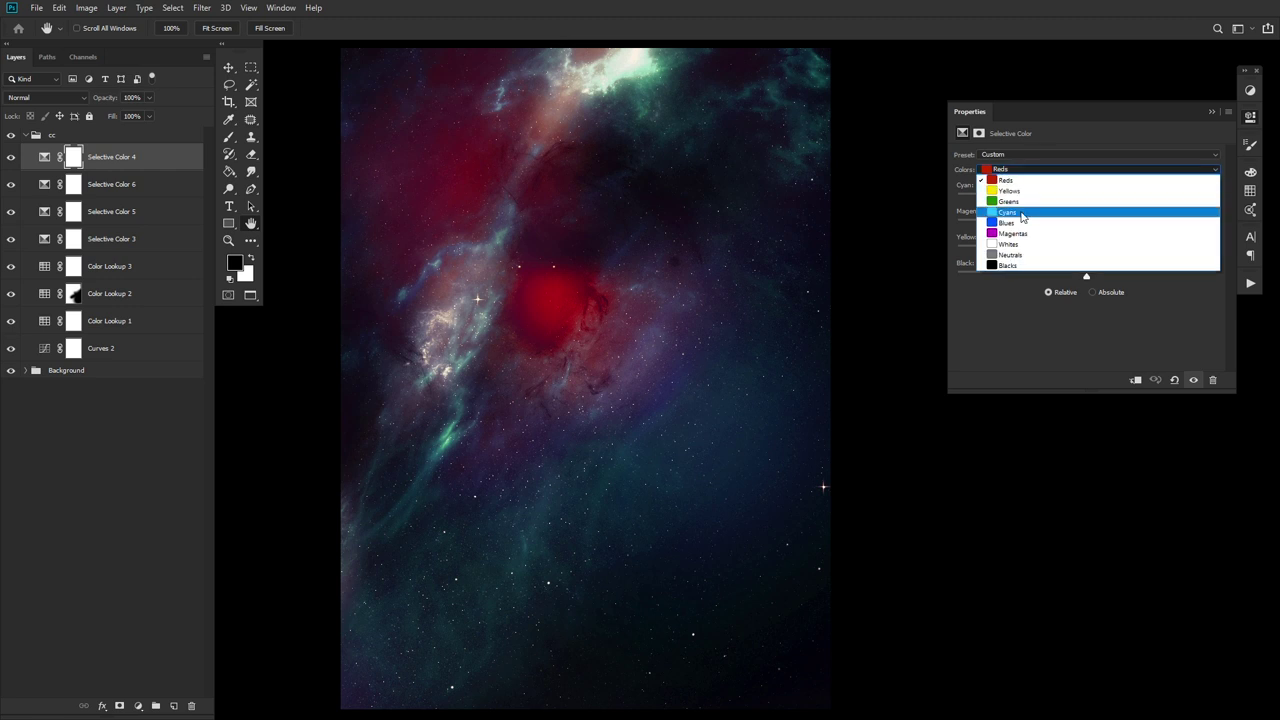
click(1028, 210)
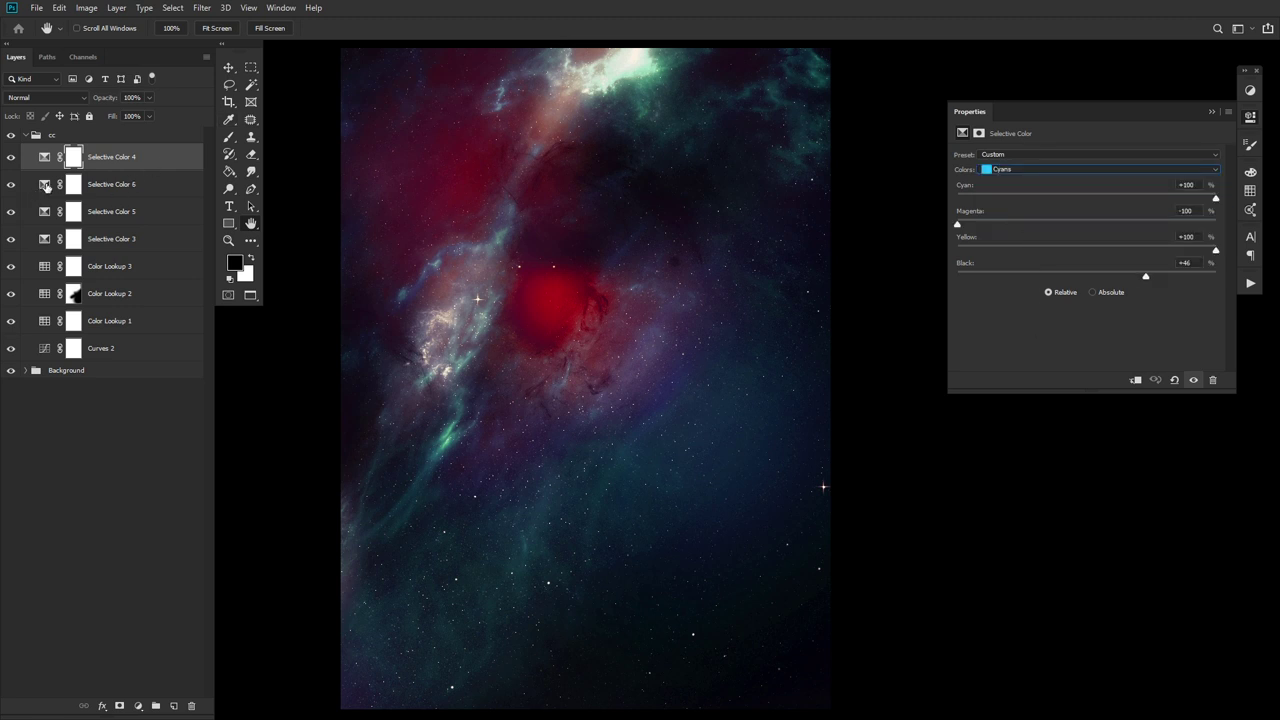
Review the Selective Color 6 adjustment's settings, going through its color ranges from Reds to Magentas
click(45, 186)
click(1027, 171)
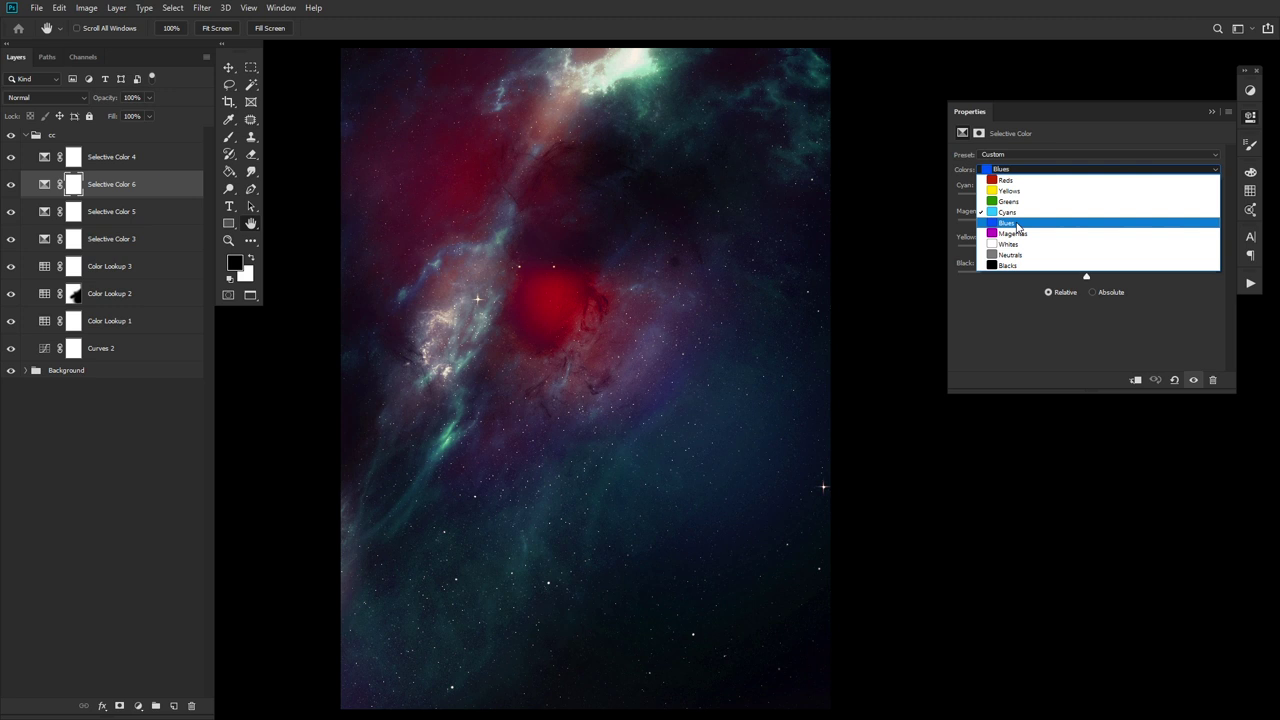
click(1019, 220)
click(1020, 173)
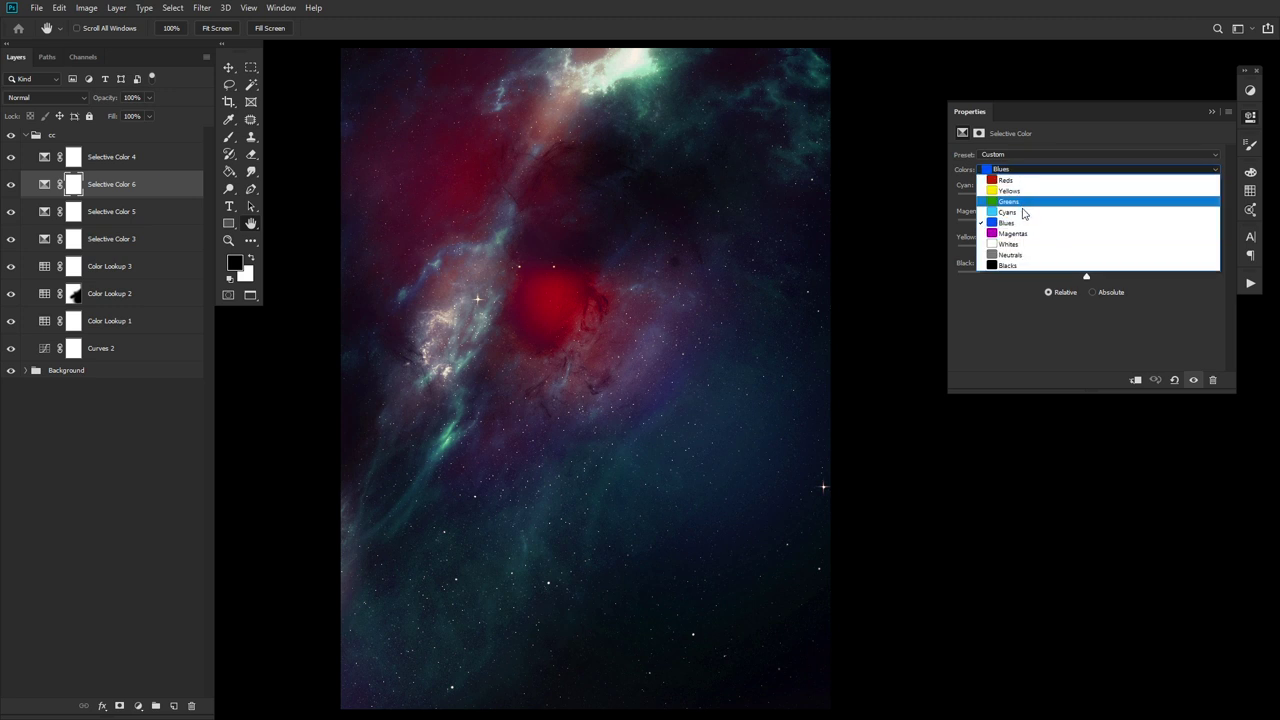
click(1022, 208)
click(1021, 172)
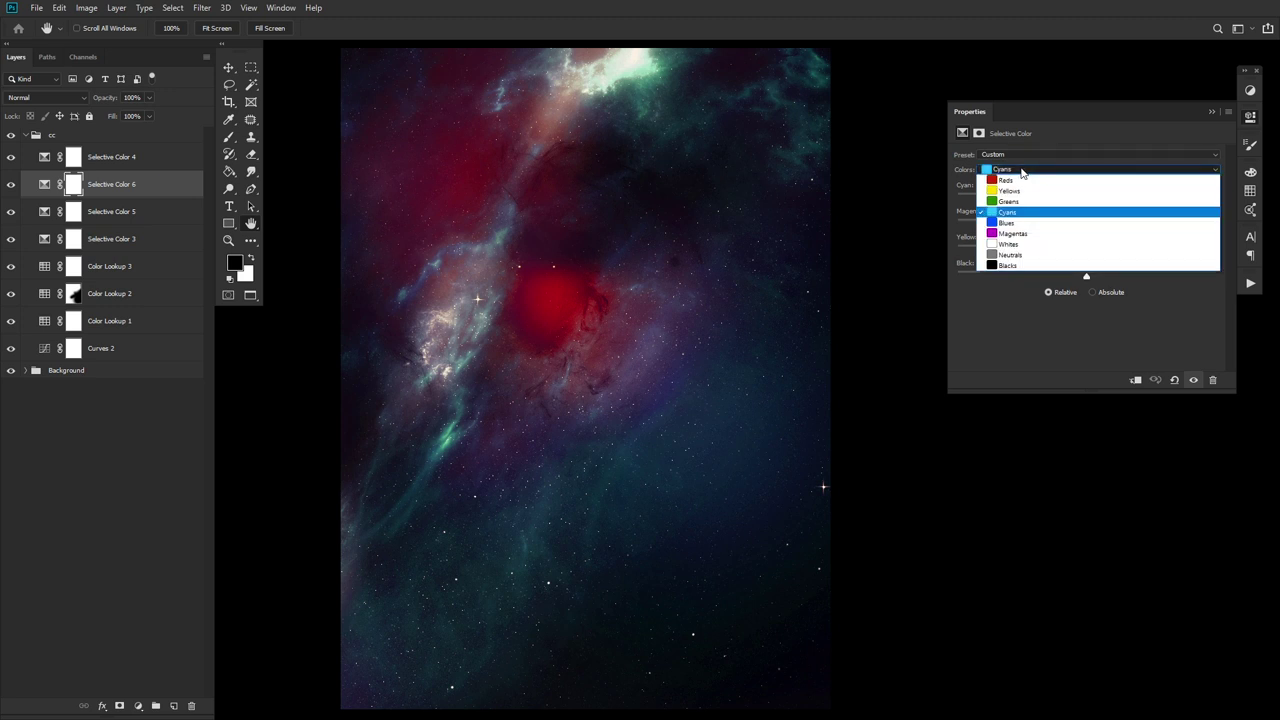
click(1022, 180)
key(Down)
key(Down)
key(Down)
key(Down)
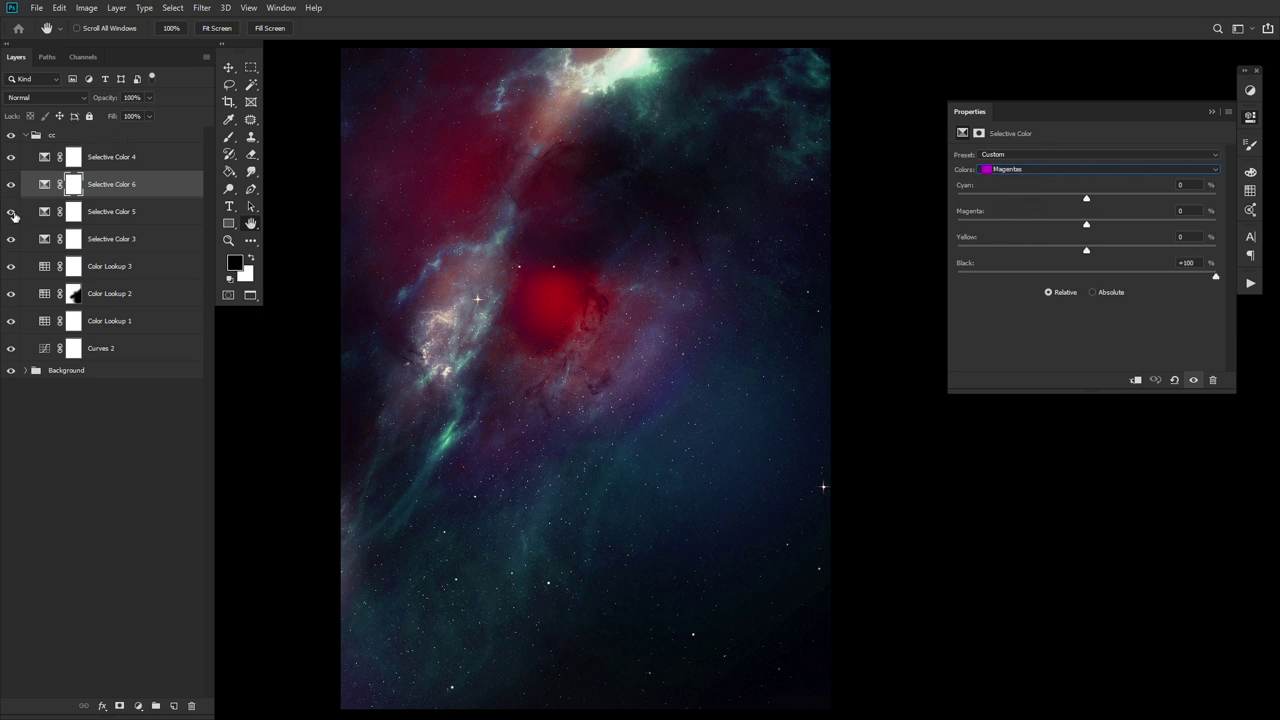
Inspect the Selective Color 5 adjustment's color ranges, including its Blues and Reds settings
click(44, 213)
click(1032, 172)
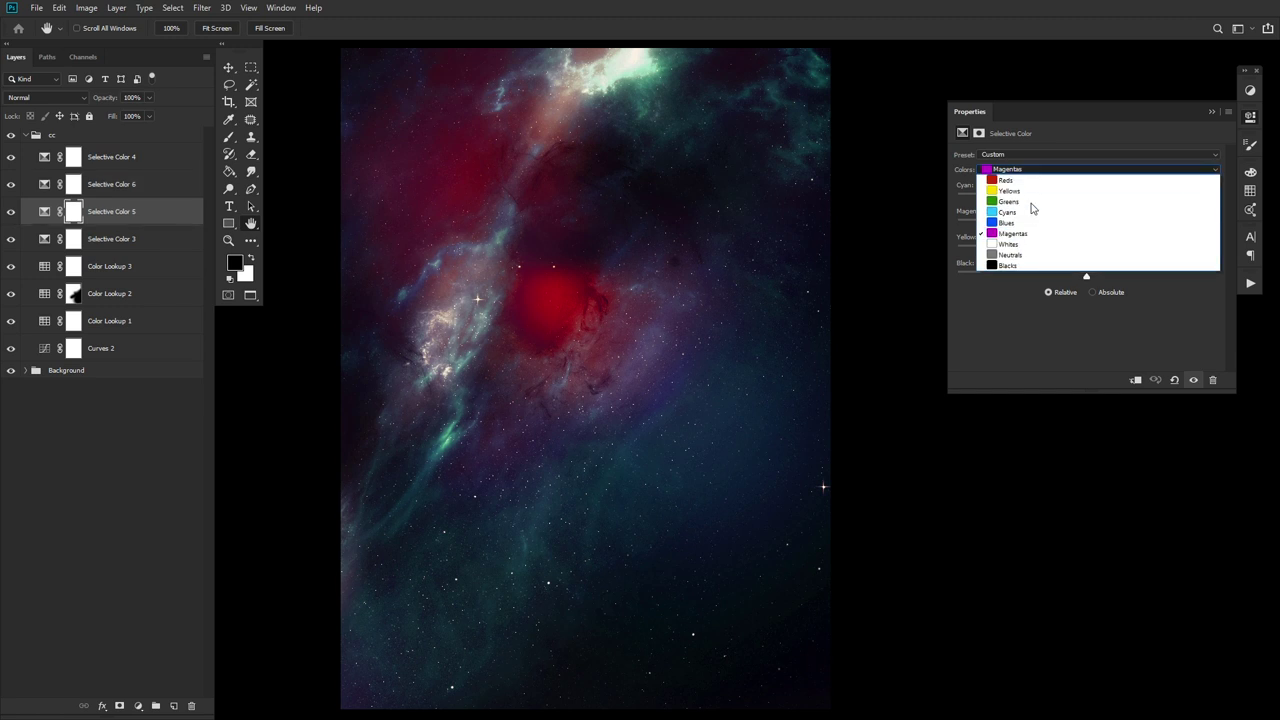
click(1028, 208)
click(1021, 171)
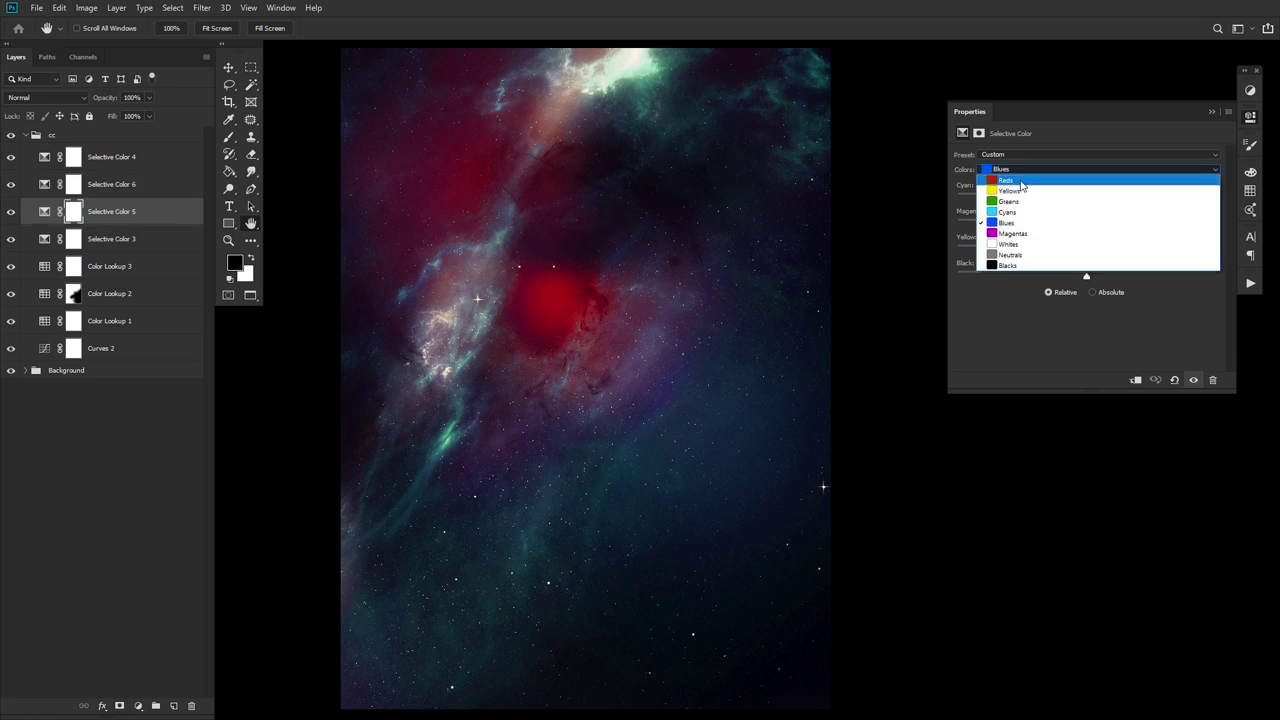
click(1020, 200)
key(Up)
key(Up)
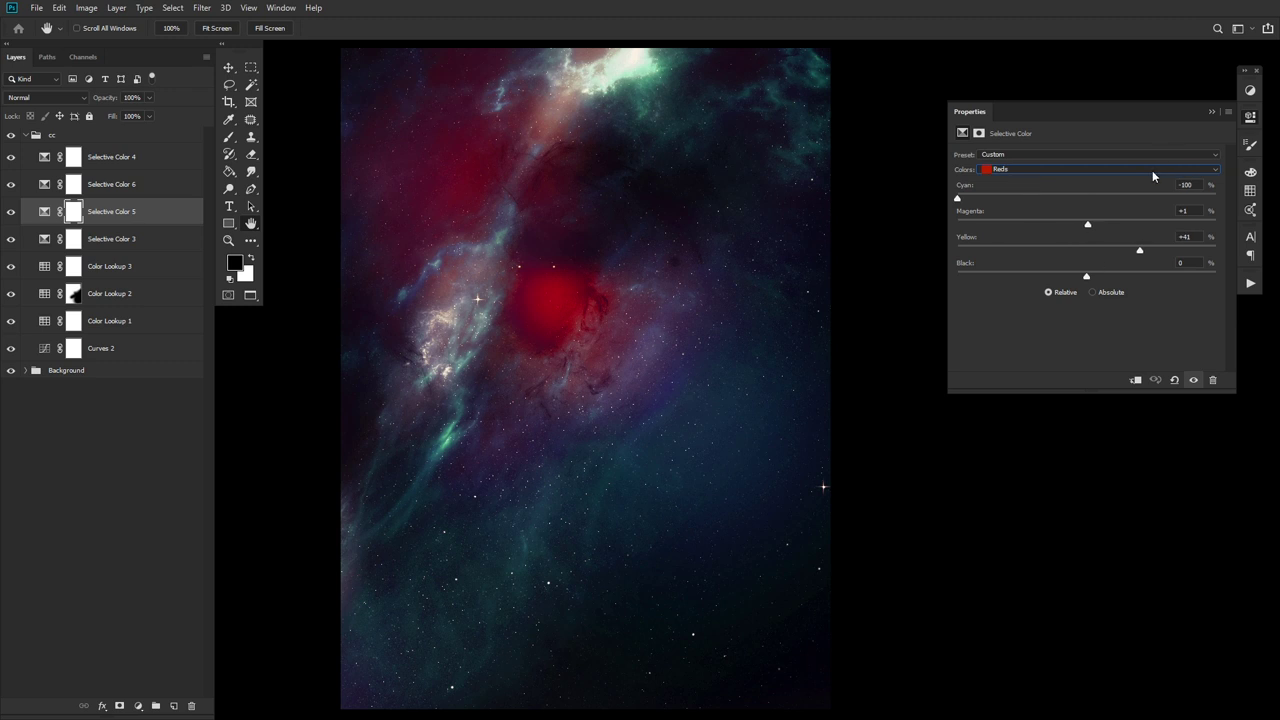
Go through the color ranges of the Selective Color 3 adjustment, then collapse the cc group
click(45, 245)
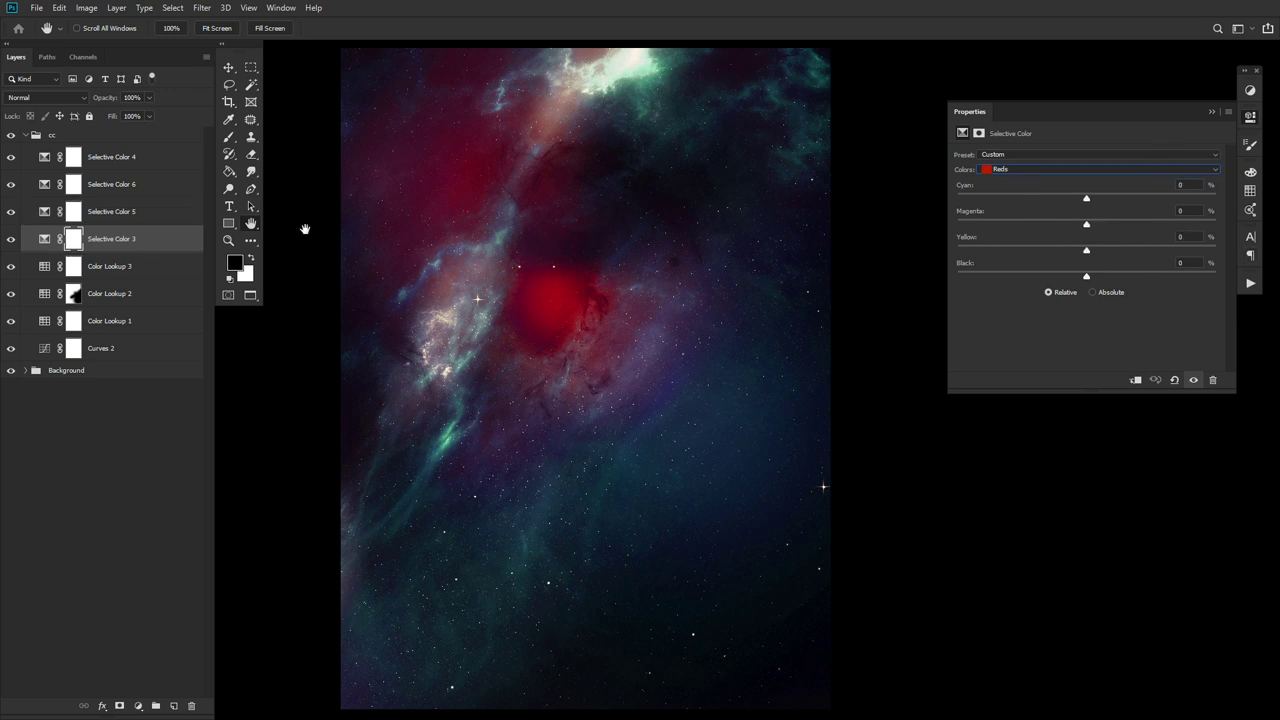
click(1063, 172)
click(1063, 172)
key(Down)
key(Down)
key(Down)
key(Down)
click(28, 137)
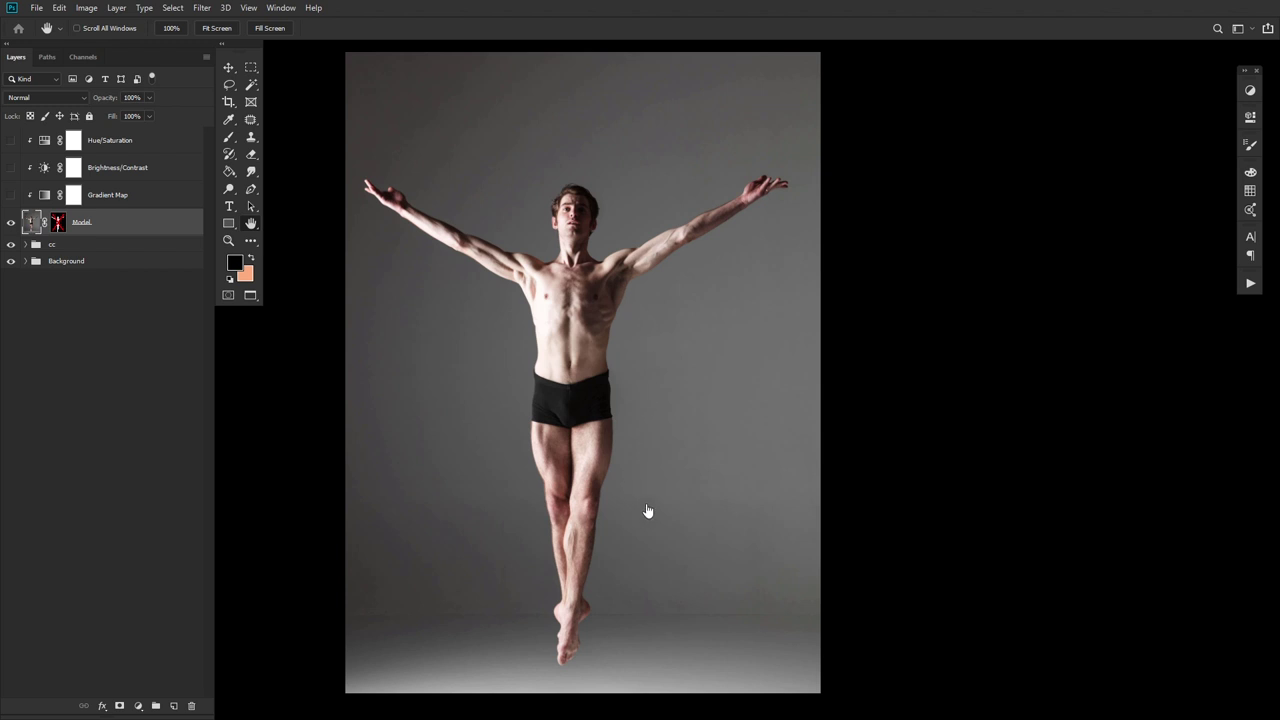
Enable the Model layer's mask to cut the figure out of its gray studio backdrop
drag(672, 485, 677, 484)
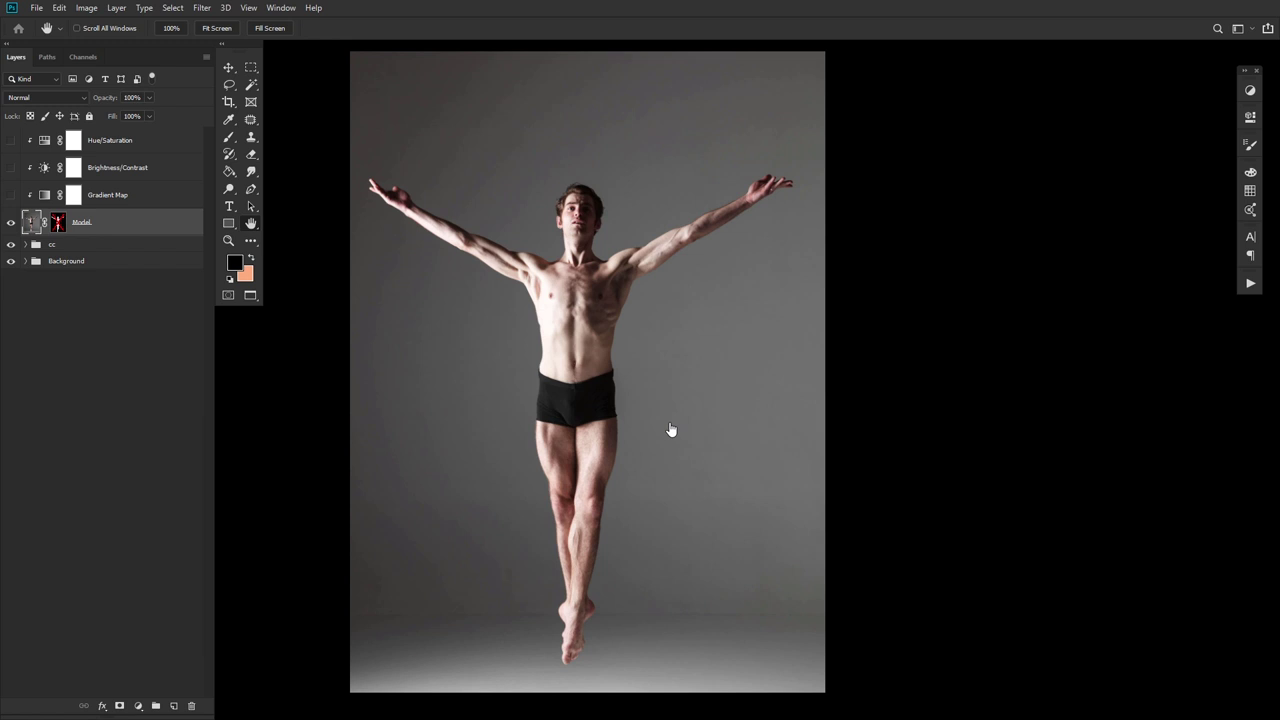
drag(668, 429, 660, 431)
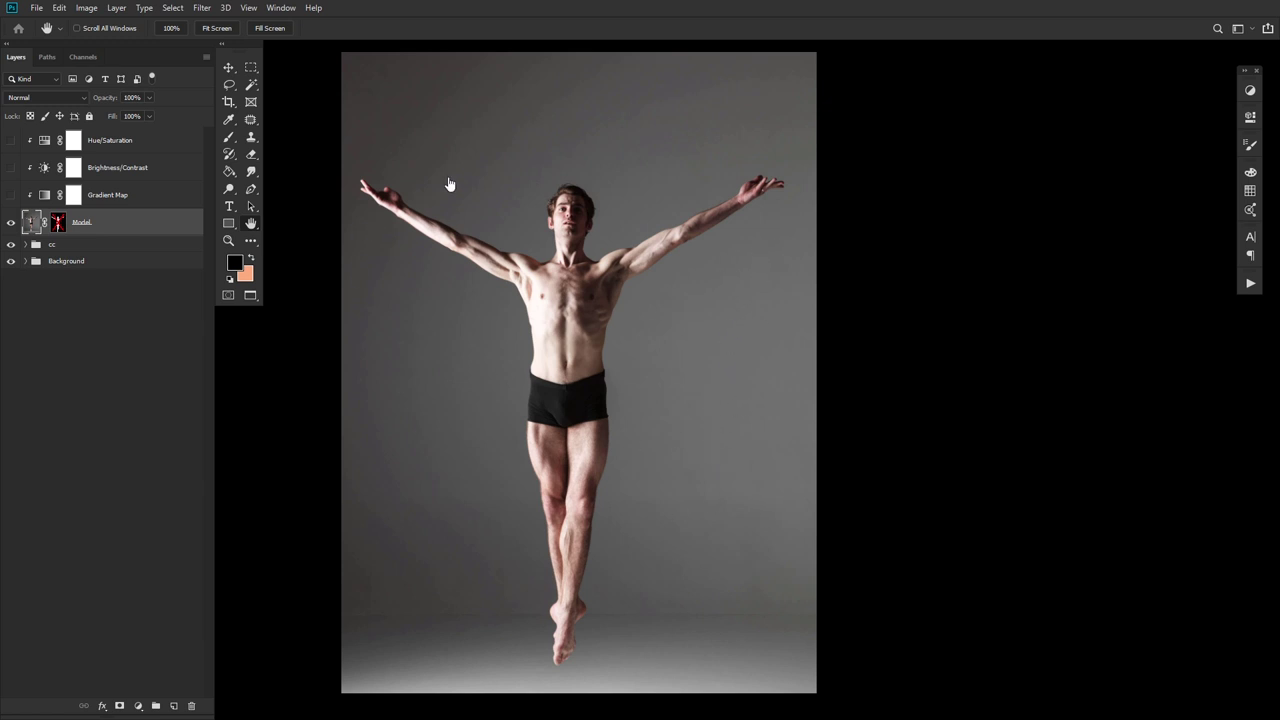
right_click(60, 224)
click(84, 233)
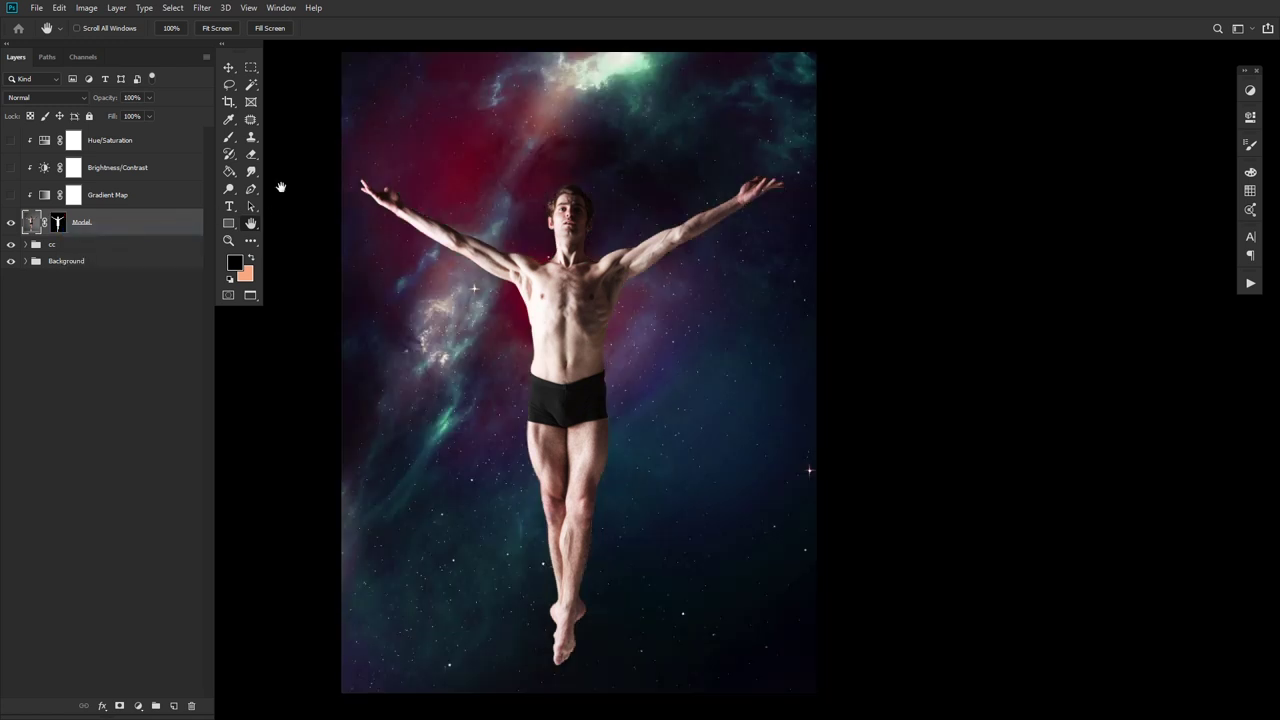
click(251, 188)
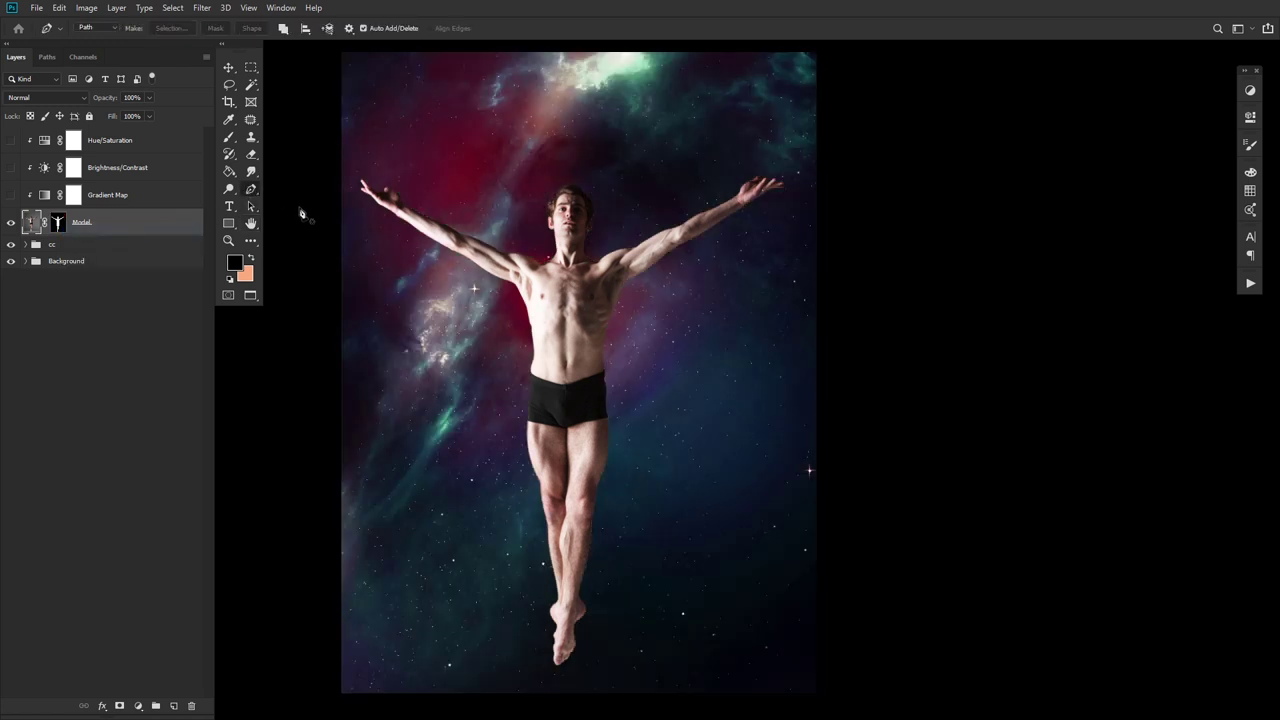
click(251, 223)
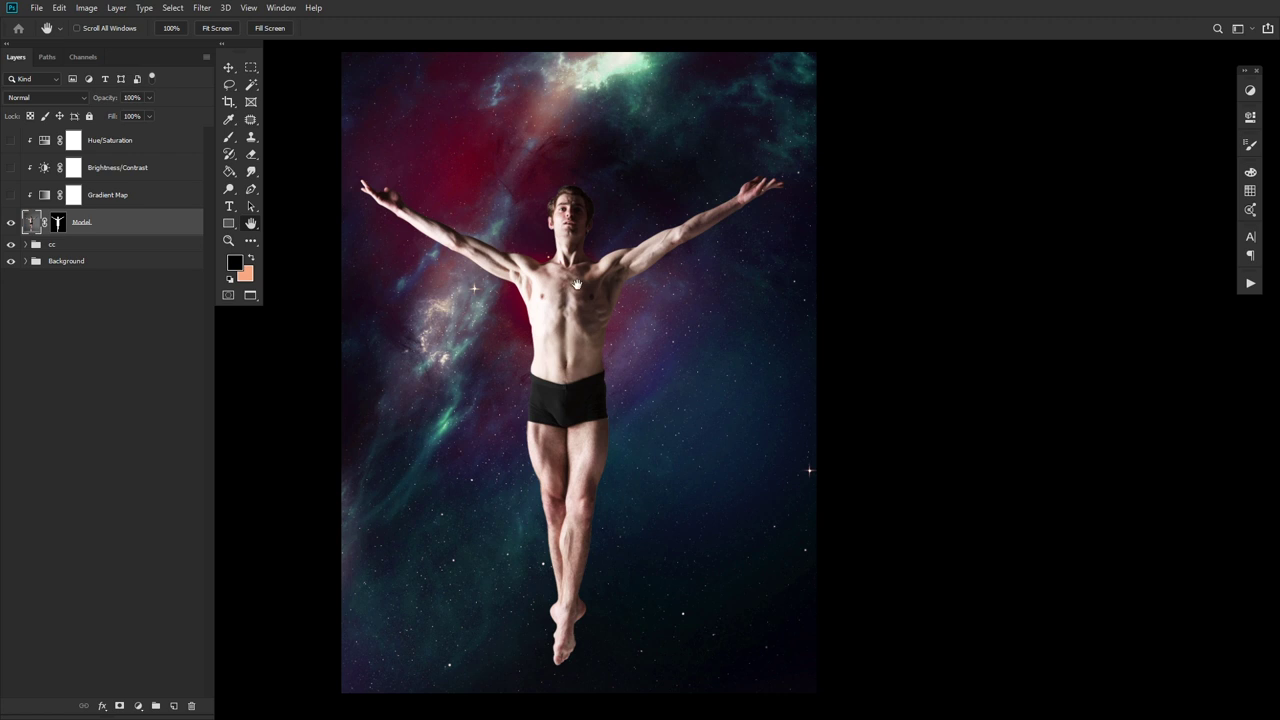
Show the Model's clipped Gradient Map, Brightness/Contrast and Hue/Saturation layers one by one and review their settings
click(11, 195)
double_click(45, 195)
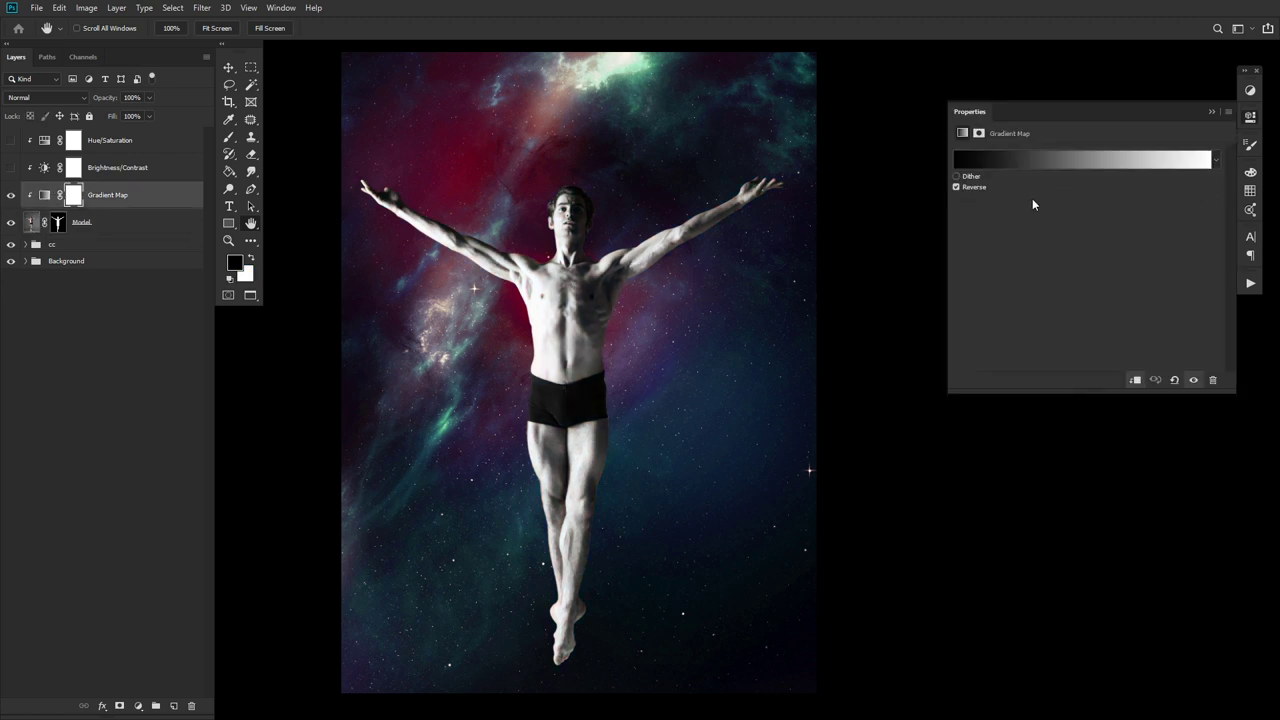
click(10, 168)
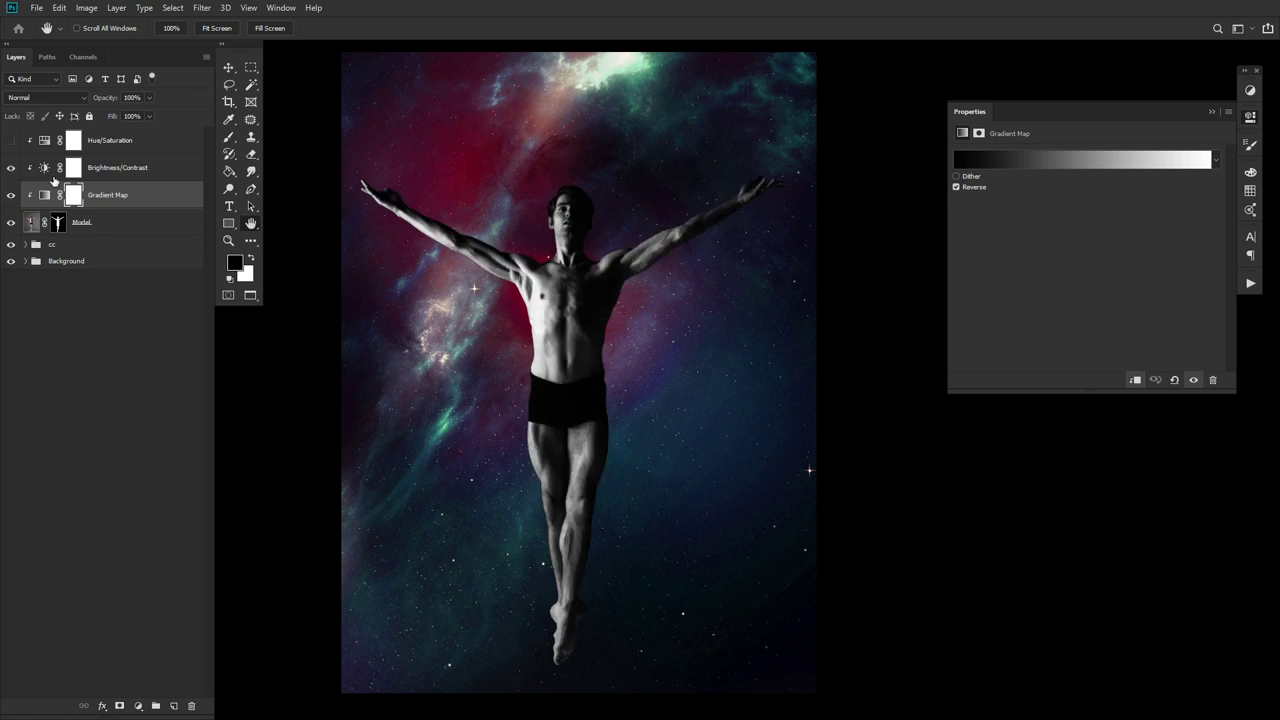
click(44, 168)
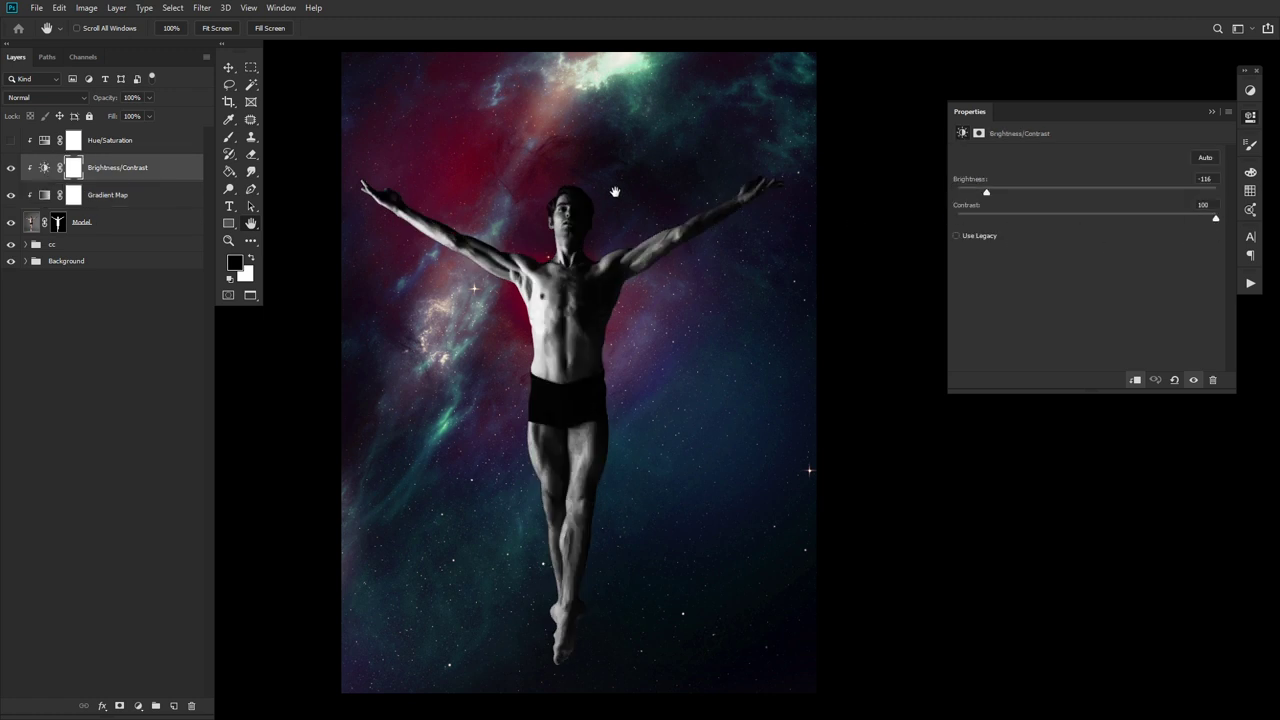
click(10, 140)
click(44, 140)
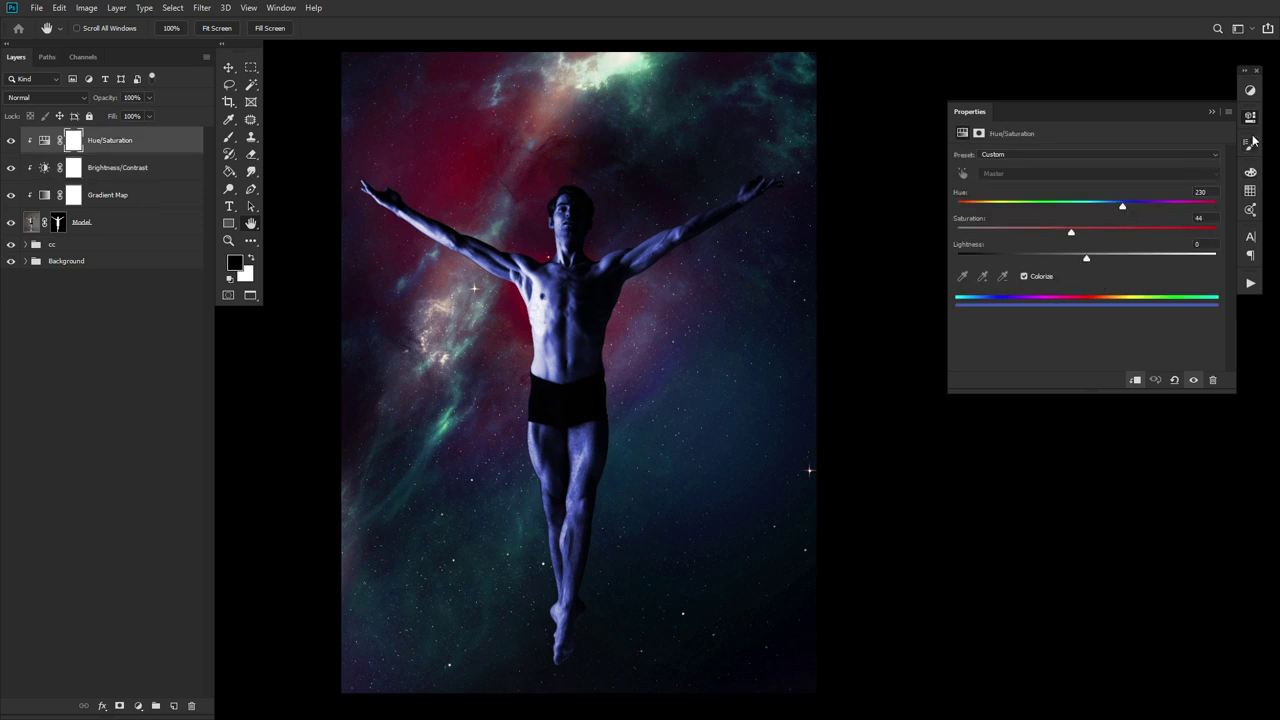
click(1250, 117)
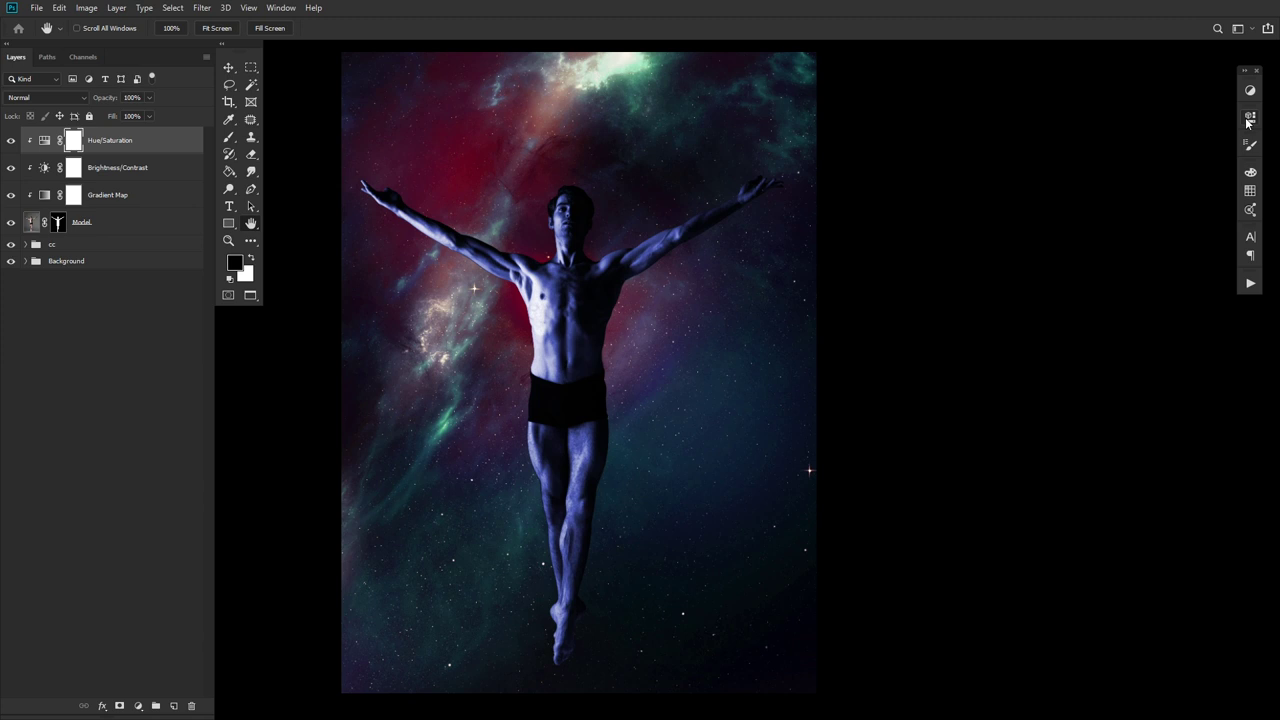
Group the Model layer and its three adjustments as Face, and move the group below the cc group
shift+click(138, 221)
key(ctrl+g)
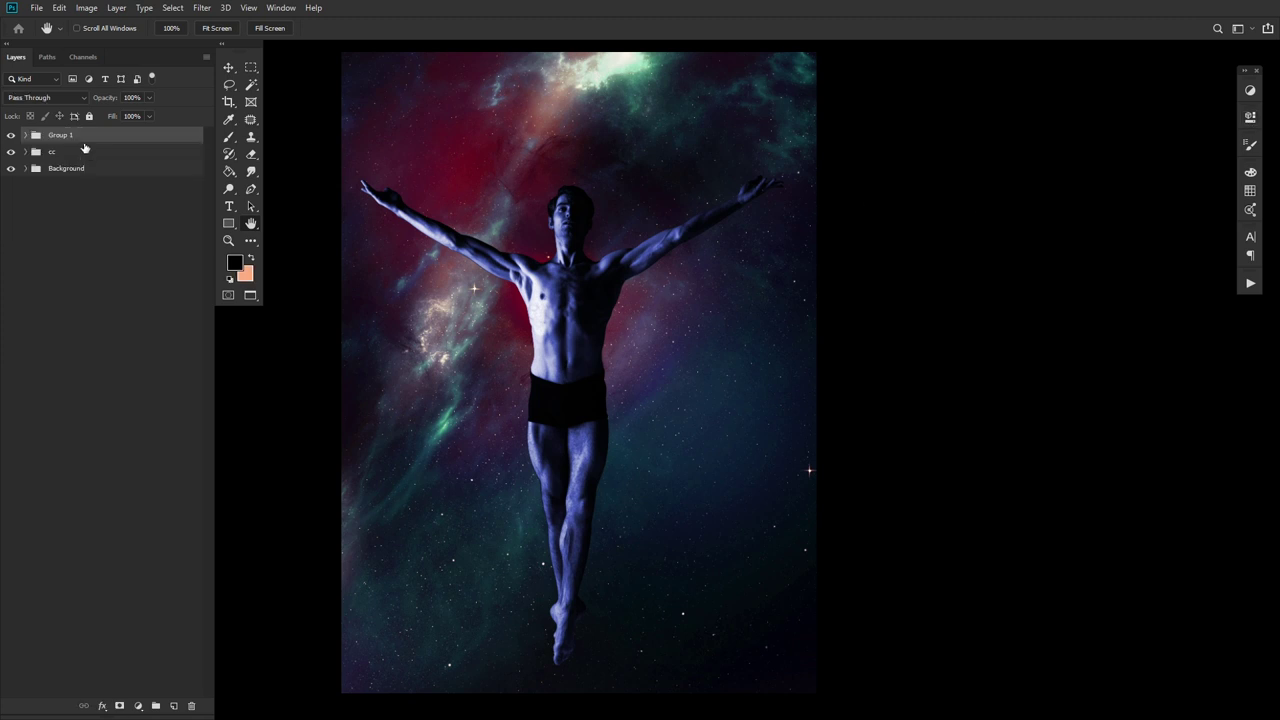
double_click(68, 137)
text(Face)
key(Return)
drag(128, 139, 122, 164)
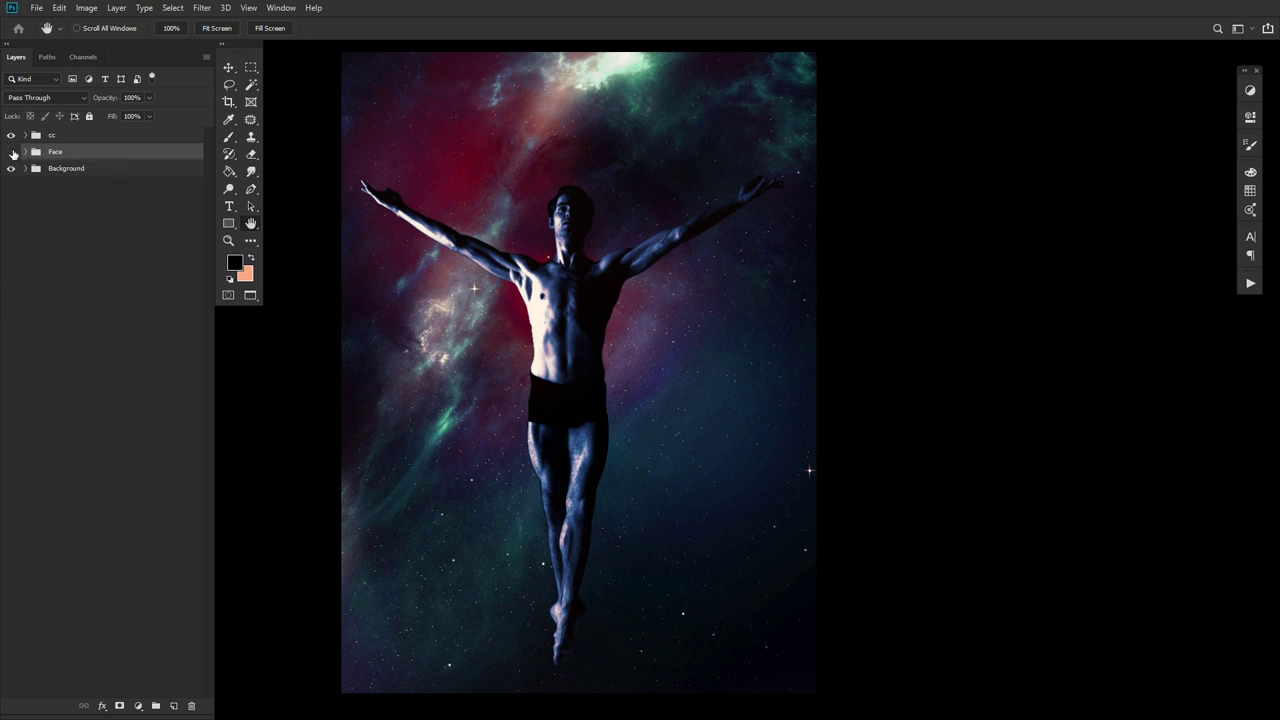
Hide the Face group and place a copy of its Model layer directly beneath it, above the Background group
click(11, 151)
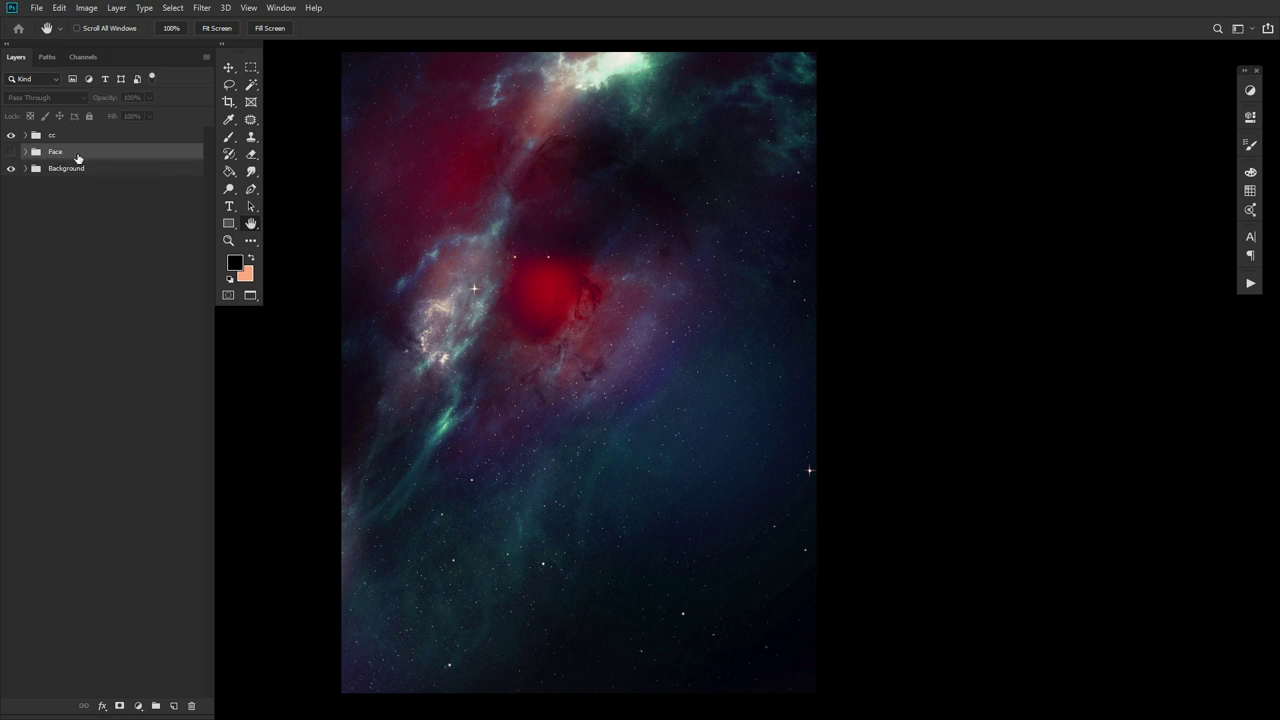
click(25, 151)
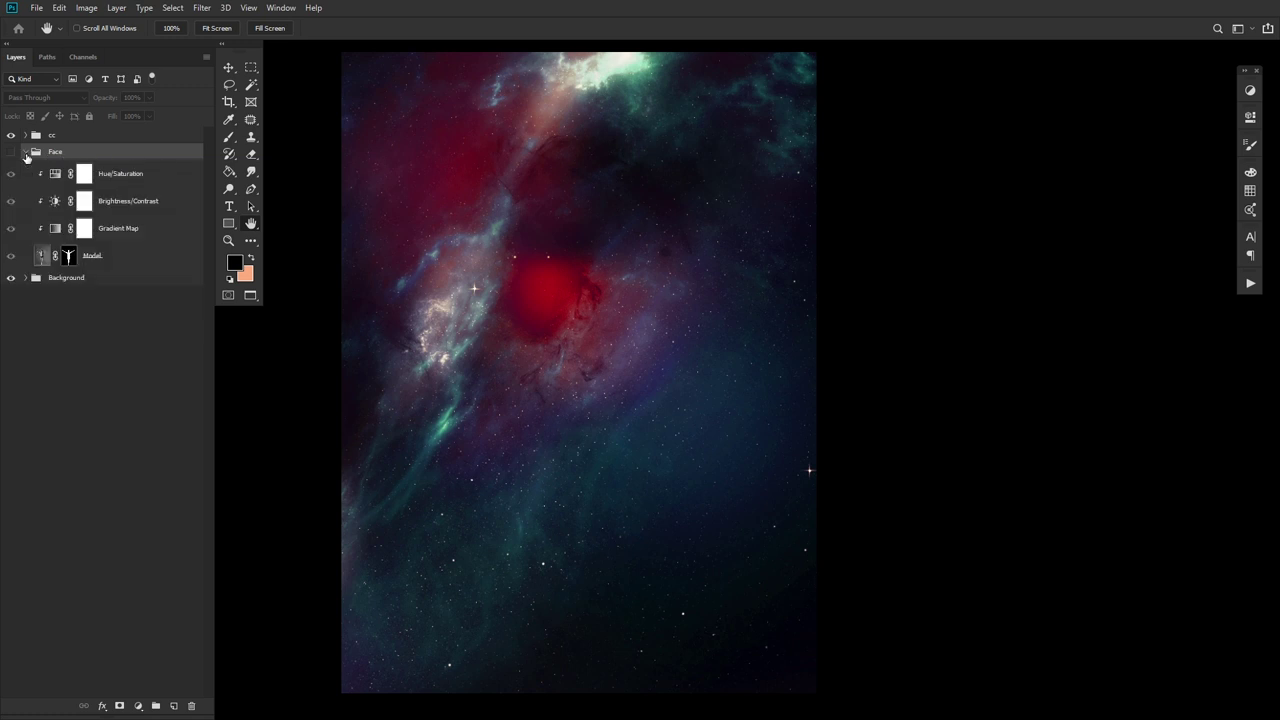
click(97, 257)
drag(157, 252, 160, 276)
click(25, 152)
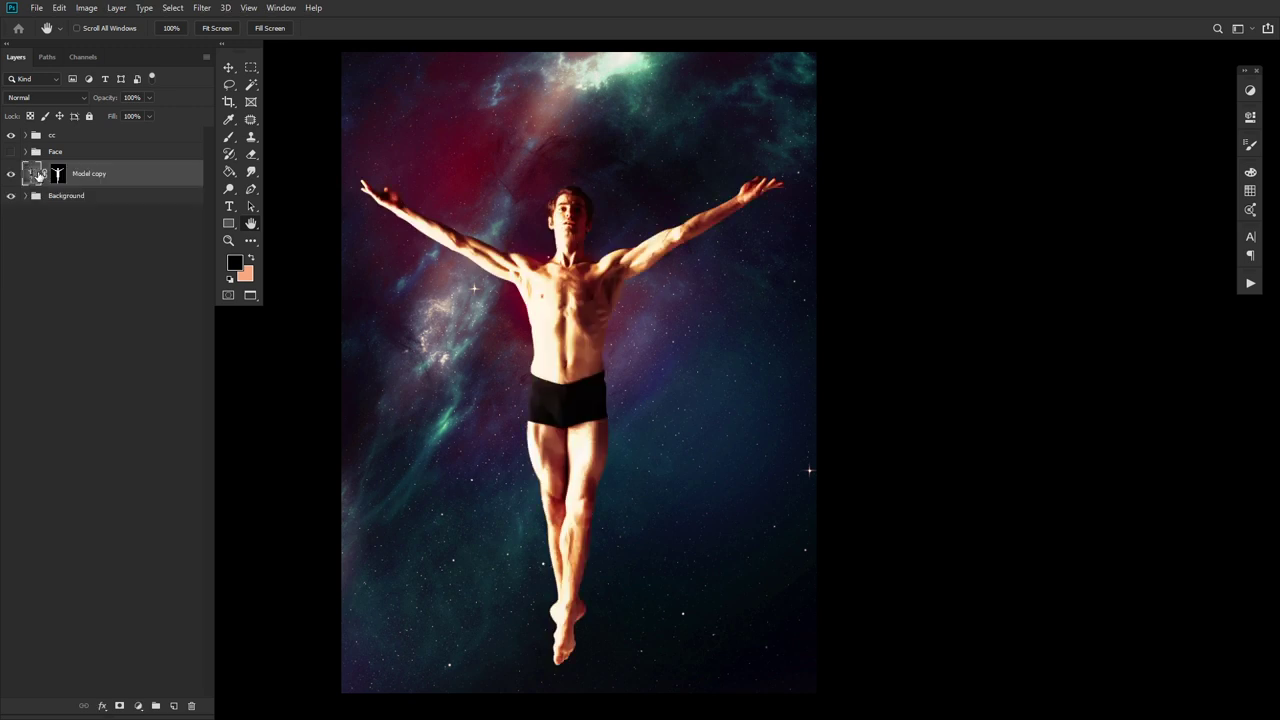
Turn the Model copy into a layer named Shadow Body with its mask applied and about 60% opacity
right_click(57, 178)
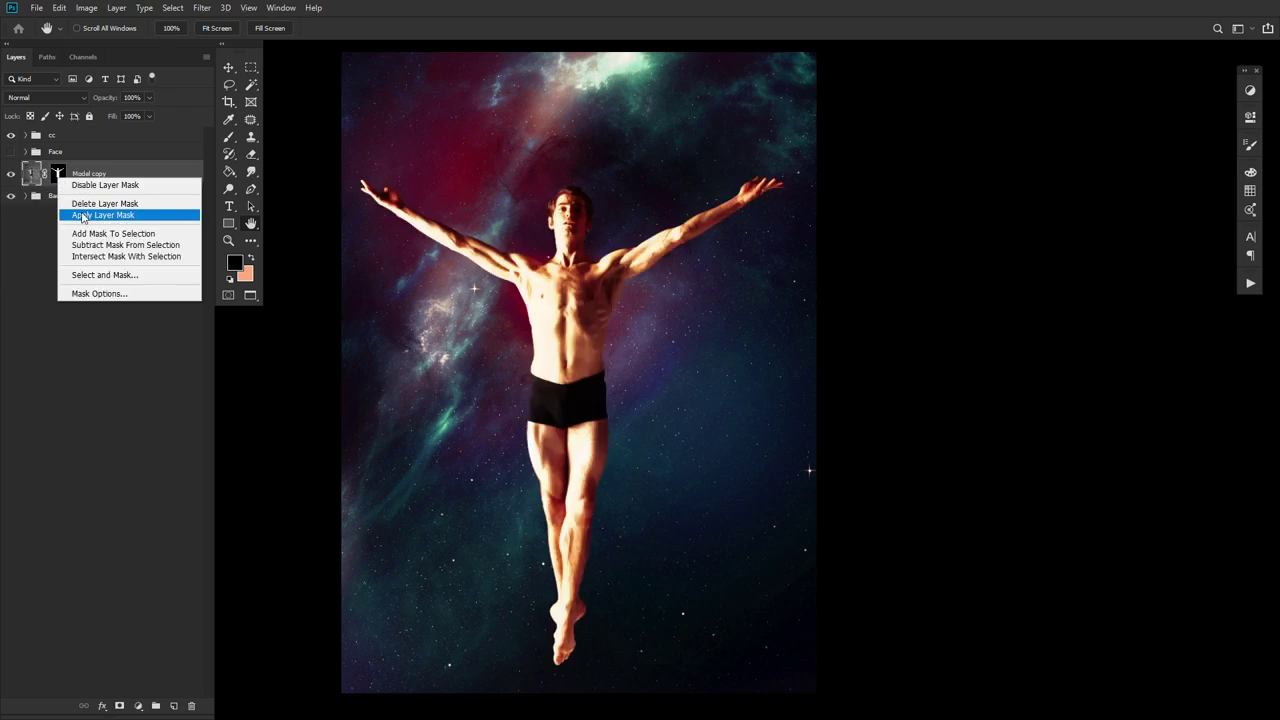
click(83, 216)
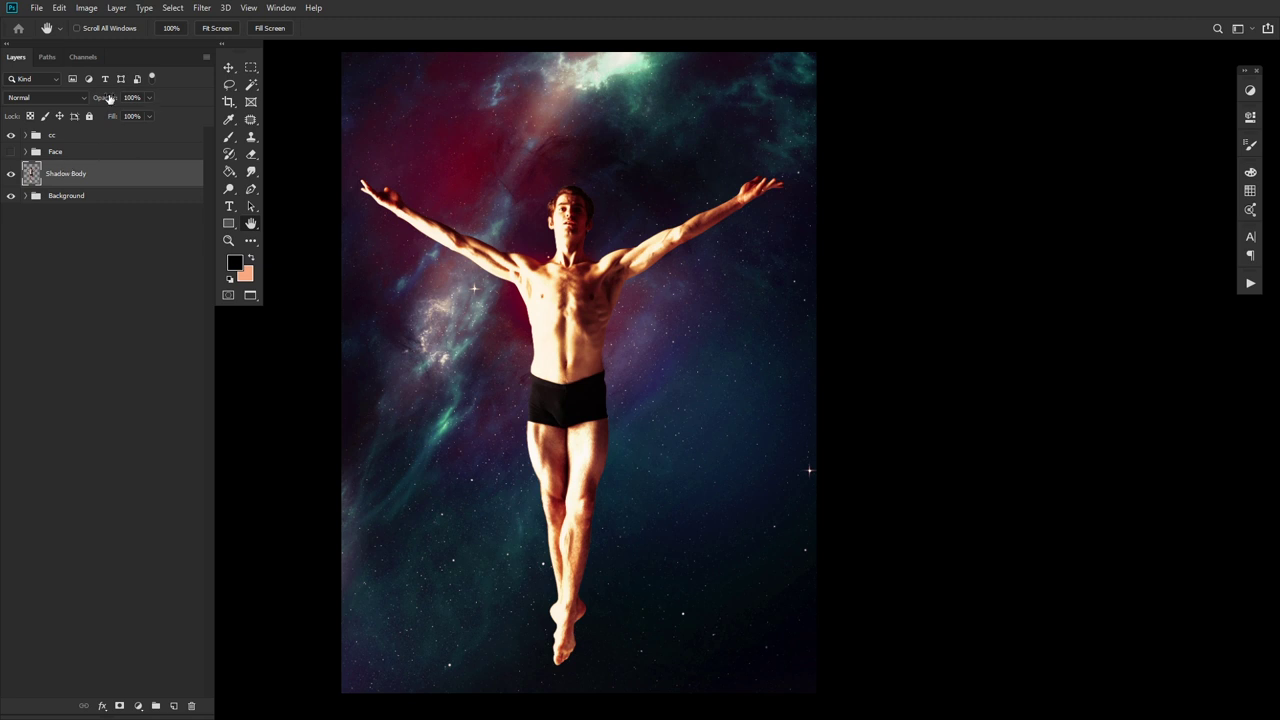
drag(99, 100, 81, 103)
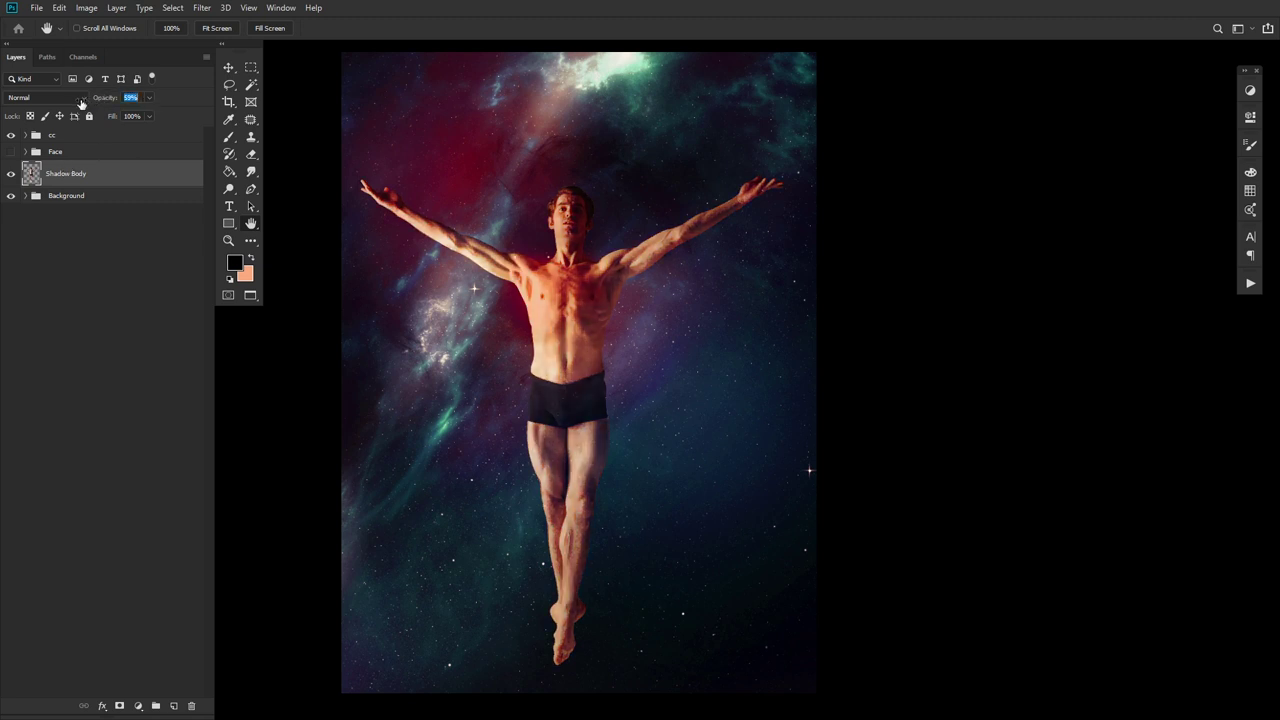
Turn the Shadow Body layer into a black silhouette with a Hue/Saturation adjustment at Lightness -100
click(86, 8)
mouse_move(100, 38)
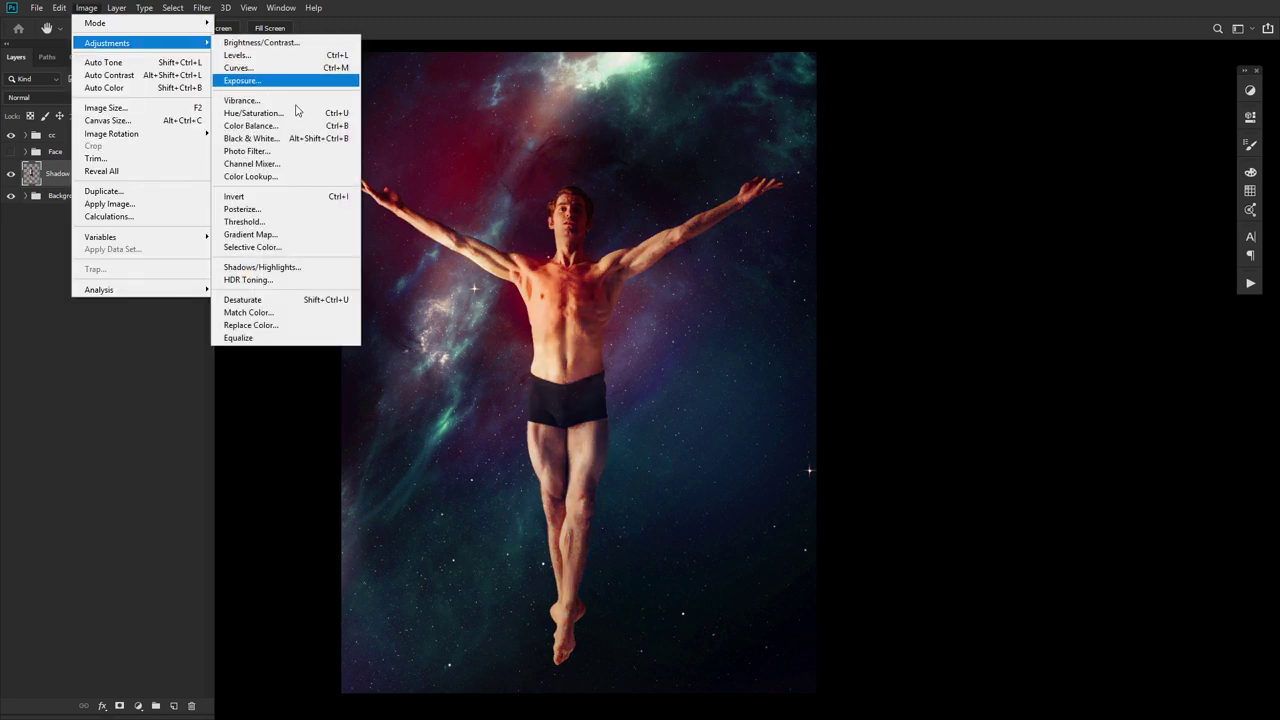
click(292, 112)
drag(268, 214, 844, 244)
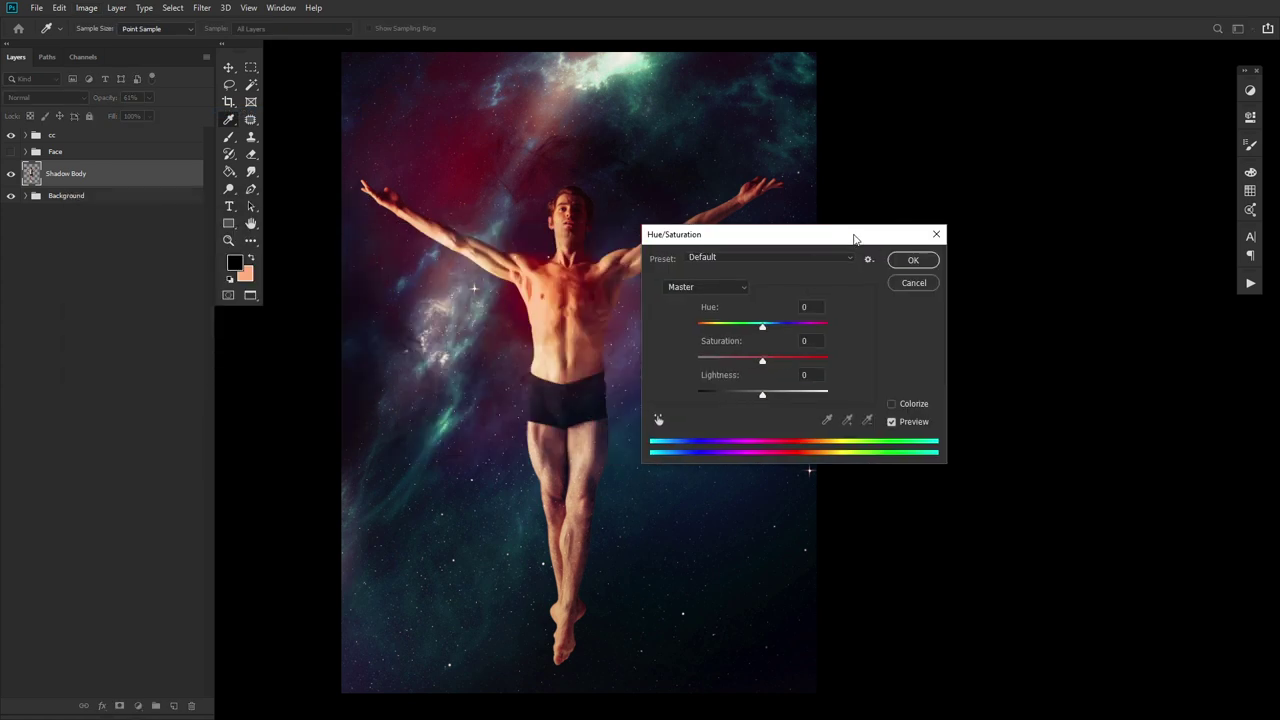
drag(763, 394, 678, 396)
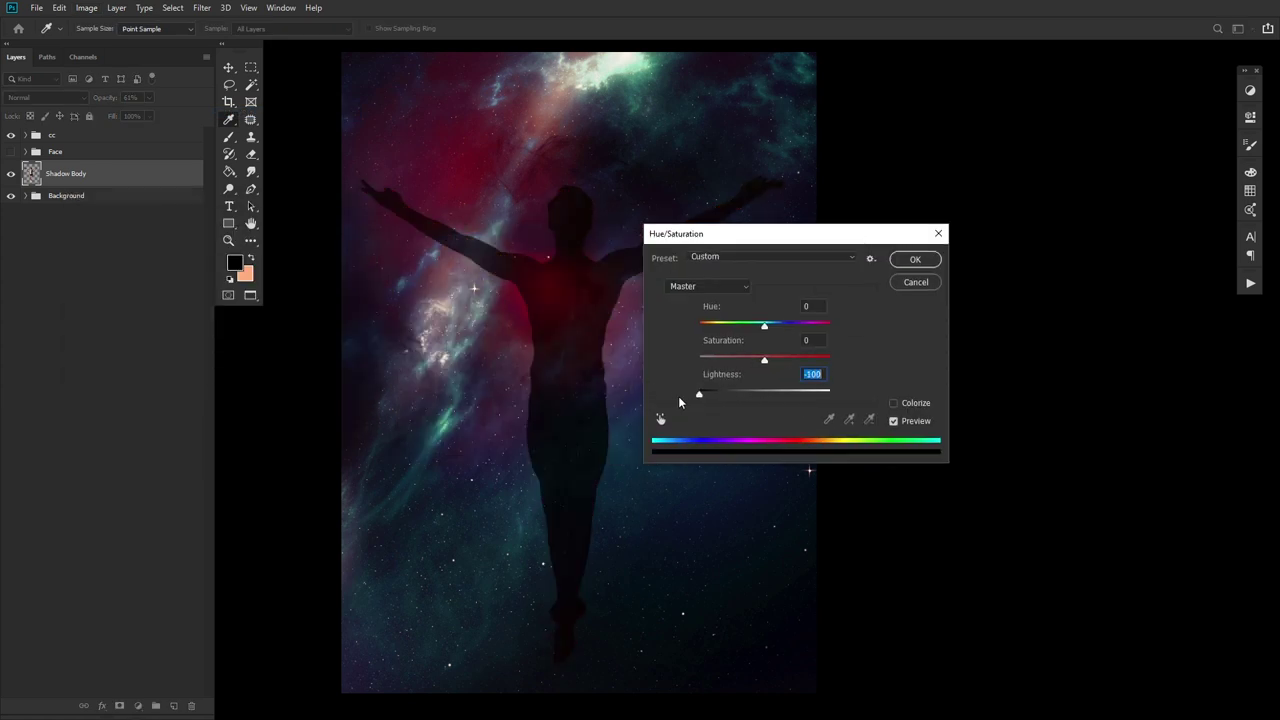
click(916, 260)
drag(626, 355, 616, 347)
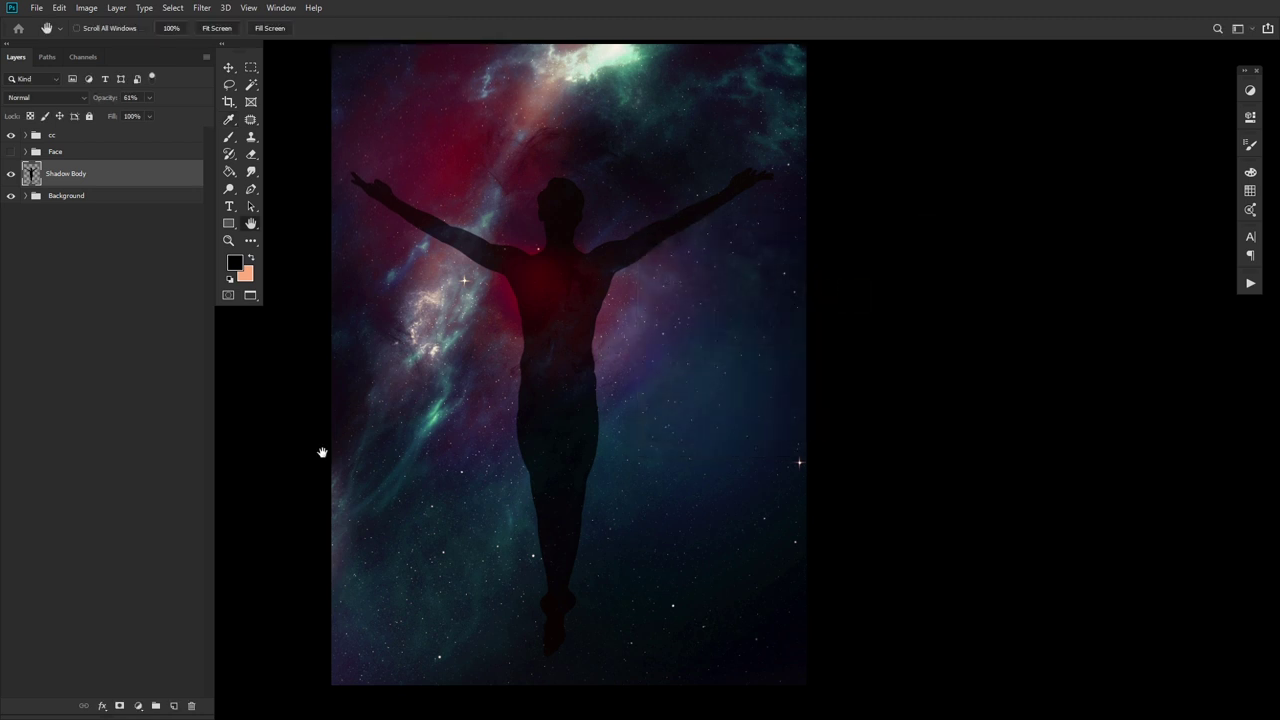
Add a layer mask to Shadow Body and fade out the feet with a large soft black brush
click(120, 706)
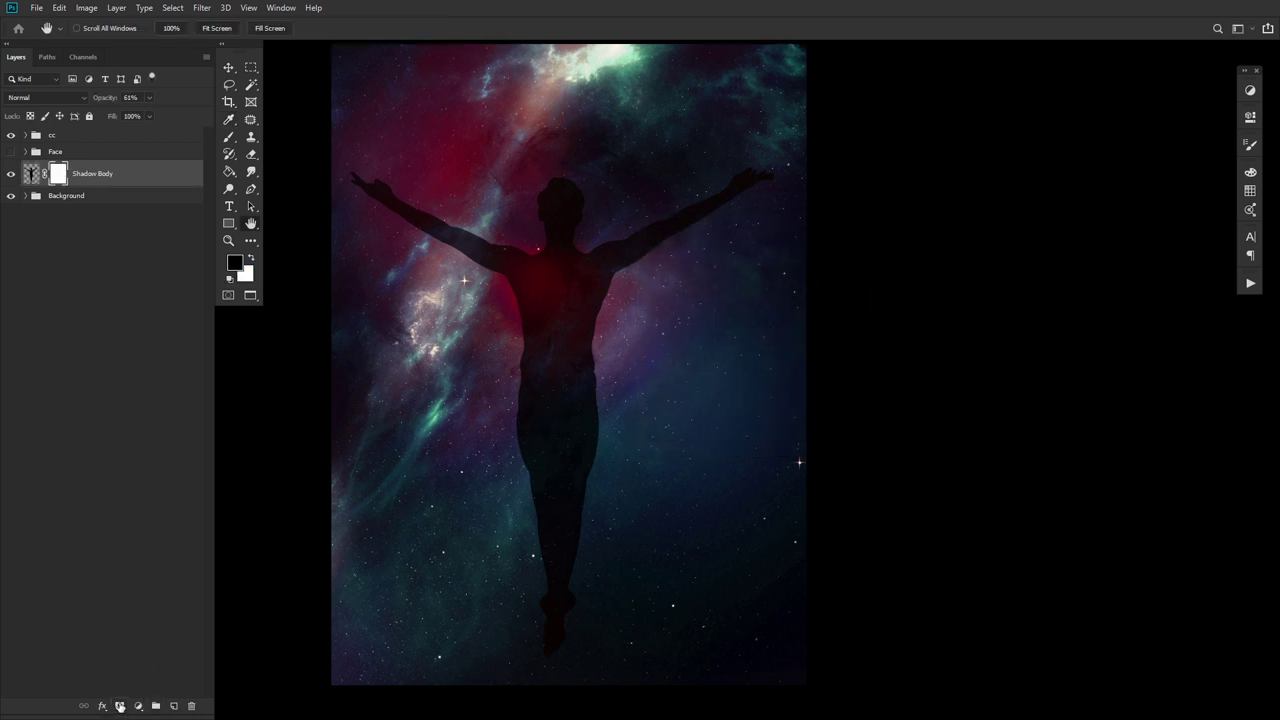
click(228, 137)
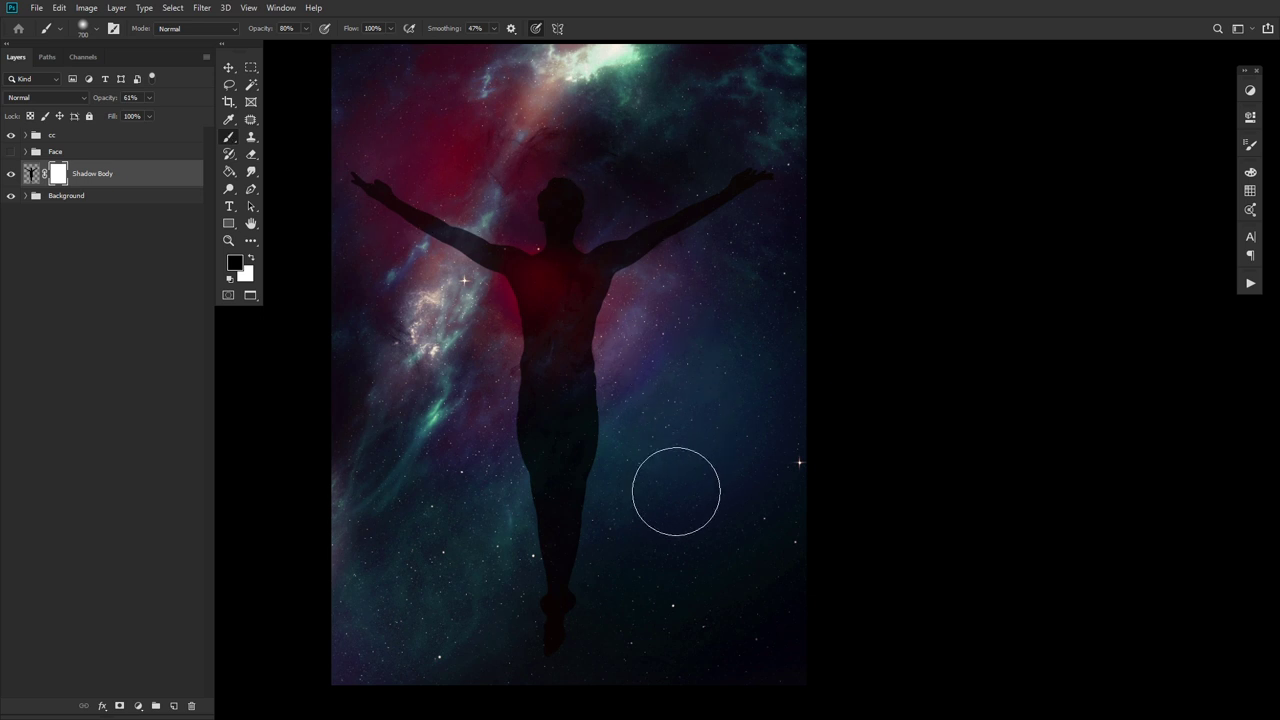
key(bracketright)
key(bracketright)
key(bracketright)
key(bracketright)
key(bracketright)
click(569, 641)
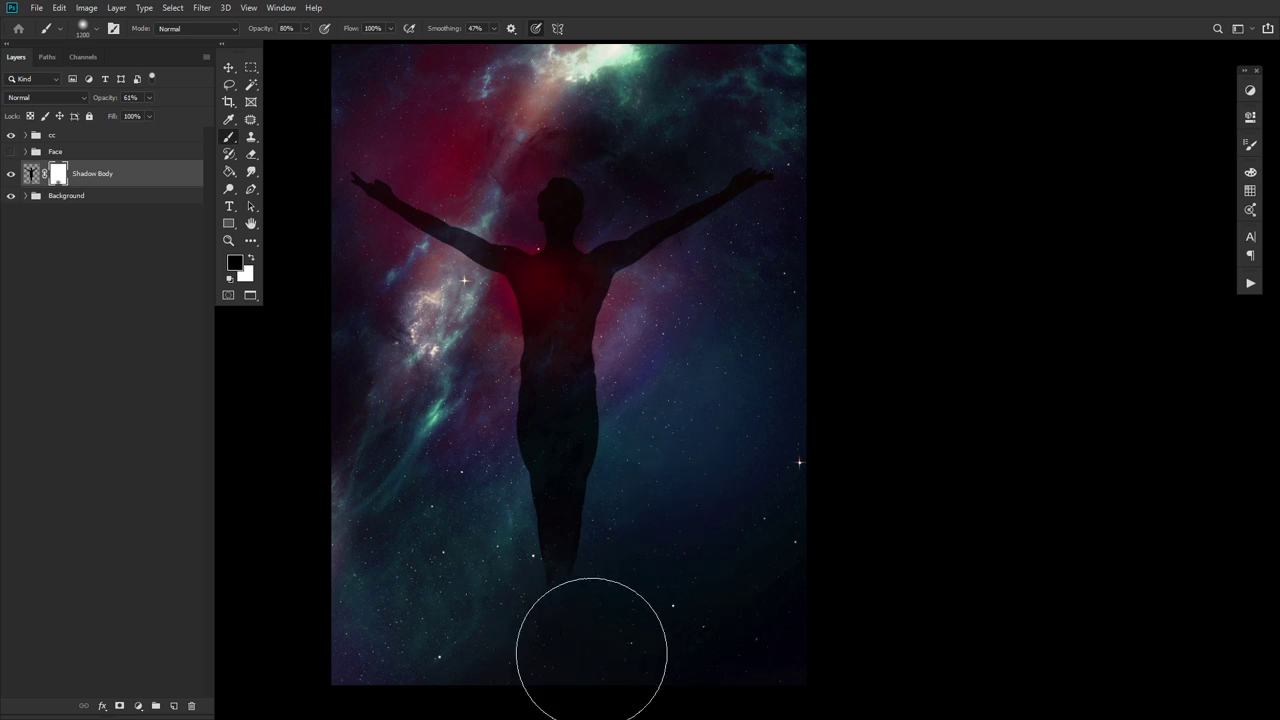
Paint black on the Shadow Body mask with a 1300 px soft brush to blend the waist and hip into space
key(bracketleft)
key(bracketright)
key(bracketright)
click(626, 403)
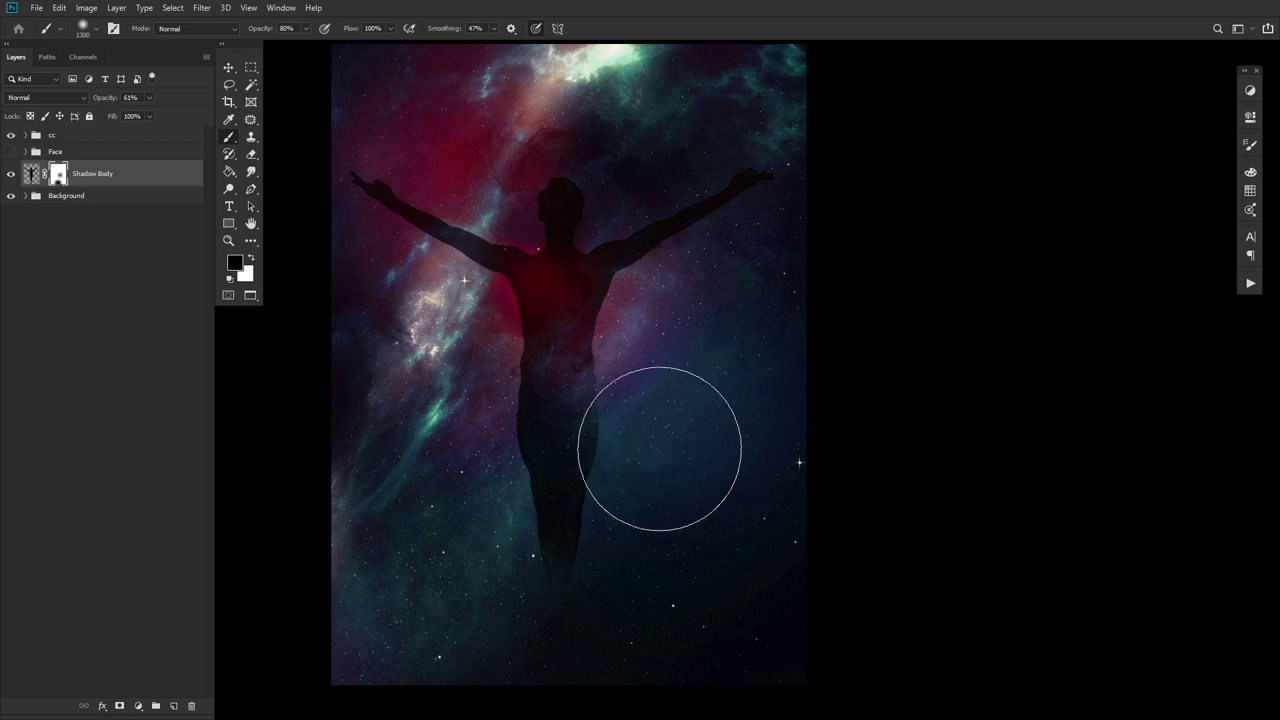
click(659, 449)
click(643, 438)
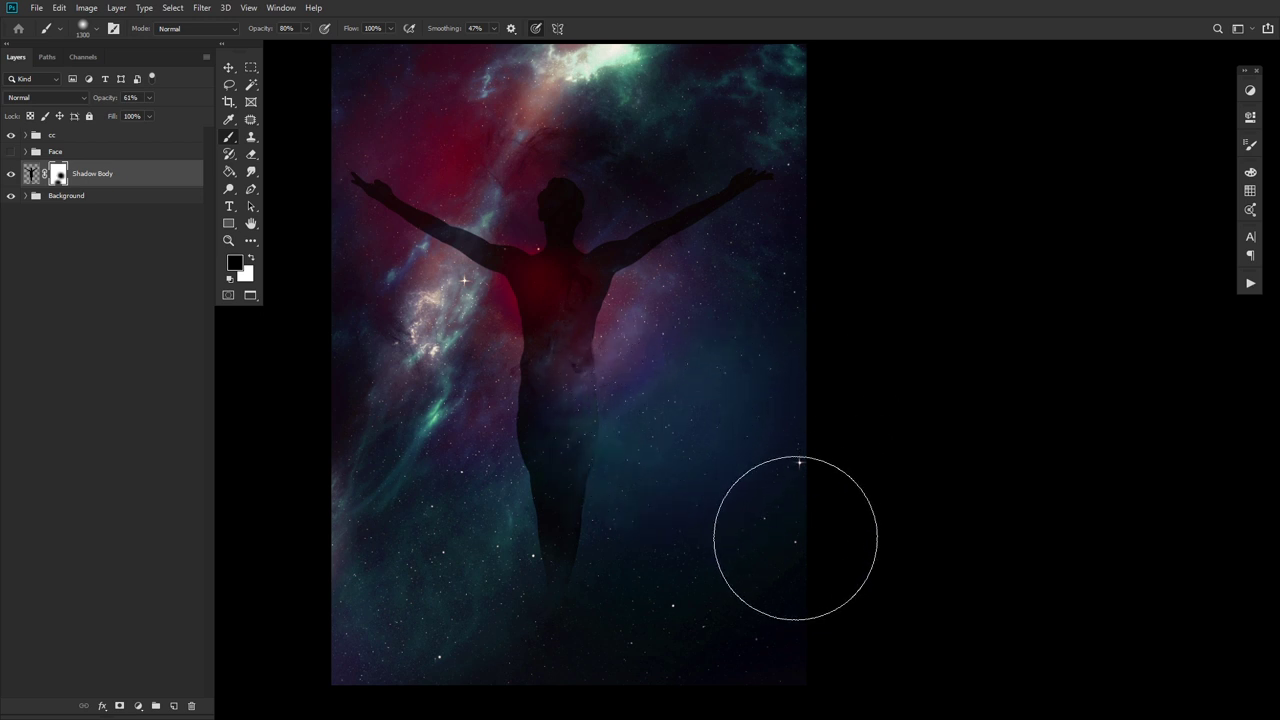
key(bracketleft)
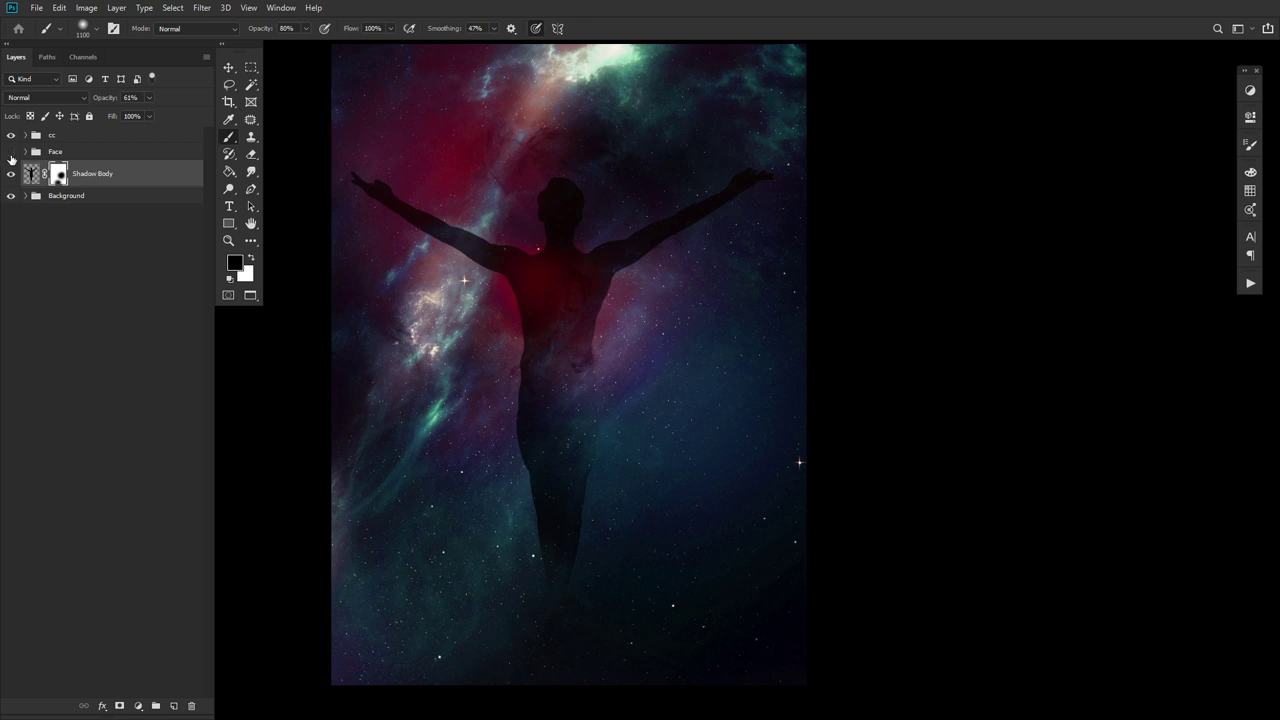
Show the Face group and give it a black mask that hides all of its content
click(11, 152)
click(106, 158)
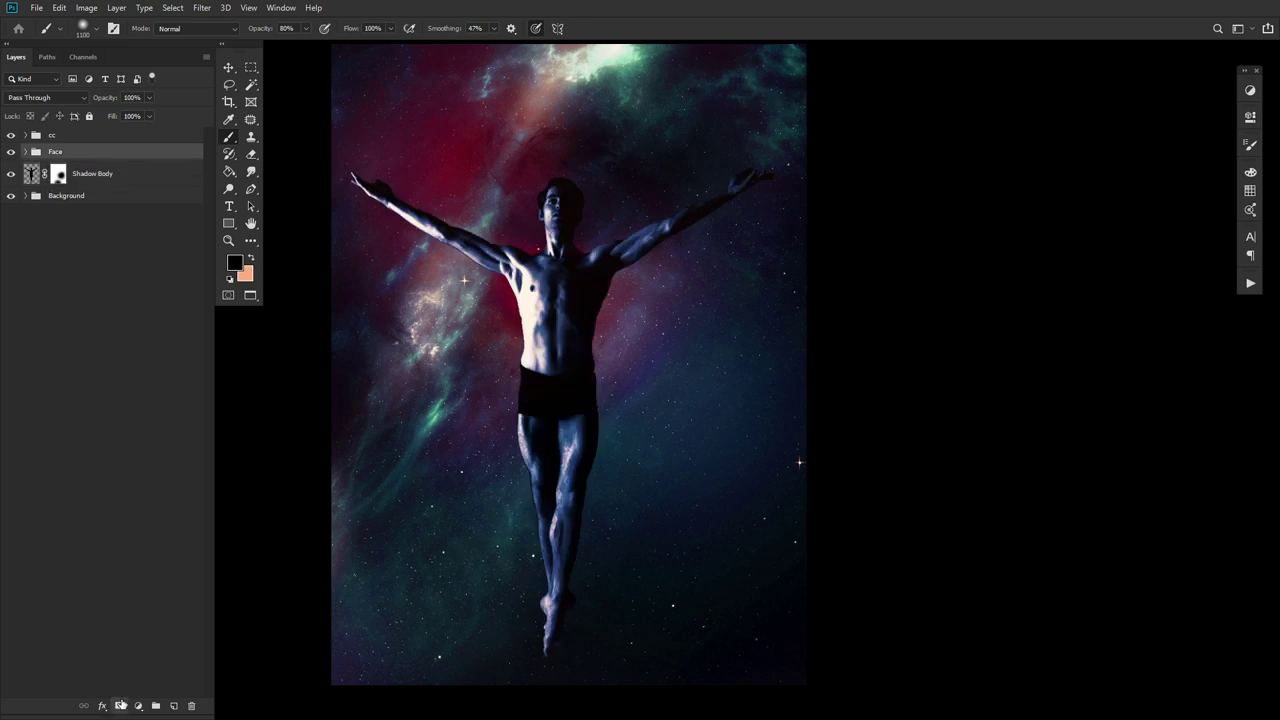
click(120, 705)
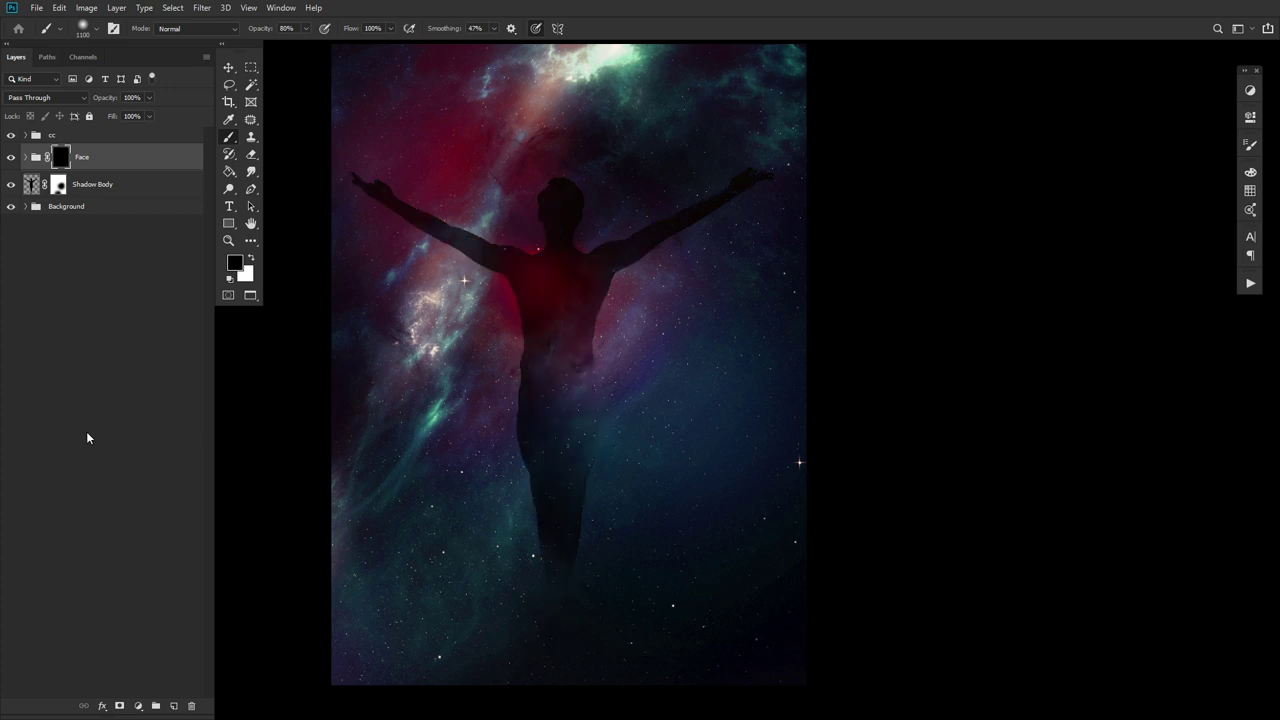
Reveal the lit side of the face and neck by painting white on the Face mask with a smaller soft brush
key(bracketleft)
key(bracketleft)
key(bracketleft)
key(bracketleft)
key(bracketleft)
key(bracketleft)
key(bracketleft)
key(bracketleft)
key(bracketleft)
key(bracketleft)
key(bracketleft)
key(bracketleft)
key(x)
mouse_move(560, 231)
mouse_down()
mouse_move(543, 208)
mouse_move(557, 206)
mouse_move(550, 257)
mouse_up()
Touch up the Face mask around the mouth, neck and forehead with a small soft brush
key(z)
key(bracketleft)
key(bracketleft)
key(bracketleft)
key(bracketleft)
key(bracketleft)
key(bracketleft)
key(bracketleft)
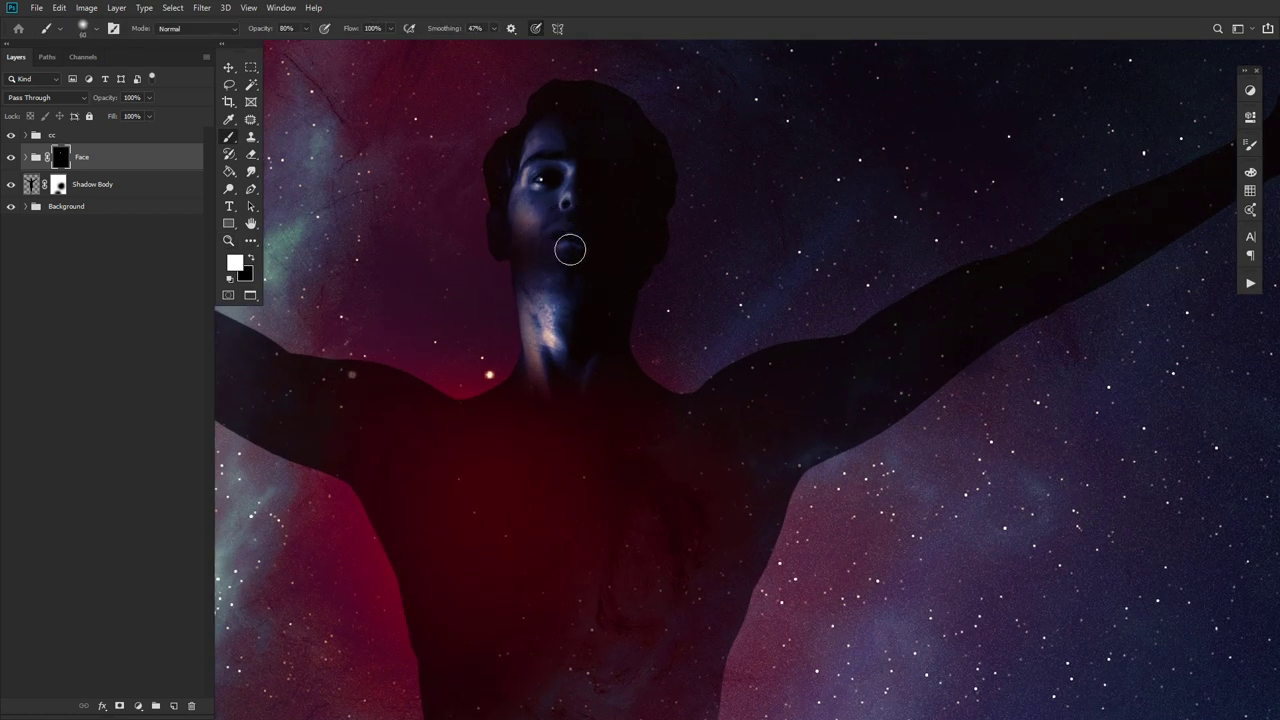
key(x)
key(x)
key(x)
mouse_move(575, 238)
mouse_down()
mouse_move(577, 249)
mouse_move(577, 234)
mouse_move(517, 231)
mouse_move(542, 244)
mouse_move(528, 352)
mouse_up()
key(bracketright)
key(bracketright)
key(bracketright)
drag(526, 134, 524, 192)
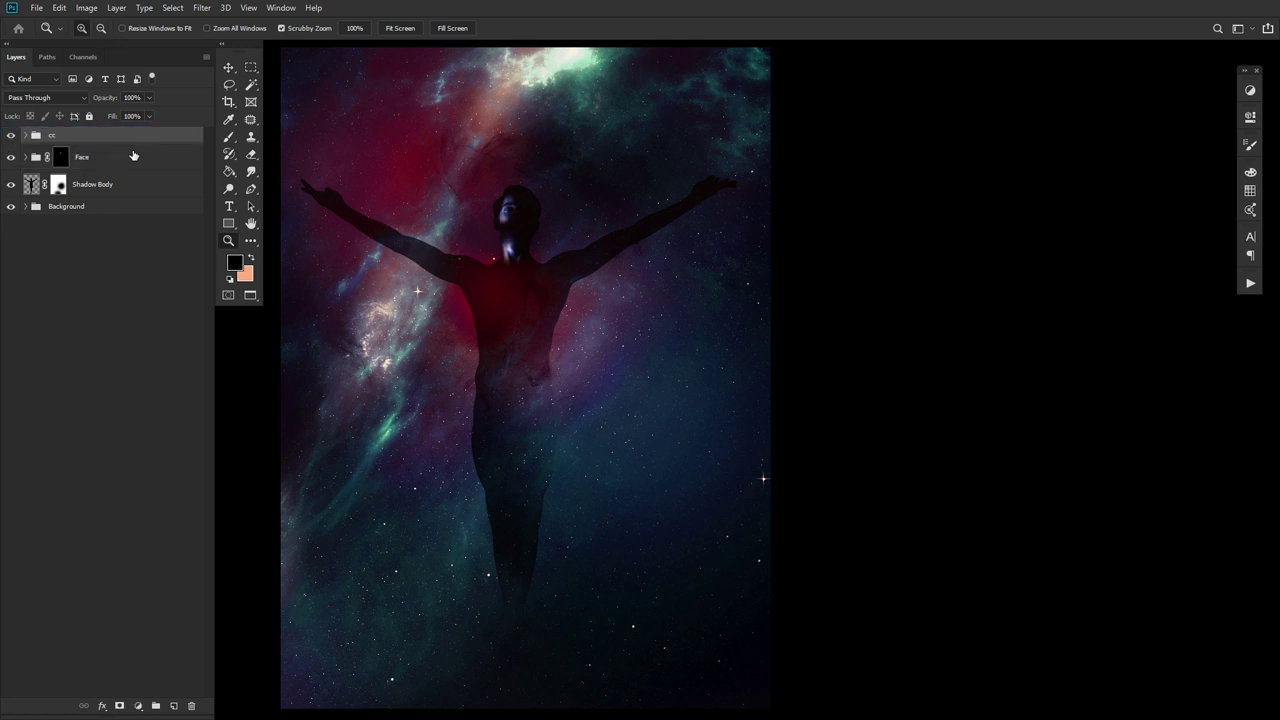
Duplicate the Face group and replace the copy's mask with a new white one
mouse_move(134, 157)
mouse_down()
mouse_move(129, 166)
mouse_move(143, 150)
mouse_up()
key(d)
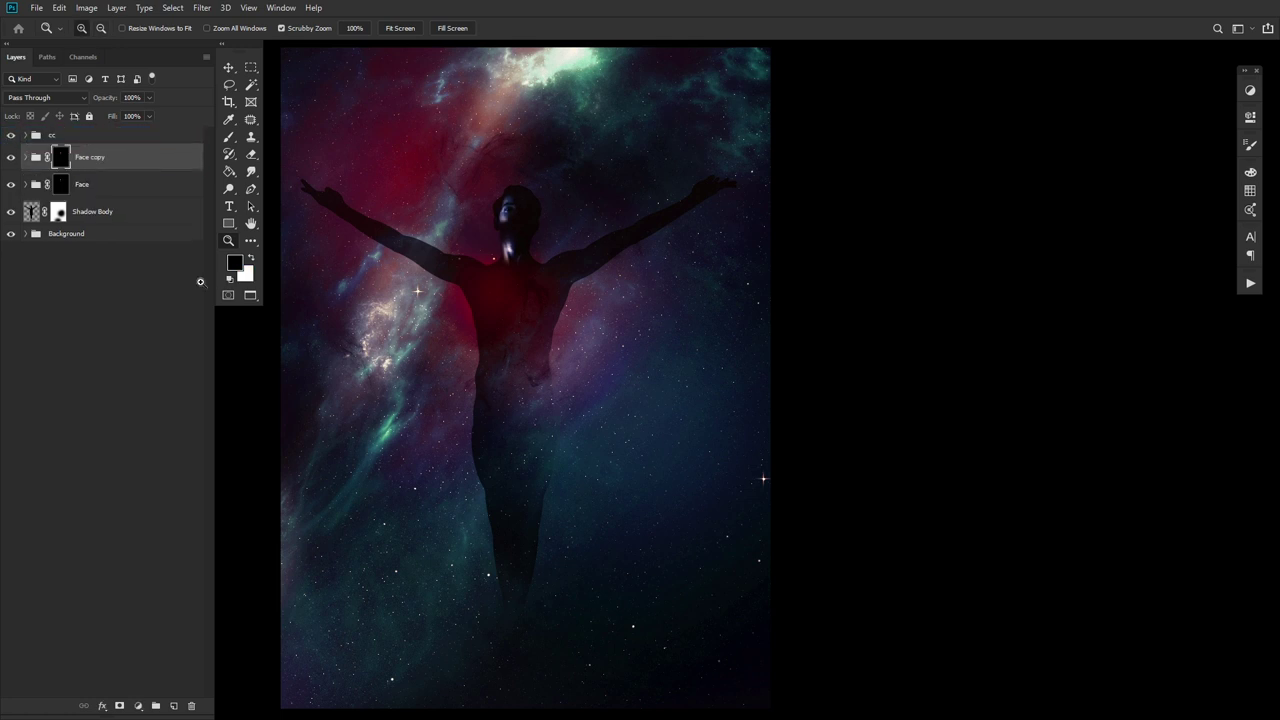
right_click(62, 157)
click(95, 185)
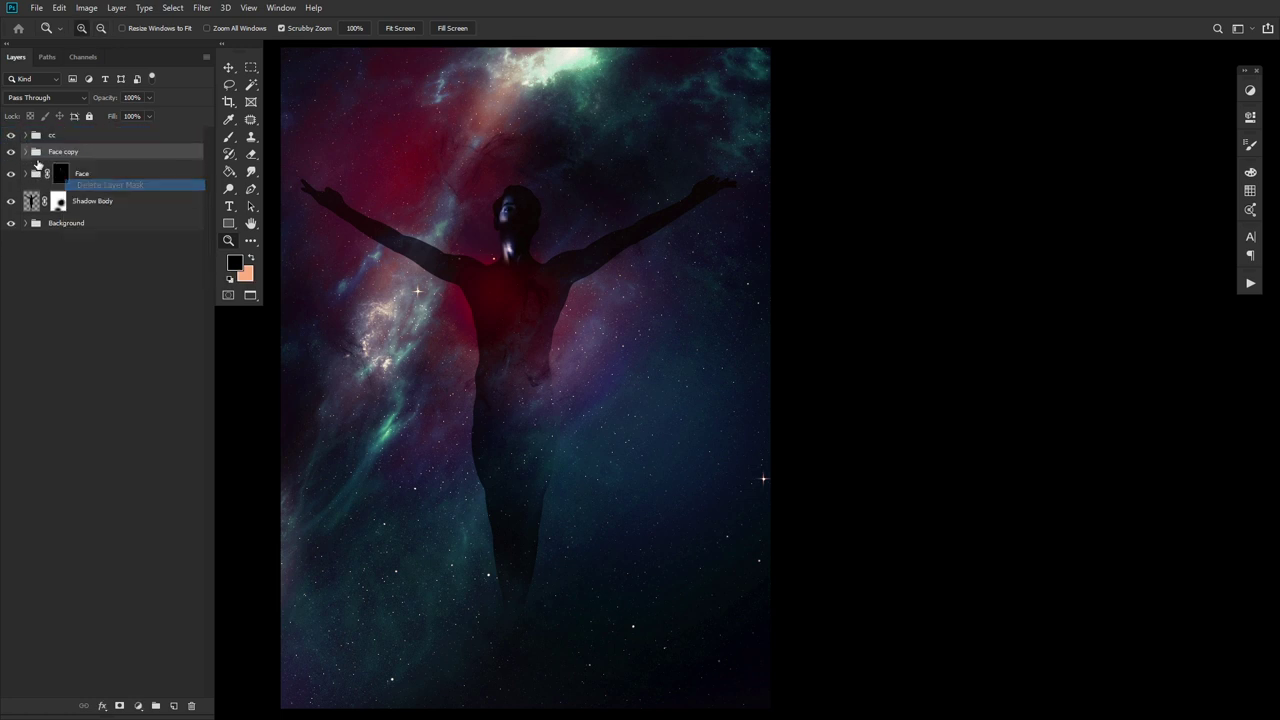
click(26, 152)
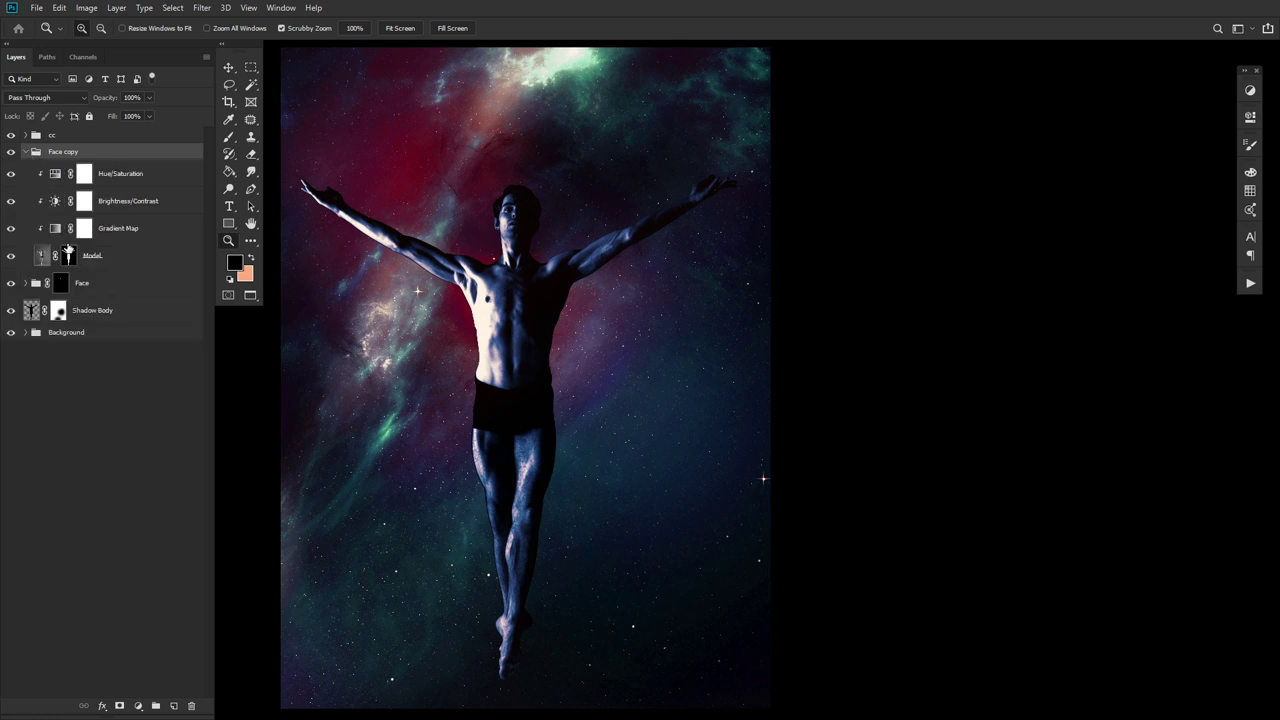
click(120, 705)
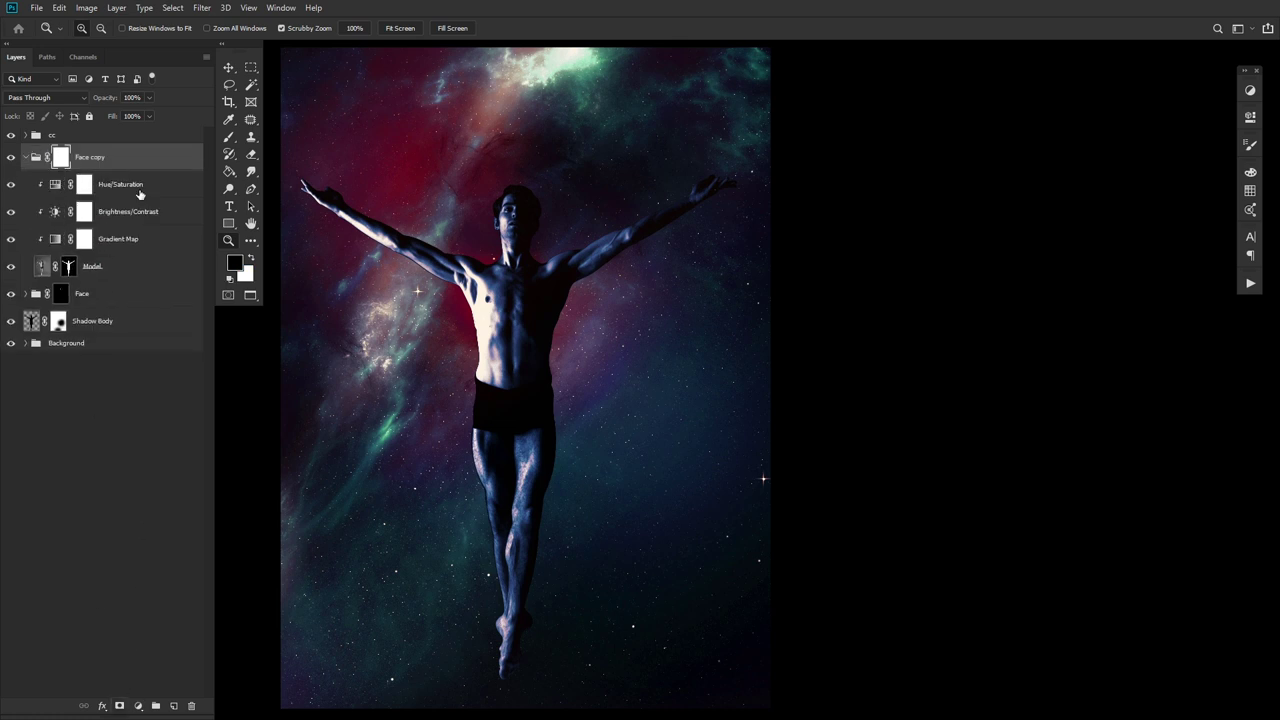
Set the Model layer in the Face copy group to Screen blending and turn off Reverse on its Gradient Map
click(125, 266)
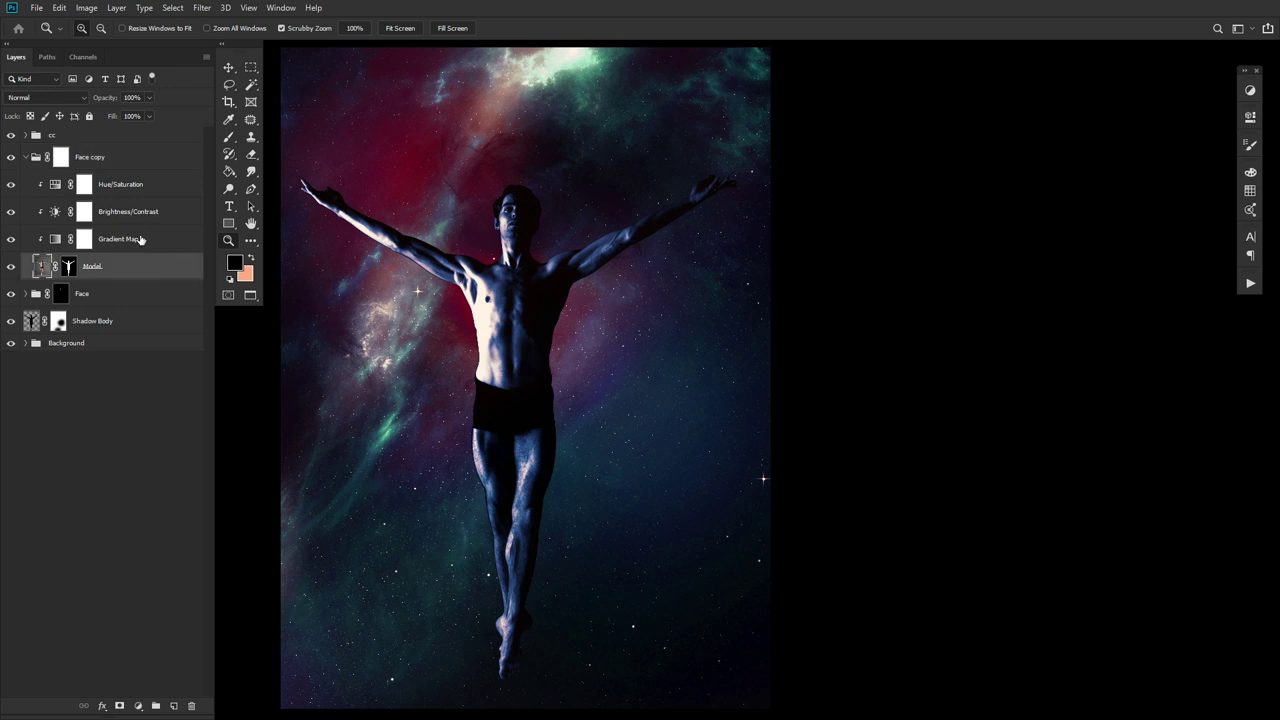
click(57, 99)
click(25, 209)
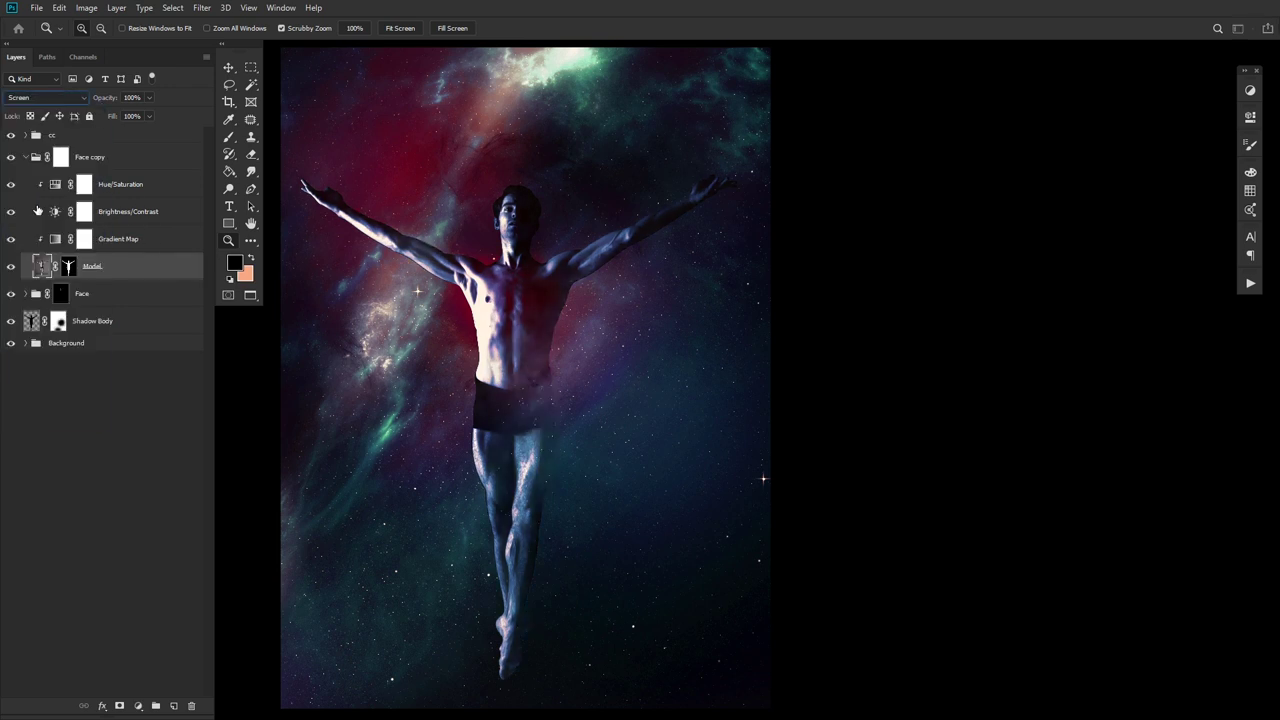
double_click(57, 245)
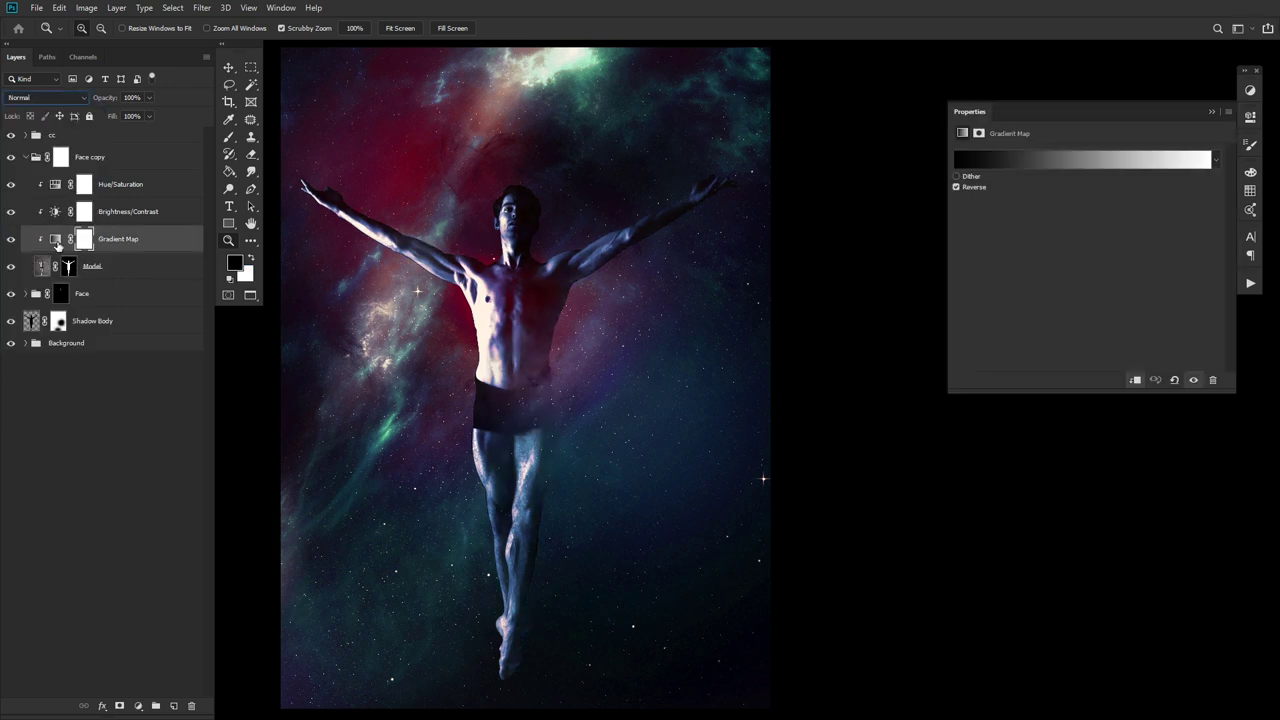
click(975, 192)
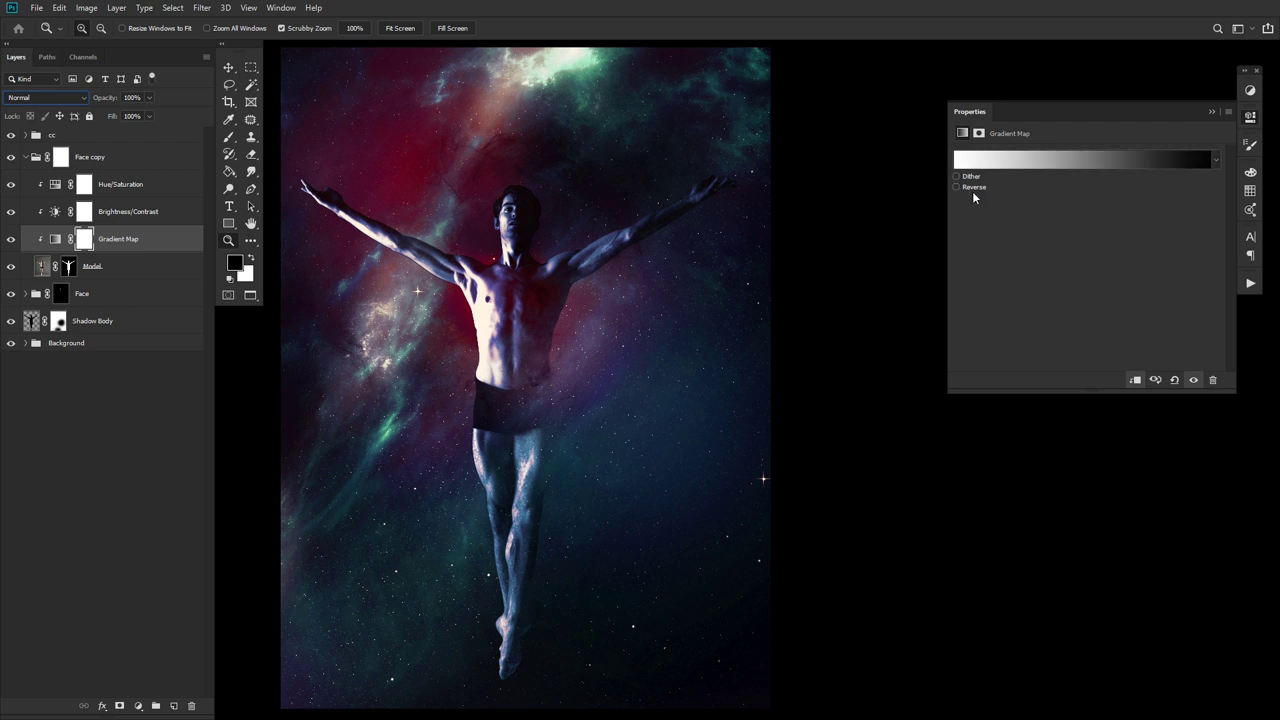
click(1249, 116)
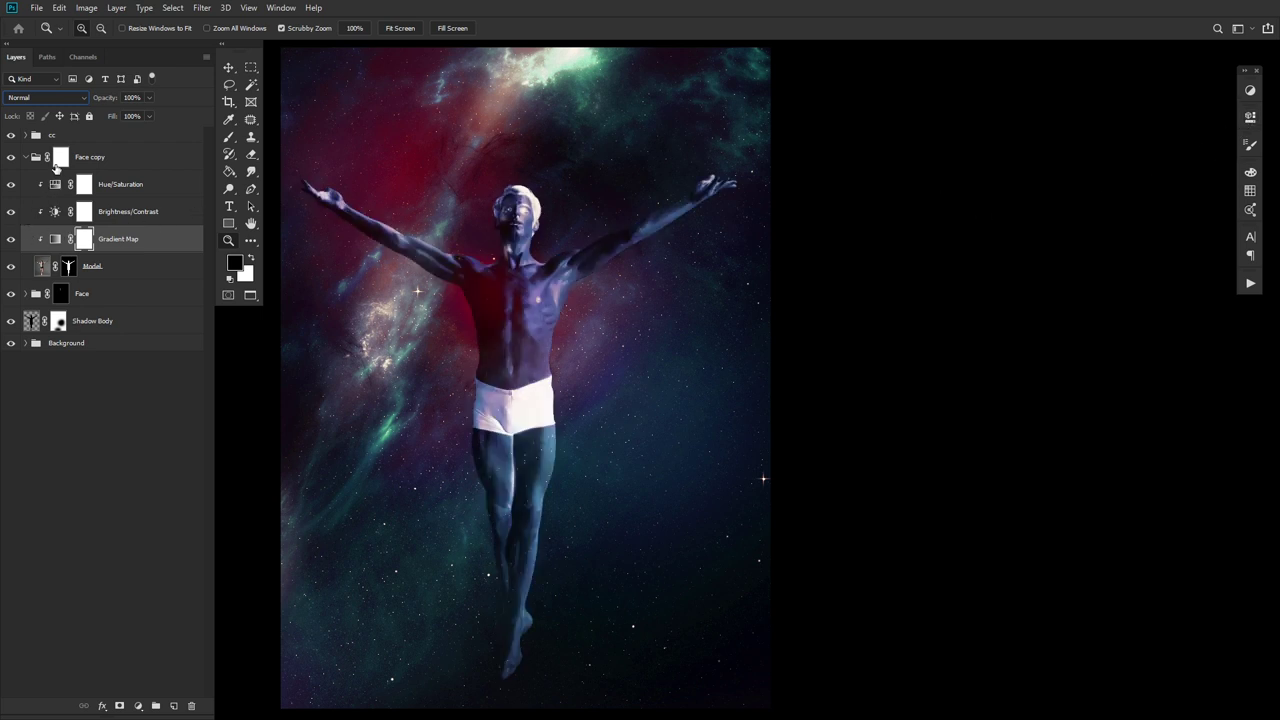
Paint black on the Face copy group's mask to hide the head and the shorts
click(60, 160)
click(229, 137)
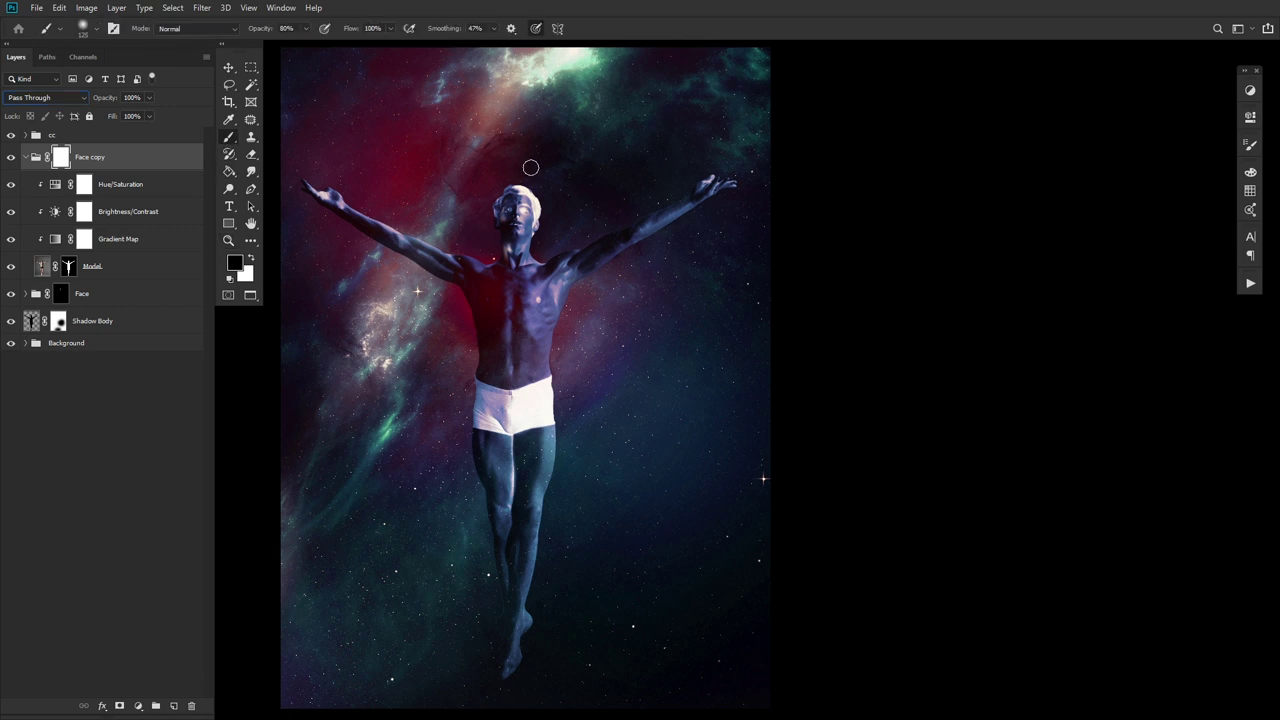
key(bracketright)
key(bracketright)
mouse_move(523, 180)
mouse_down()
mouse_move(563, 182)
mouse_move(509, 178)
mouse_move(553, 198)
mouse_move(537, 193)
mouse_move(523, 224)
mouse_move(523, 238)
mouse_move(551, 224)
mouse_move(538, 239)
mouse_move(555, 180)
mouse_up()
key(bracketright)
drag(440, 405, 590, 412)
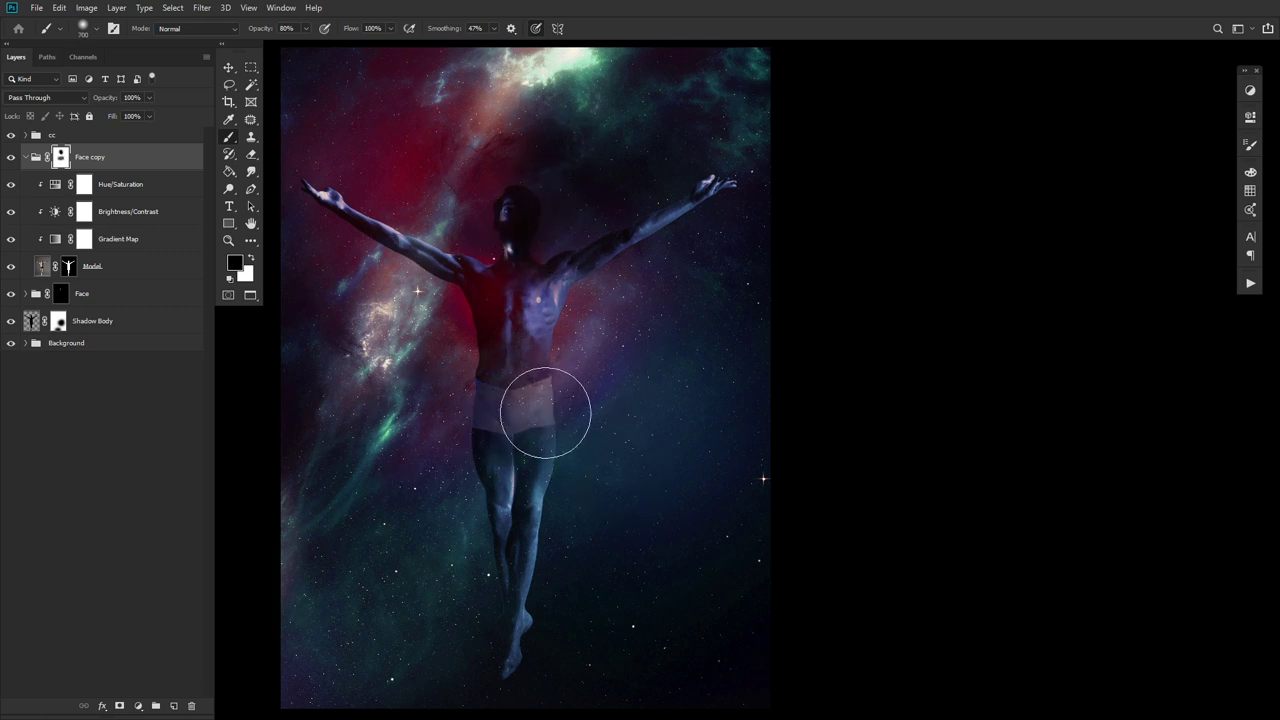
Refine the Light group's mask around the lower torso and raised arm with a 500 px soft black brush
key(bracketleft)
key(bracketleft)
key(bracketleft)
key(bracketleft)
key(bracketleft)
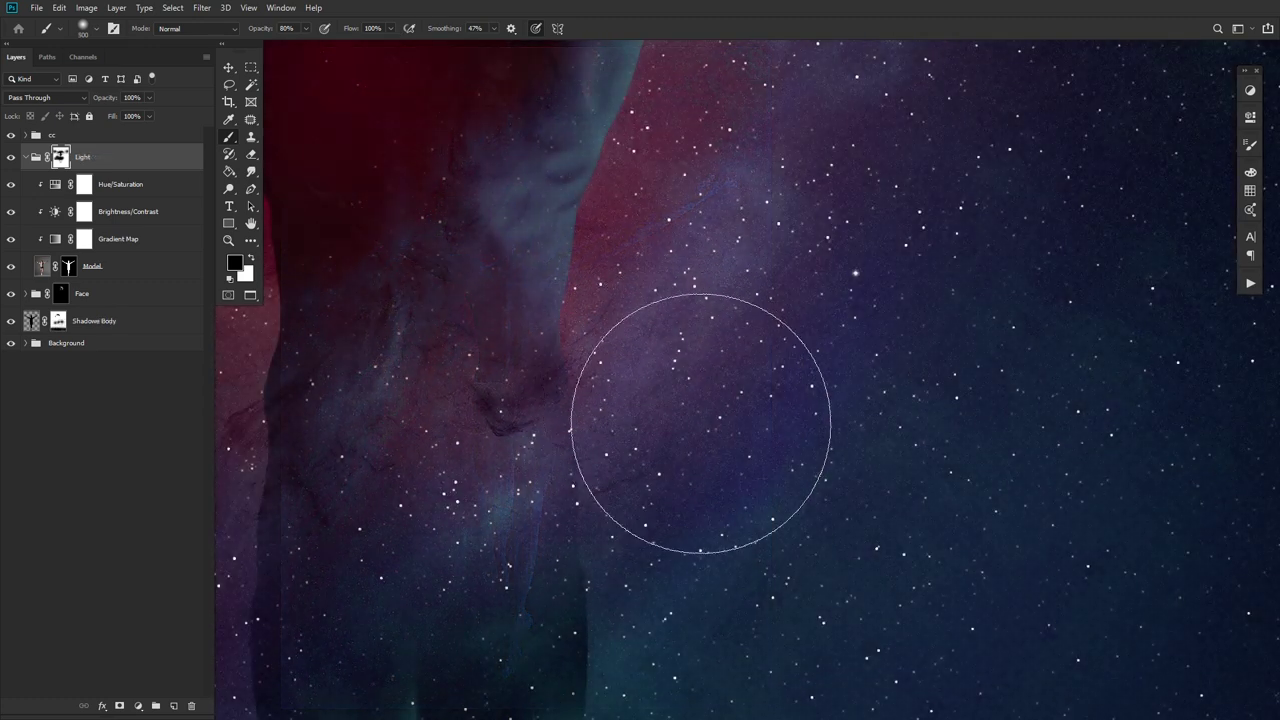
drag(646, 486, 863, 318)
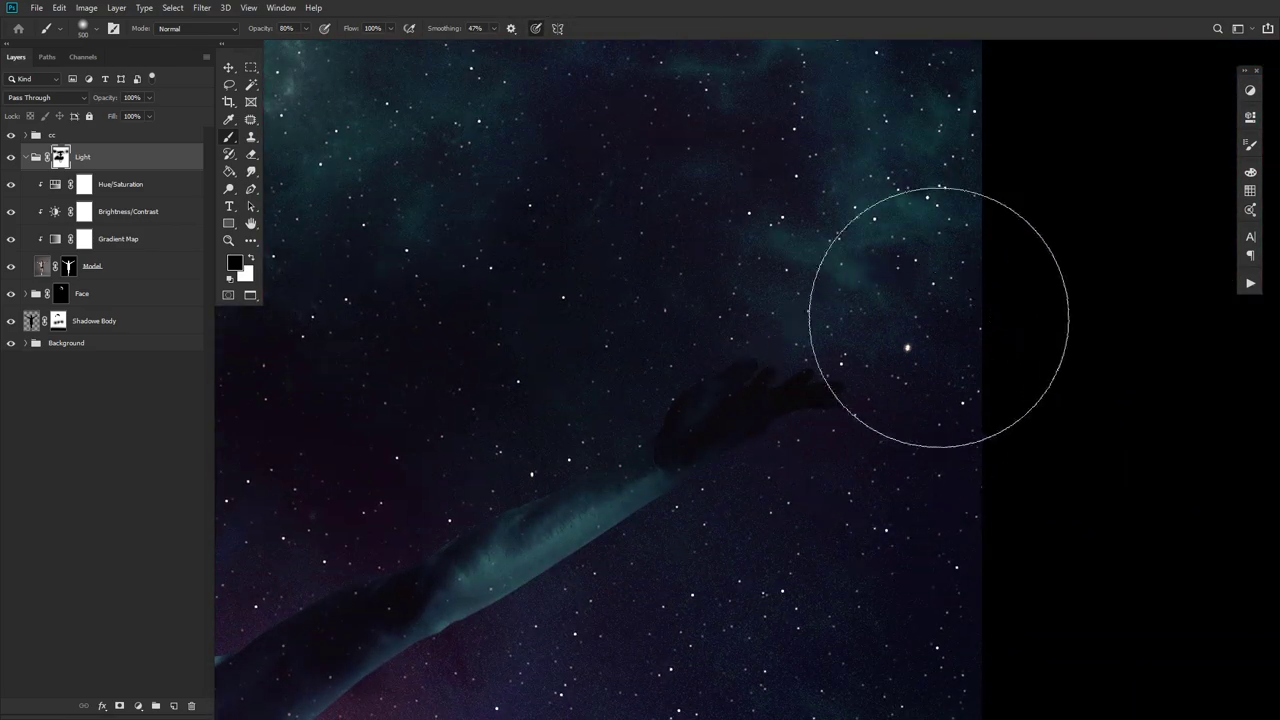
drag(820, 447, 906, 191)
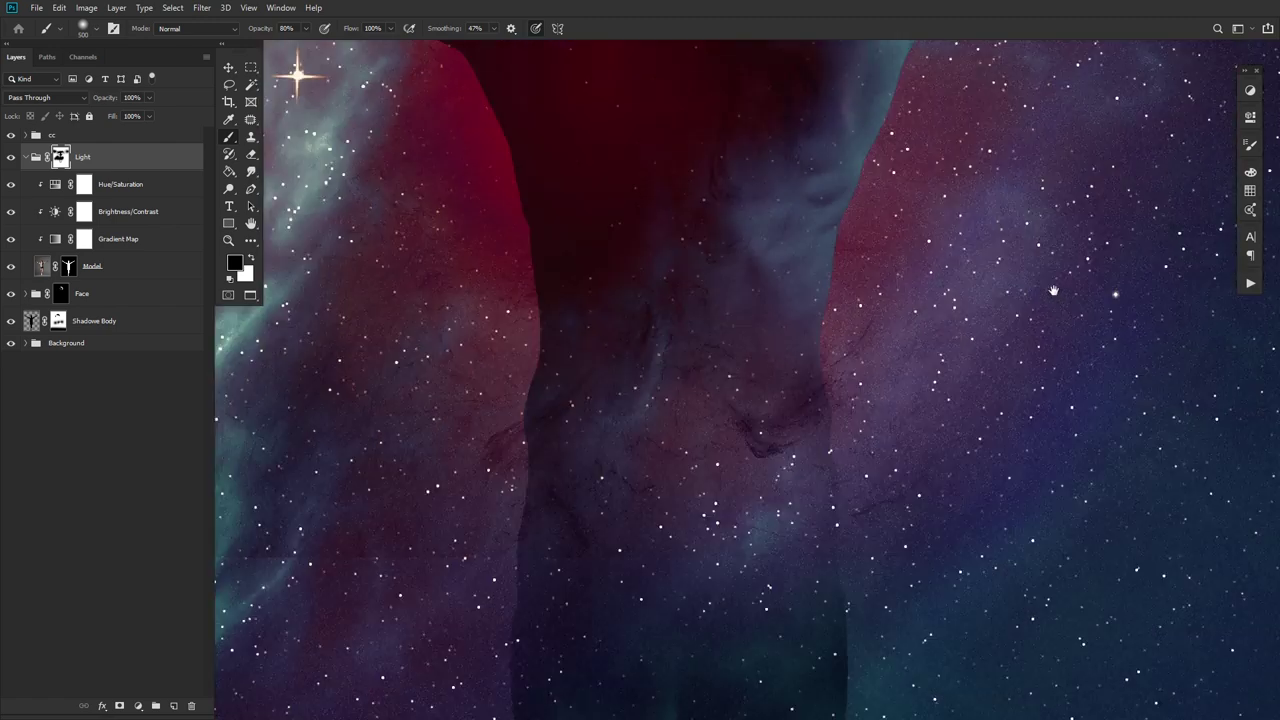
drag(1054, 291, 786, 233)
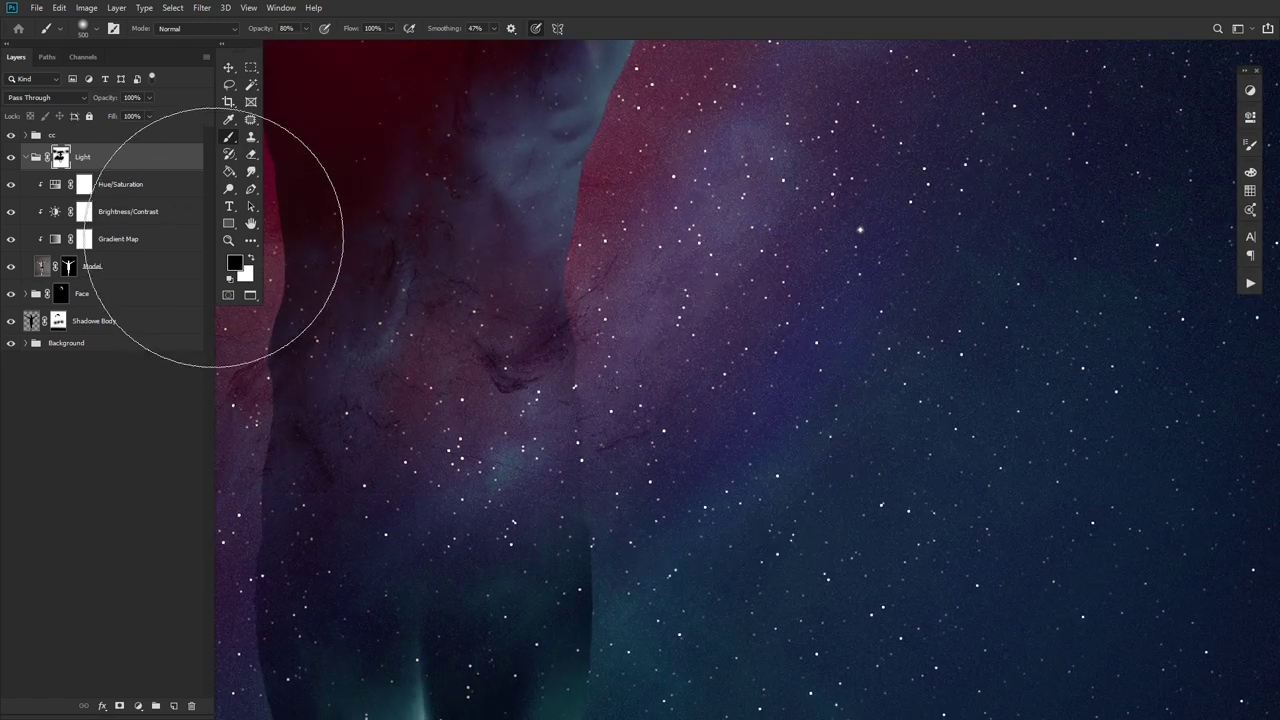
click(228, 240)
alt+click(561, 360)
alt+click(561, 361)
alt+click(561, 361)
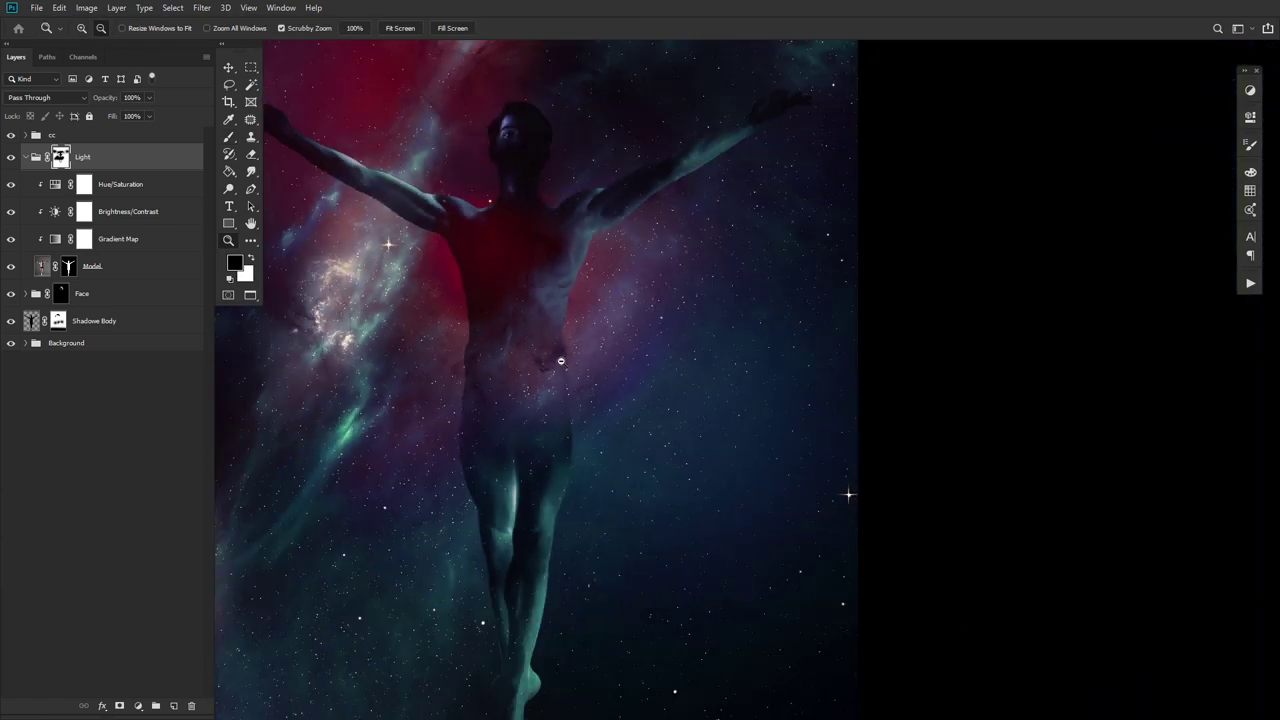
alt+click(562, 362)
mouse_move(545, 374)
mouse_down()
mouse_move(558, 402)
mouse_move(548, 385)
mouse_up()
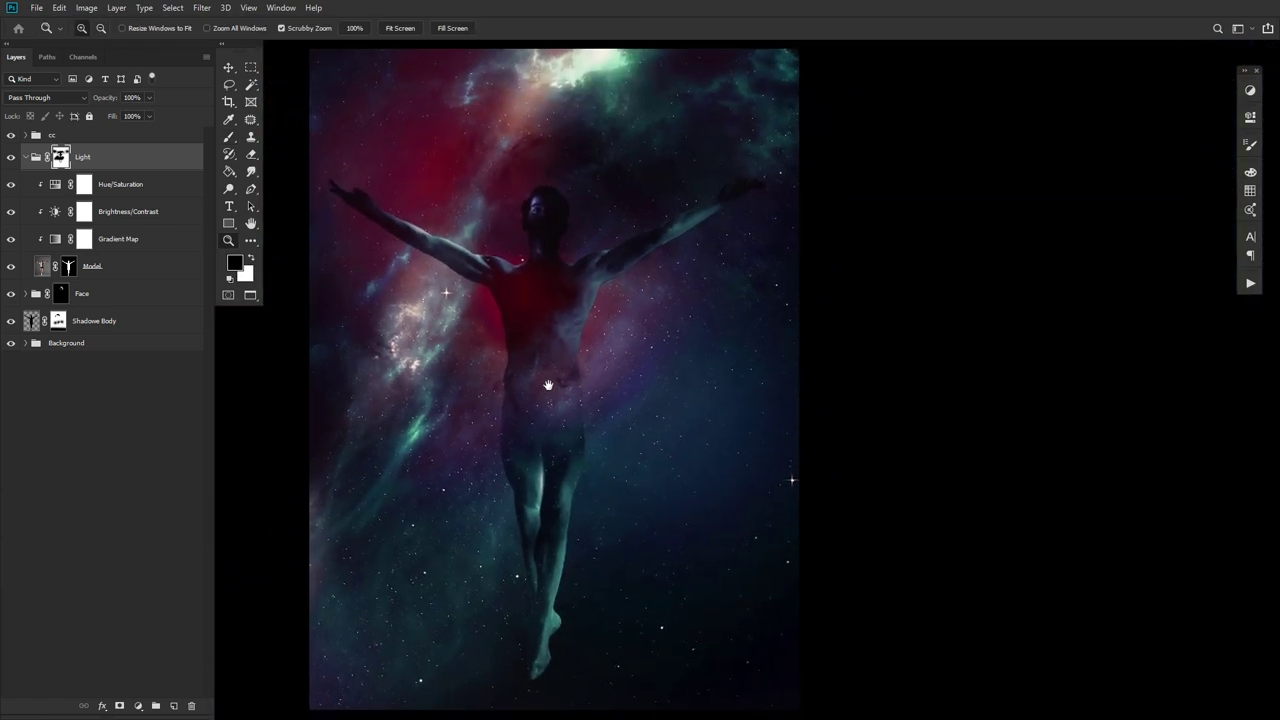
click(229, 137)
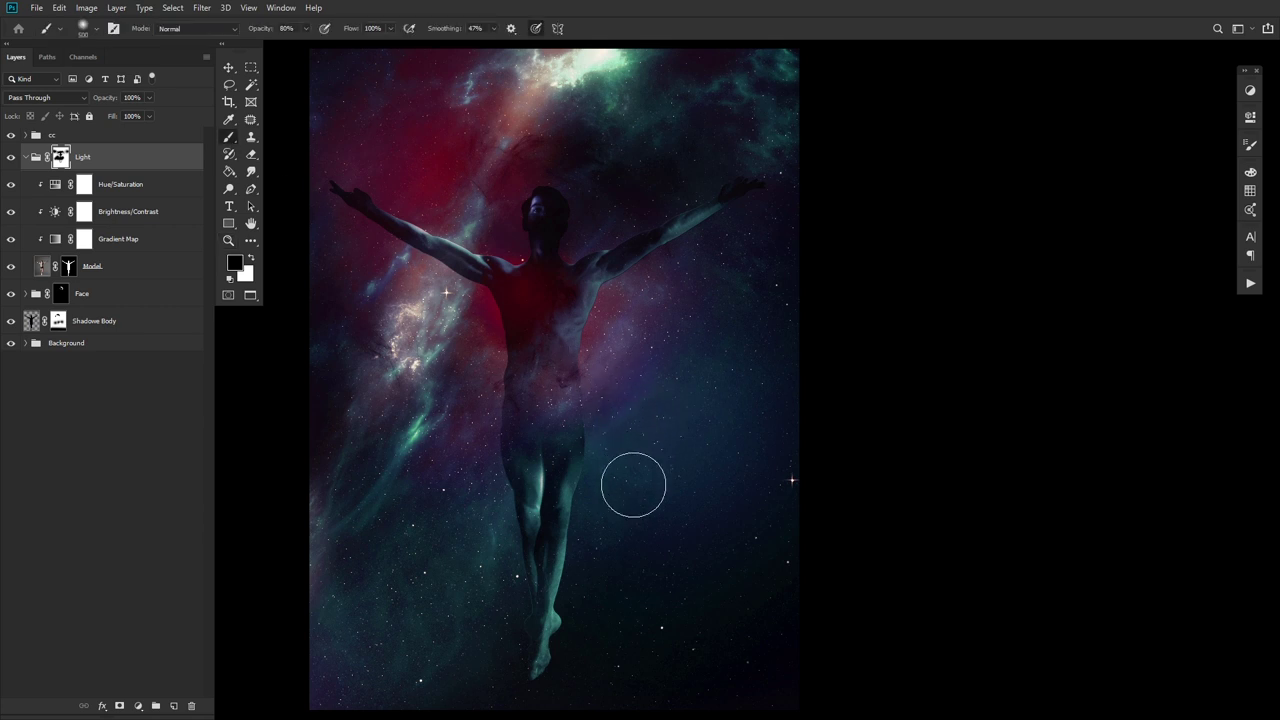
Create a Textures group above the Light group and mask it to the Shadow Body silhouette
click(25, 158)
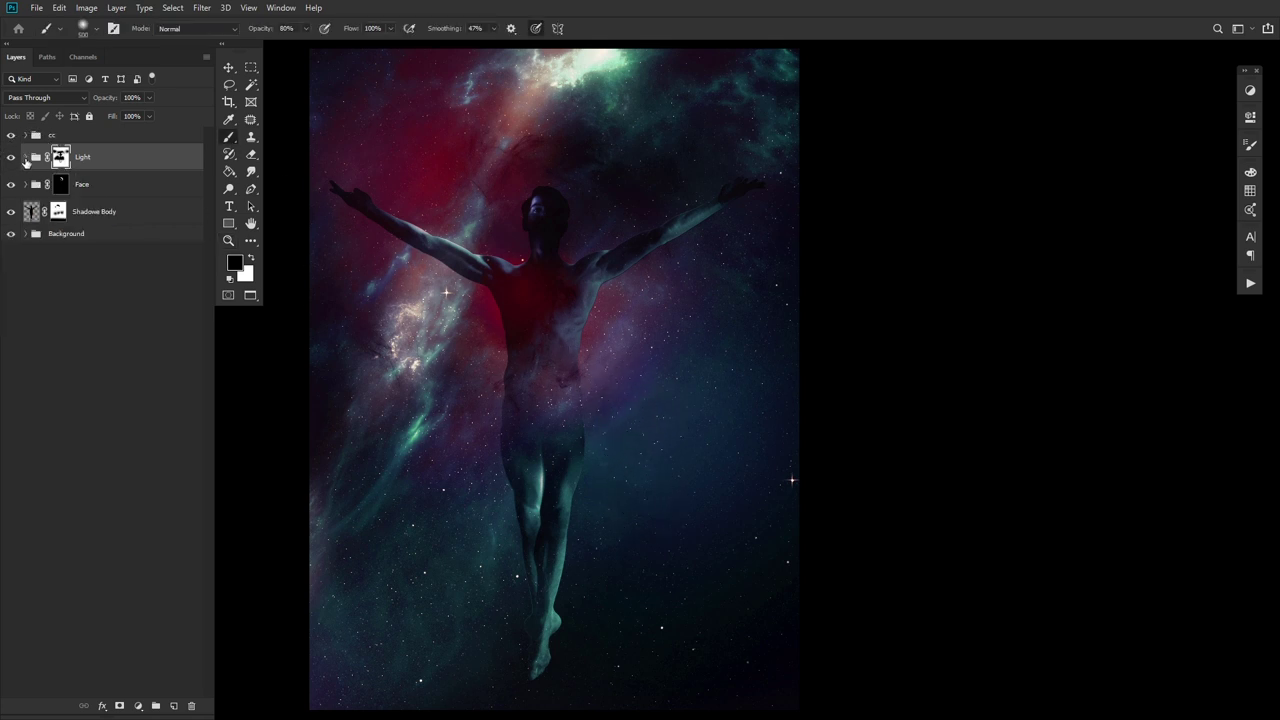
click(156, 705)
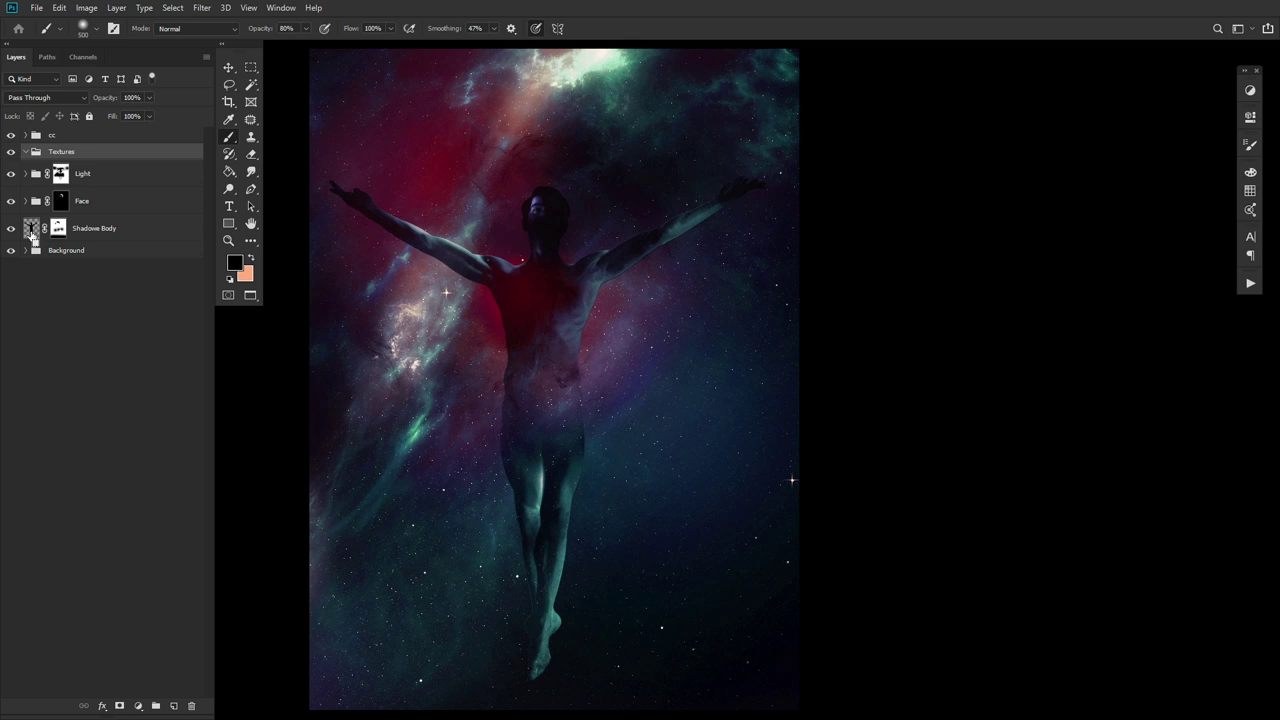
ctrl+click(31, 228)
click(120, 706)
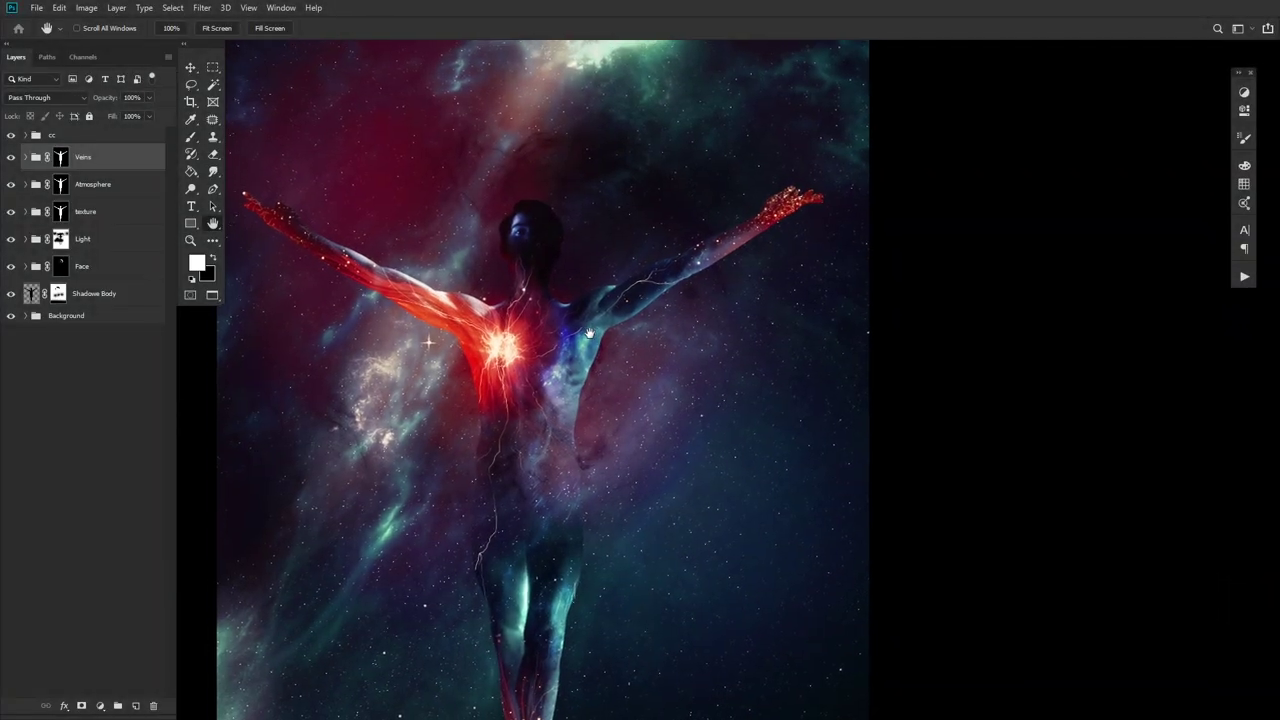
Group the layers from Veins down to Shadow Body into one group named Subject
click(25, 157)
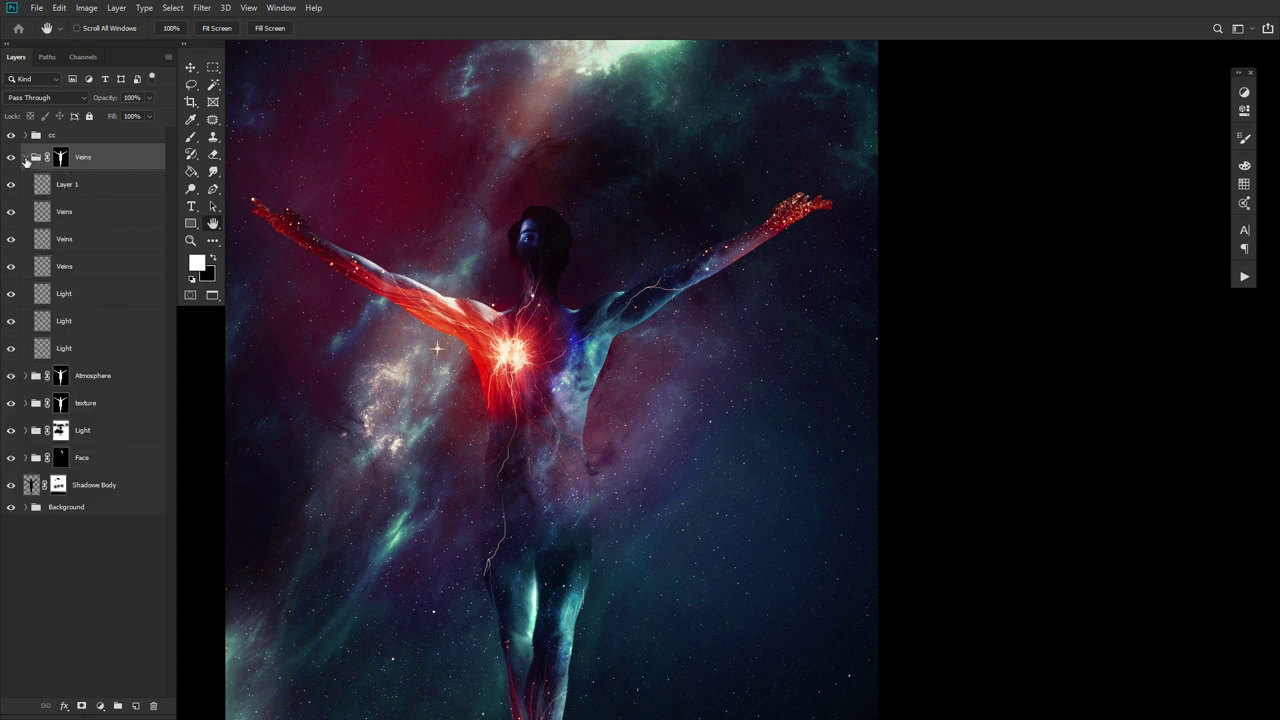
click(25, 157)
click(24, 184)
click(24, 184)
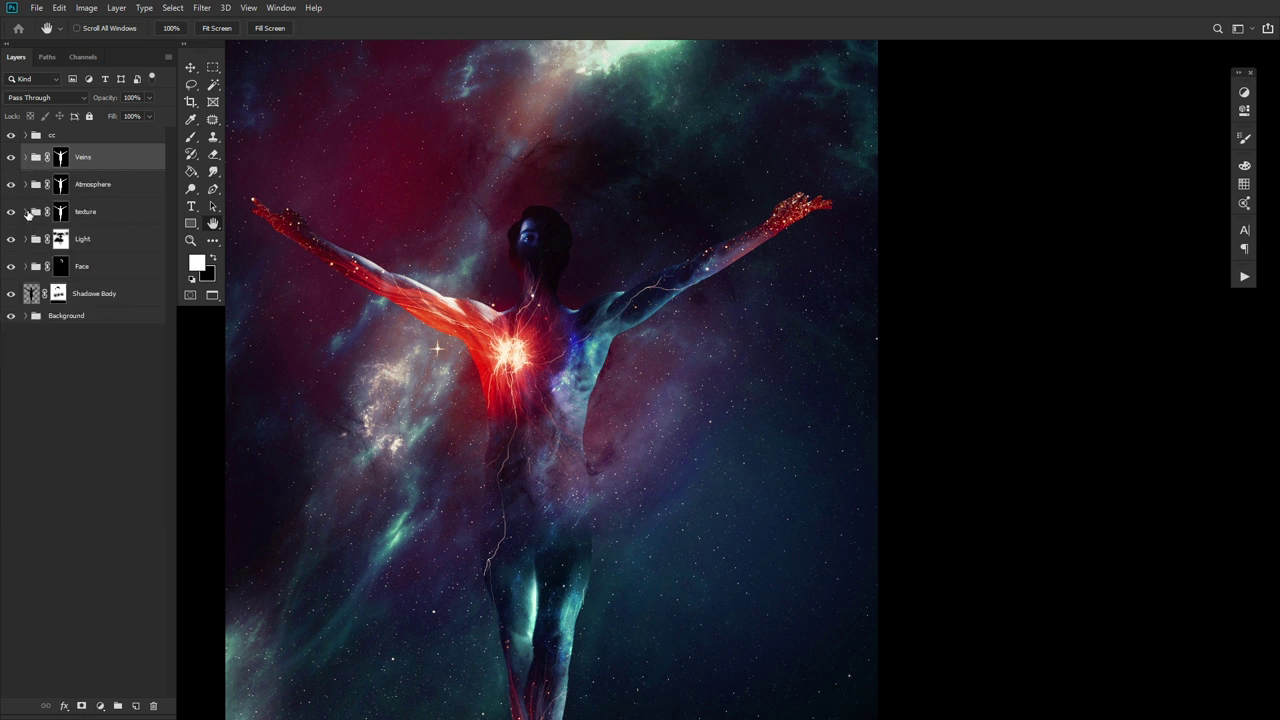
click(24, 184)
click(24, 184)
shift+click(113, 296)
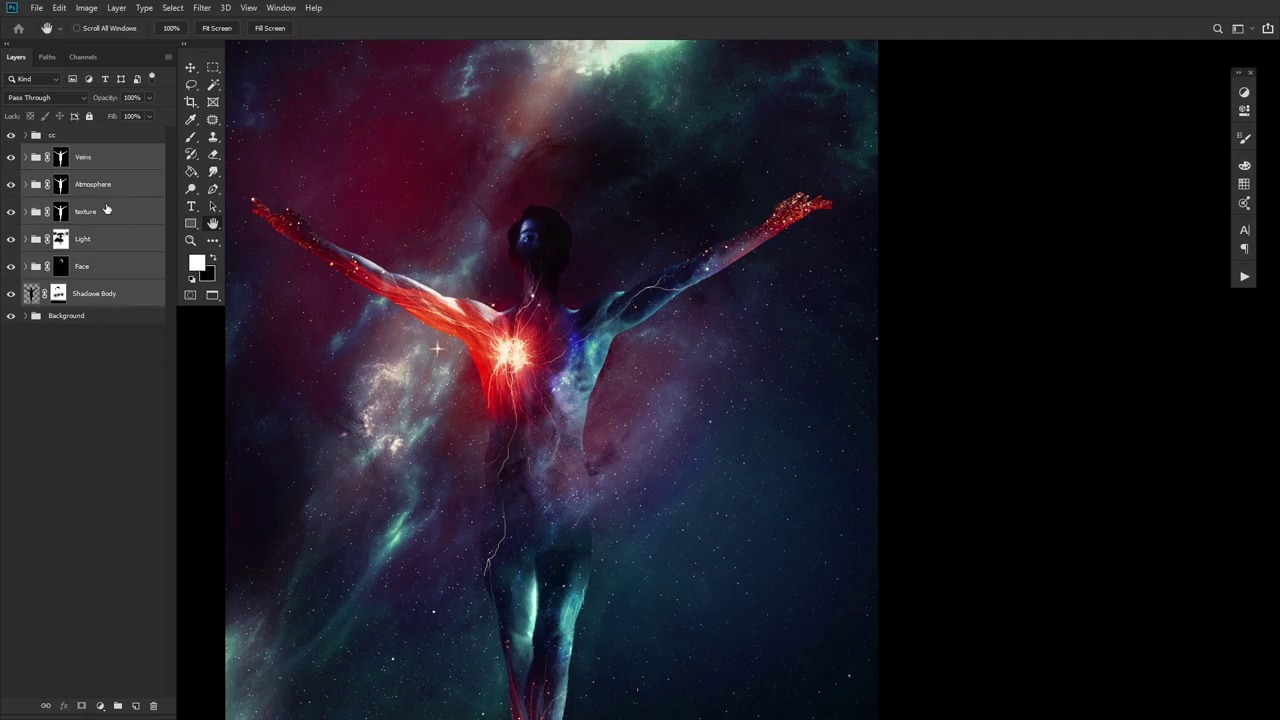
key(ctrl+g)
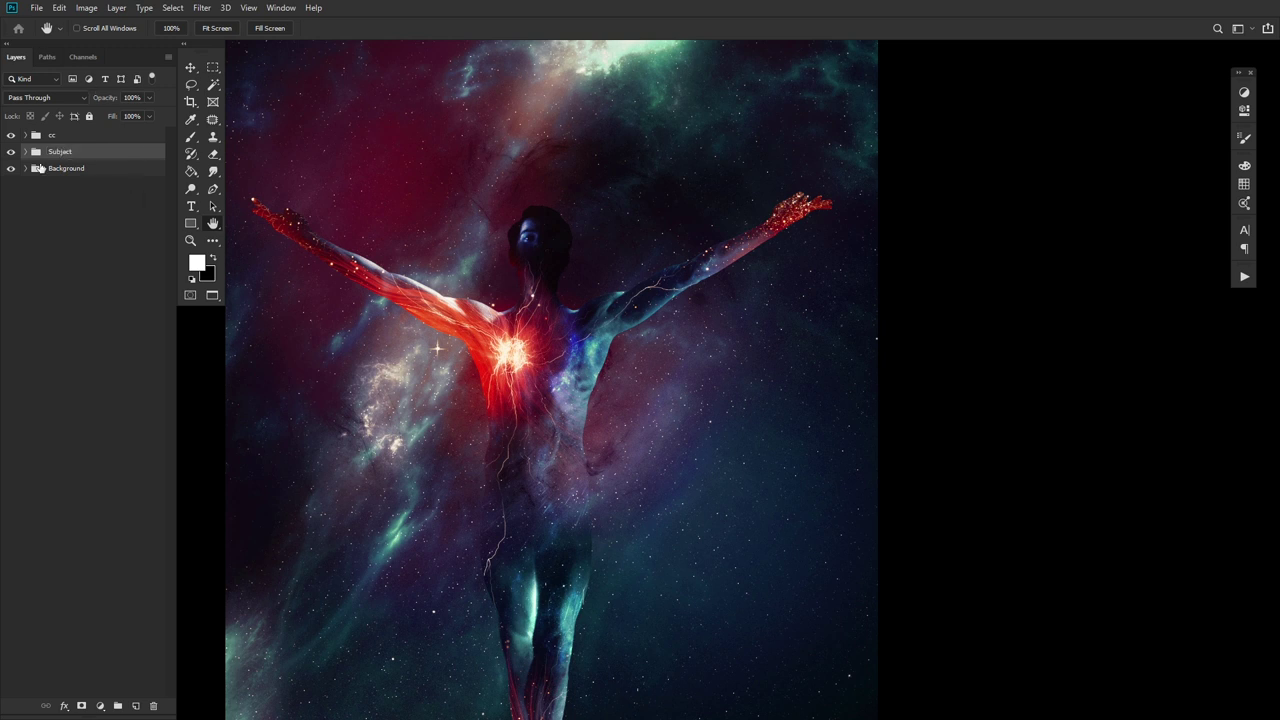
click(11, 152)
click(11, 152)
Add a new empty layer between the Subject and Background groups and set its blending mode to Soft Light
drag(562, 314, 575, 331)
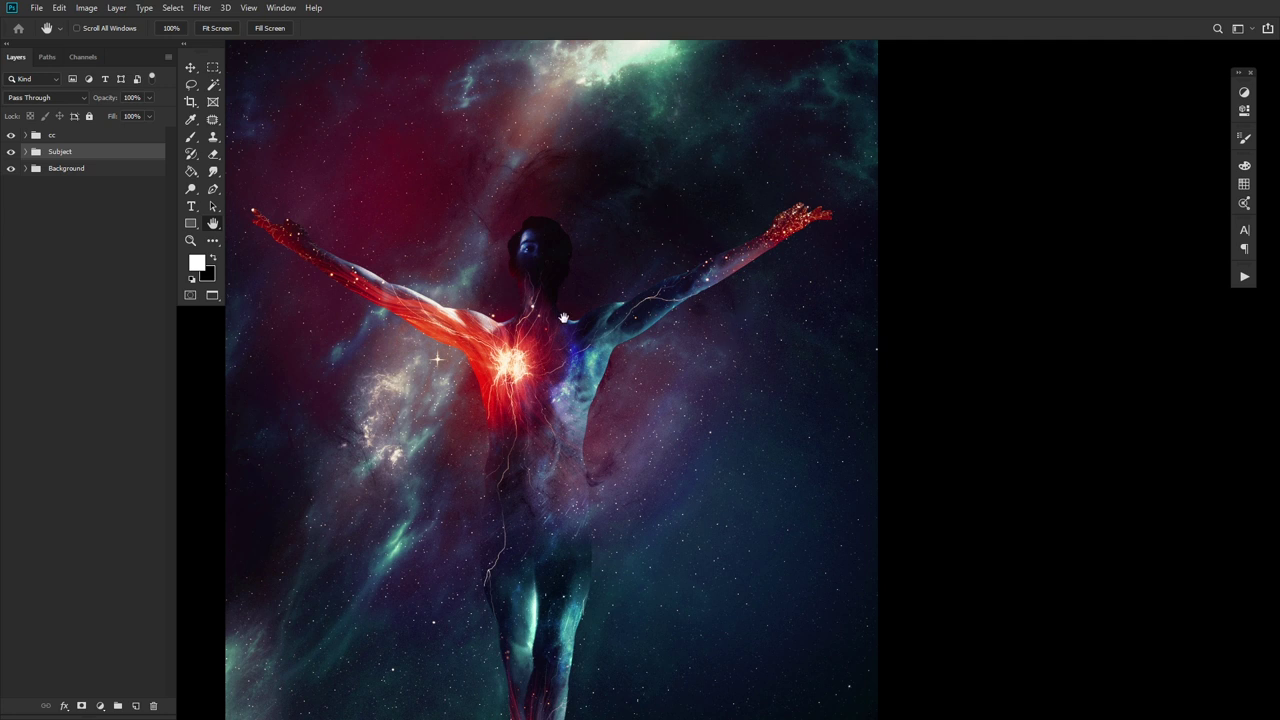
click(194, 241)
click(617, 284)
click(368, 190)
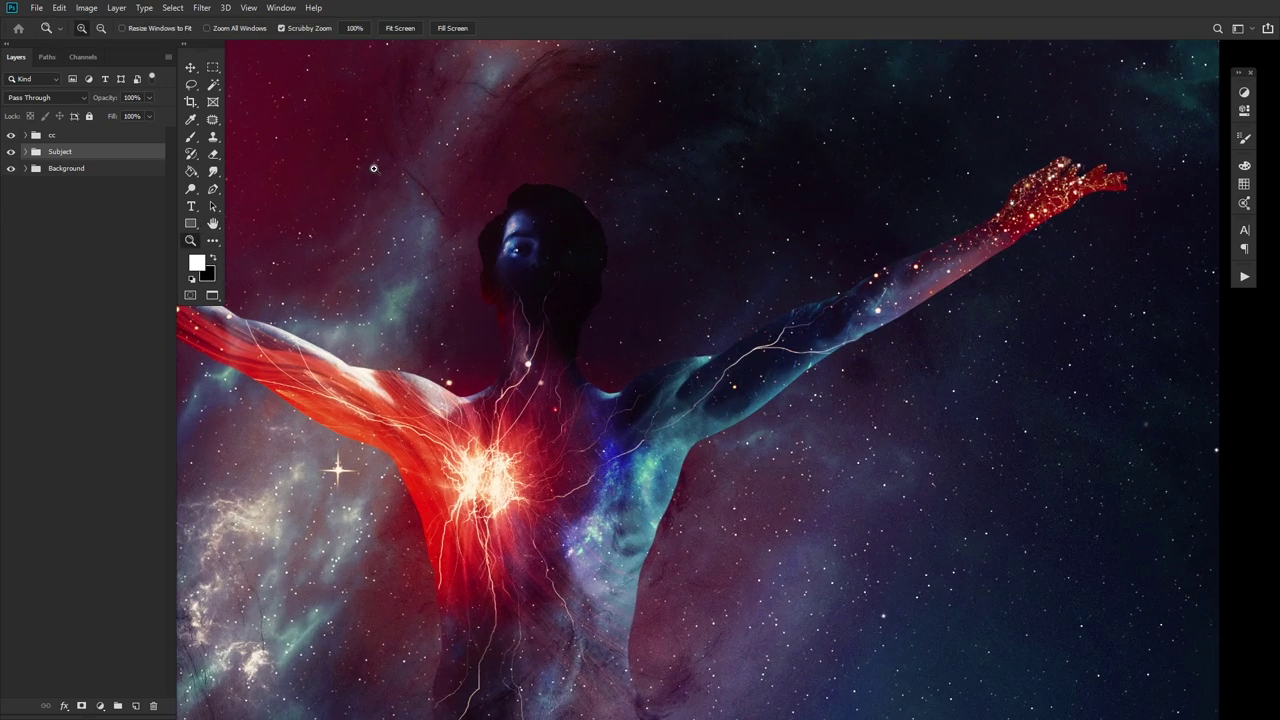
click(138, 706)
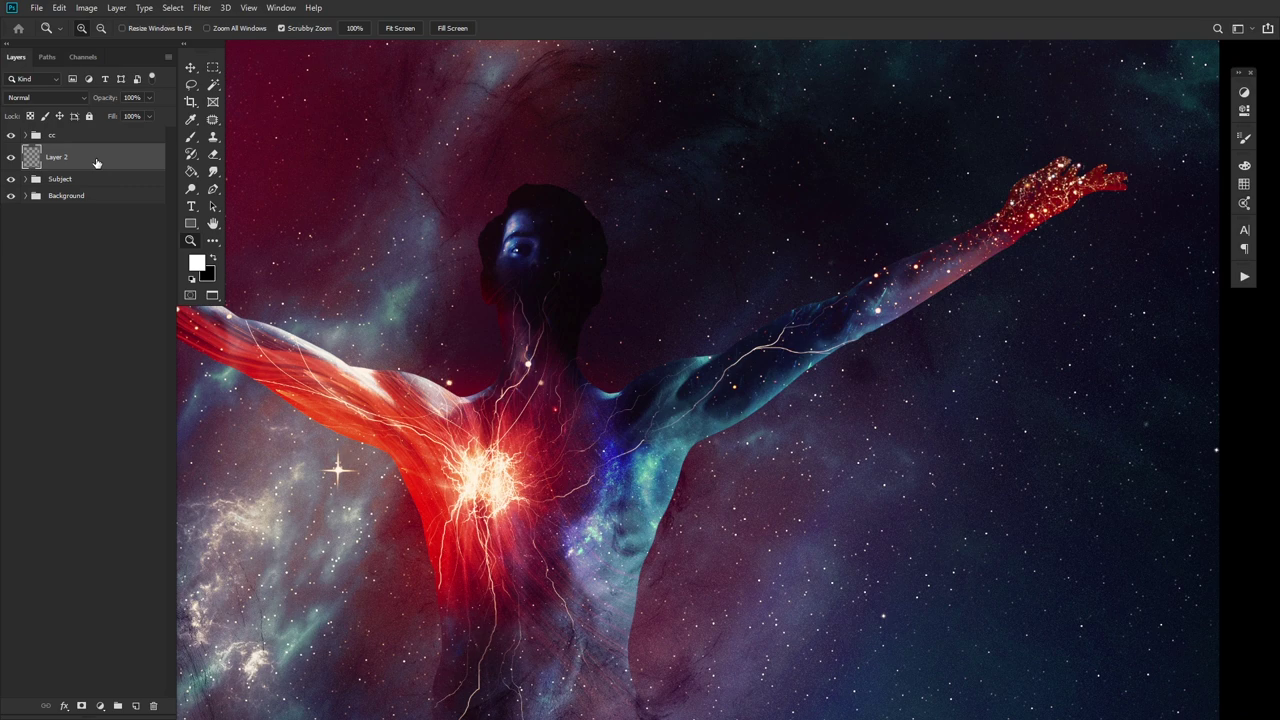
drag(96, 162, 98, 192)
click(55, 99)
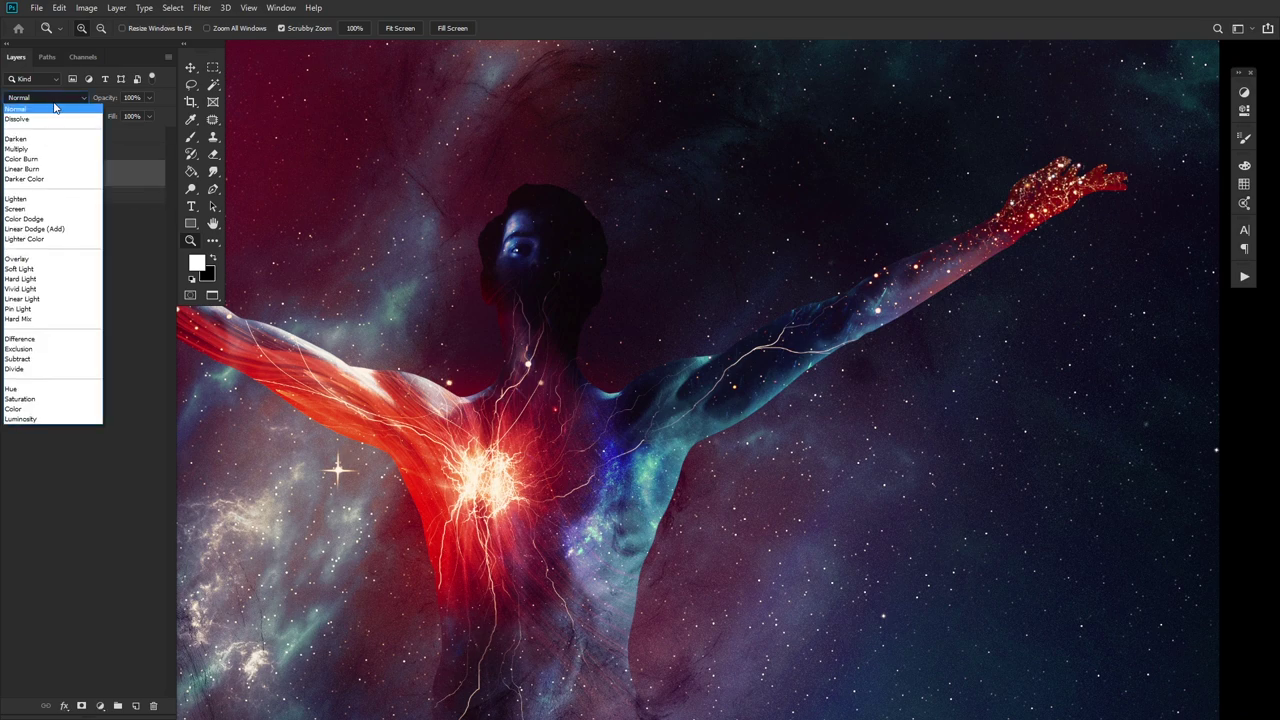
click(40, 269)
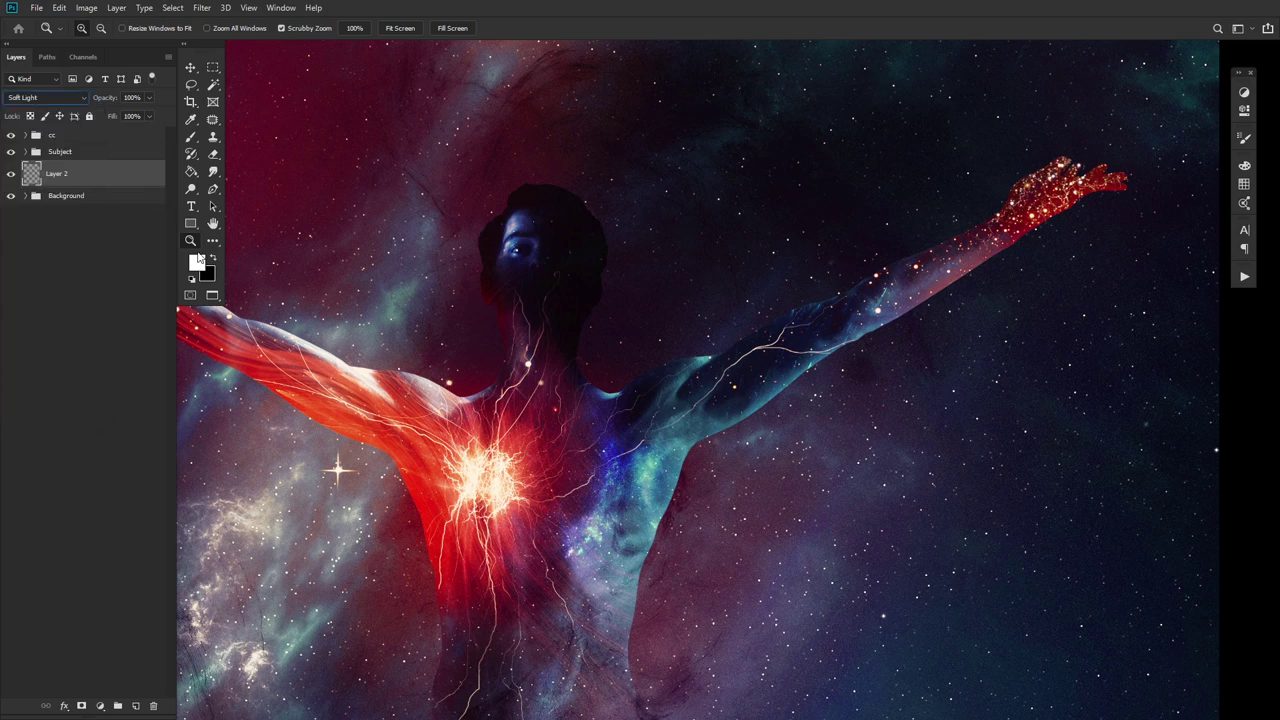
Paint black around the head and neck on the new Soft Light layer with a large soft brush at 15% flow
click(191, 137)
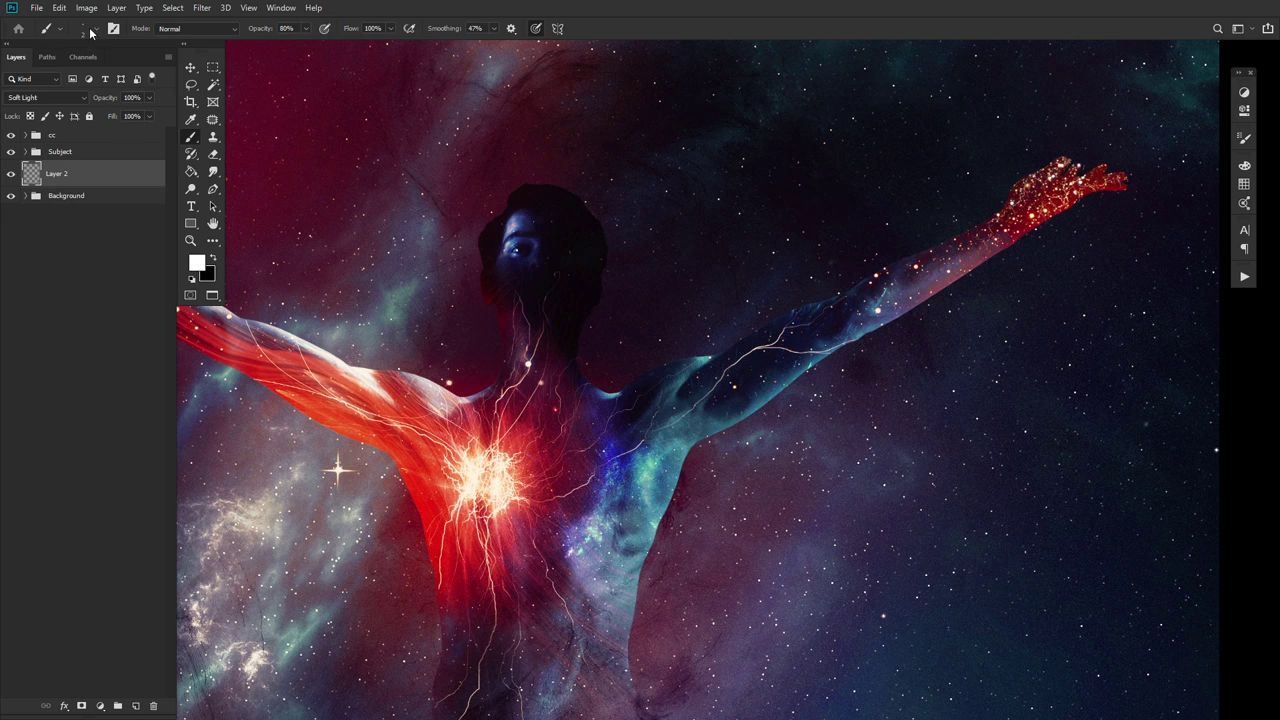
click(90, 30)
double_click(253, 203)
key(bracketright)
key(bracketright)
click(212, 258)
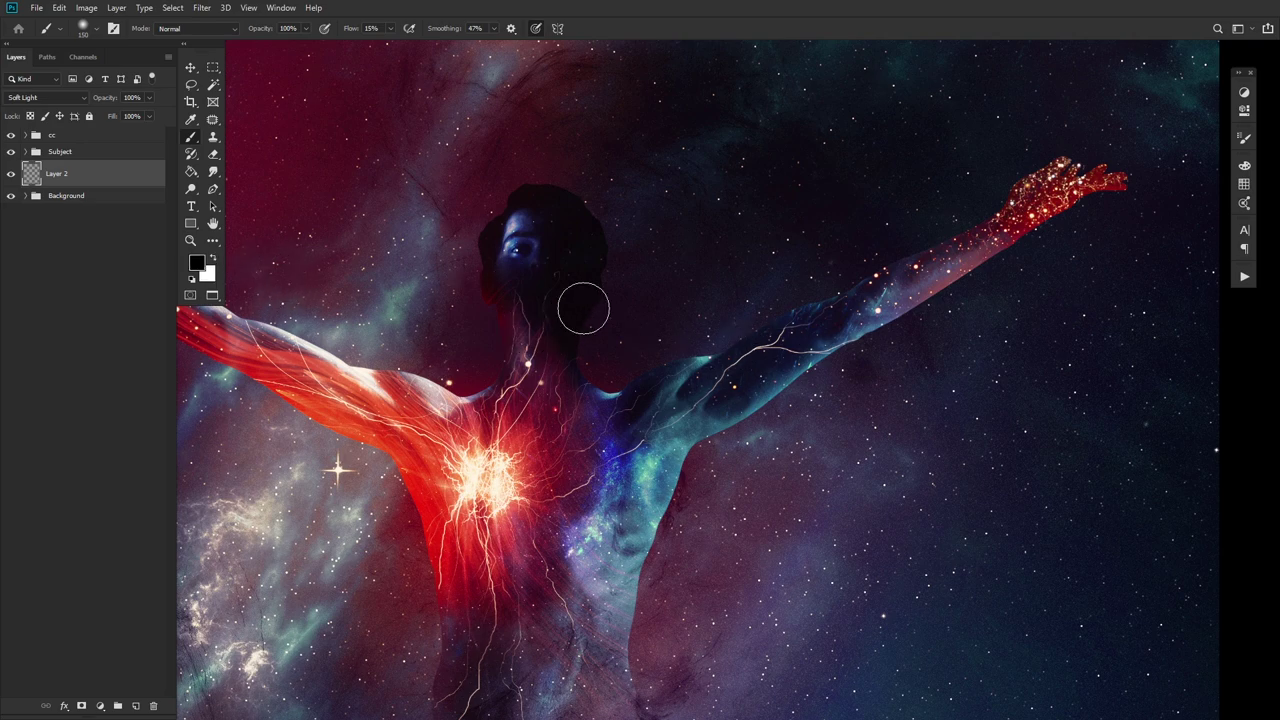
key(bracketright)
key(bracketright)
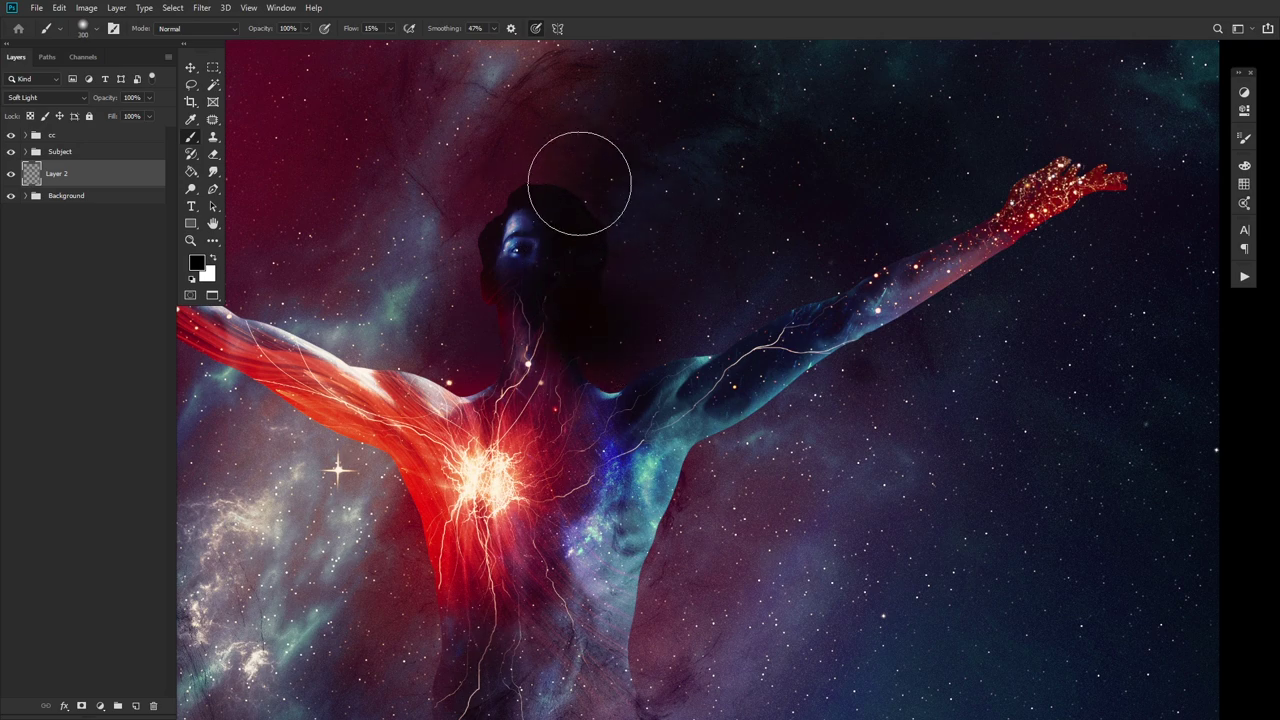
mouse_move(580, 184)
mouse_down()
mouse_move(502, 206)
mouse_move(571, 181)
mouse_move(511, 287)
mouse_move(519, 343)
mouse_move(594, 293)
mouse_move(558, 348)
mouse_move(605, 352)
mouse_up()
key(bracketleft)
mouse_move(528, 179)
mouse_down()
mouse_move(449, 203)
mouse_move(656, 166)
mouse_move(436, 225)
mouse_move(605, 266)
mouse_up()
key(bracketleft)
key(bracketleft)
key(bracketleft)
key(bracketleft)
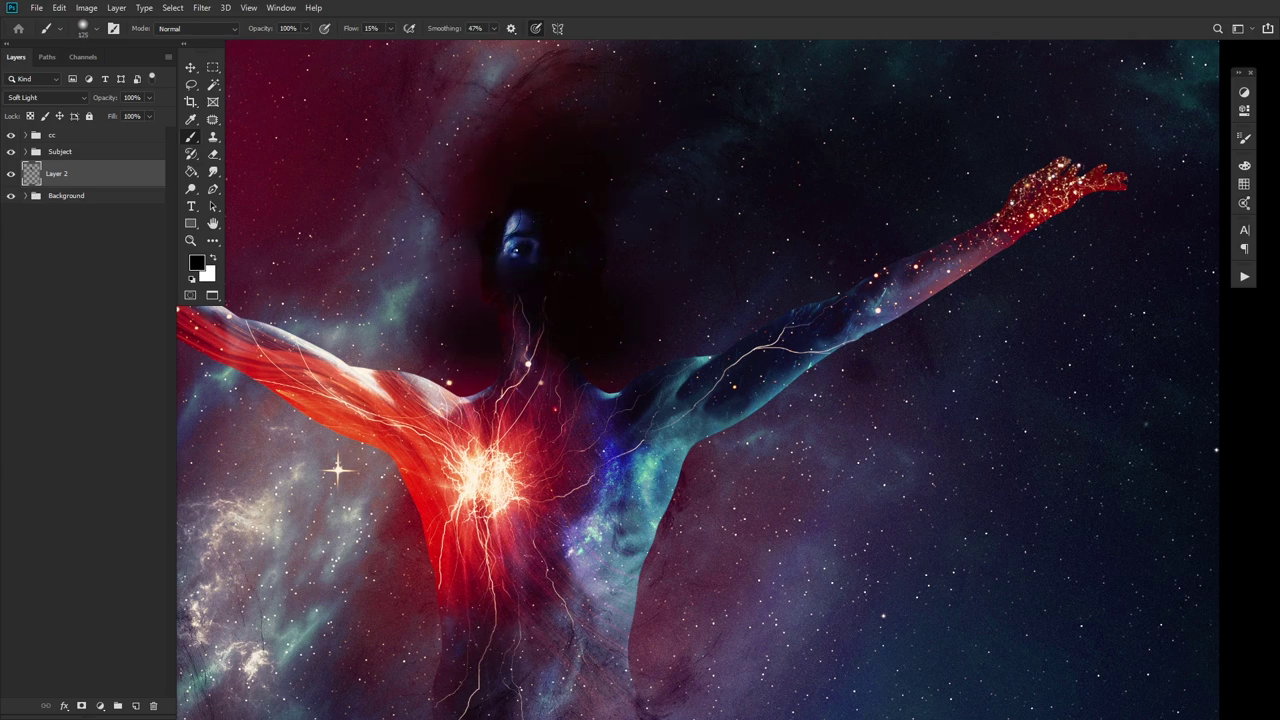
key(bracketright)
key(bracketright)
key(bracketright)
key(bracketright)
click(455, 247)
Brighten the nebula beside the head with soft white brush strokes at 15% flow on the Soft Light layer
key(bracketleft)
key(bracketleft)
key(bracketleft)
key(bracketleft)
key(bracketleft)
key(bracketleft)
key(bracketleft)
key(bracketleft)
key(bracketleft)
key(bracketleft)
key(bracketleft)
key(bracketleft)
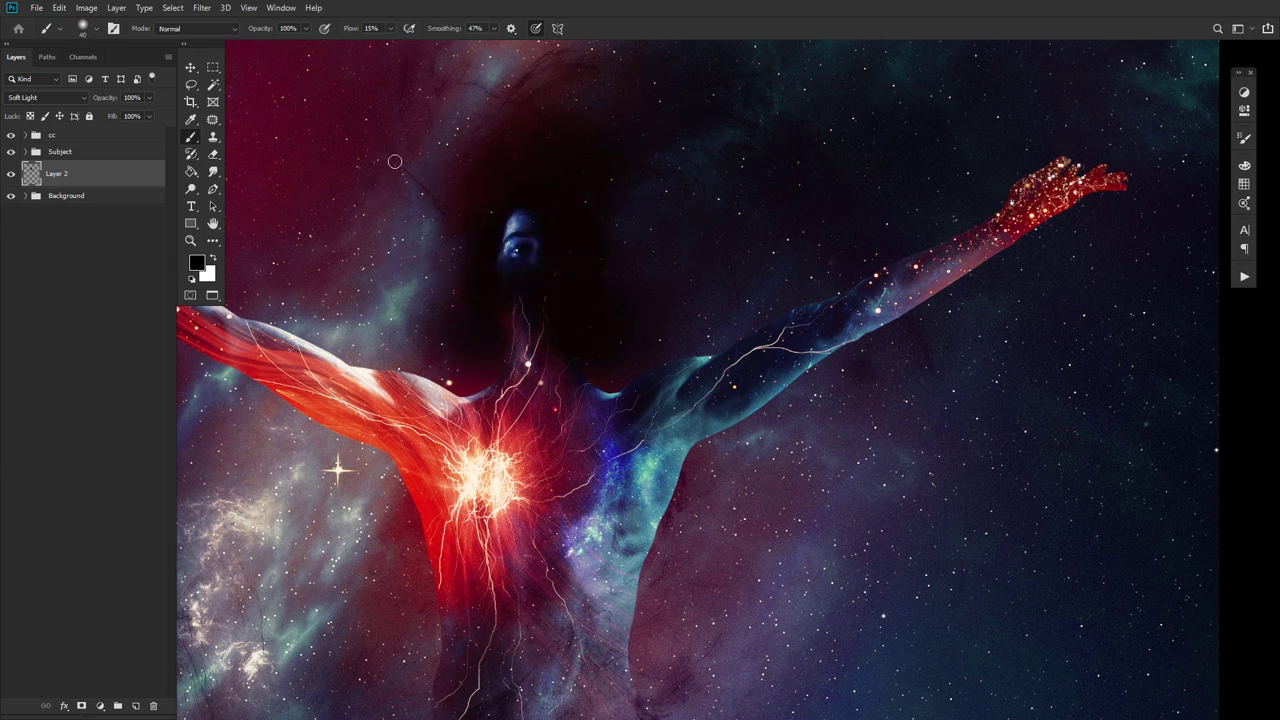
drag(503, 277, 582, 434)
key(x)
drag(545, 343, 545, 429)
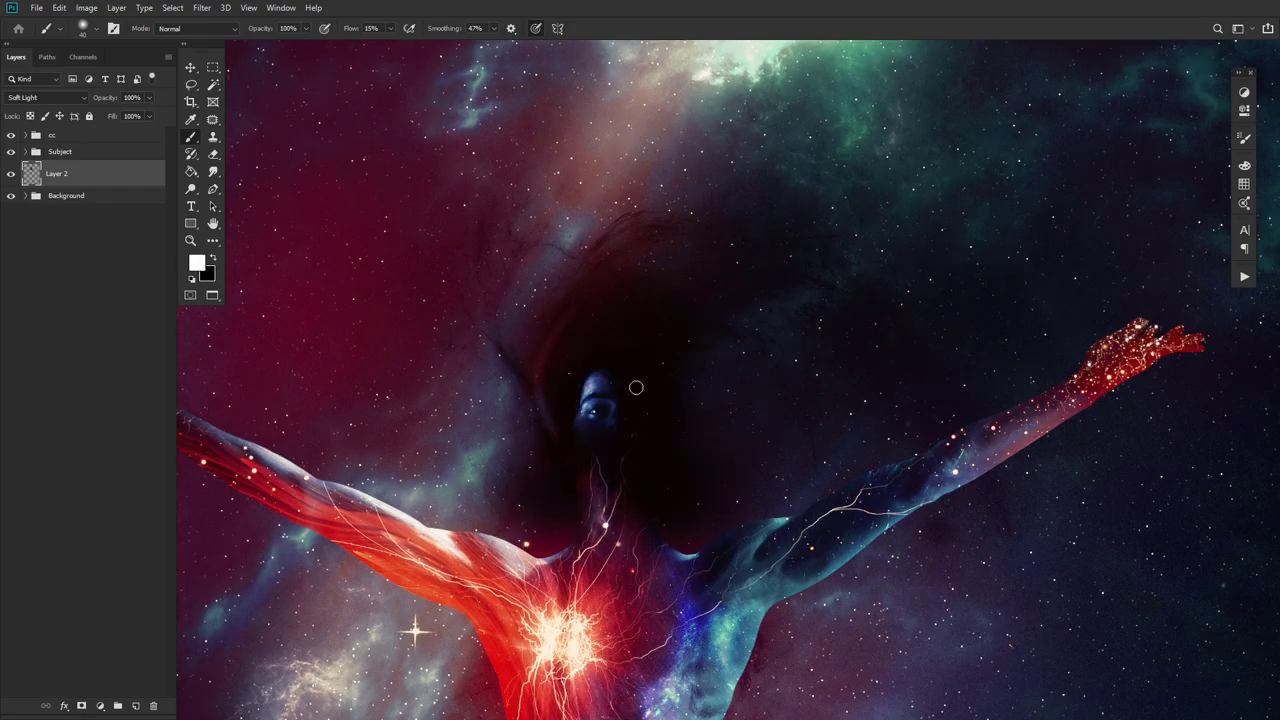
key(ctrl+z)
mouse_move(500, 474)
mouse_down()
mouse_move(573, 398)
mouse_move(571, 416)
mouse_up()
key(bracketright)
key(bracketright)
key(bracketright)
key(bracketright)
key(bracketright)
key(bracketright)
key(bracketright)
key(bracketright)
key(bracketright)
key(bracketright)
key(bracketright)
key(bracketright)
key(bracketright)
key(bracketright)
key(bracketright)
key(bracketright)
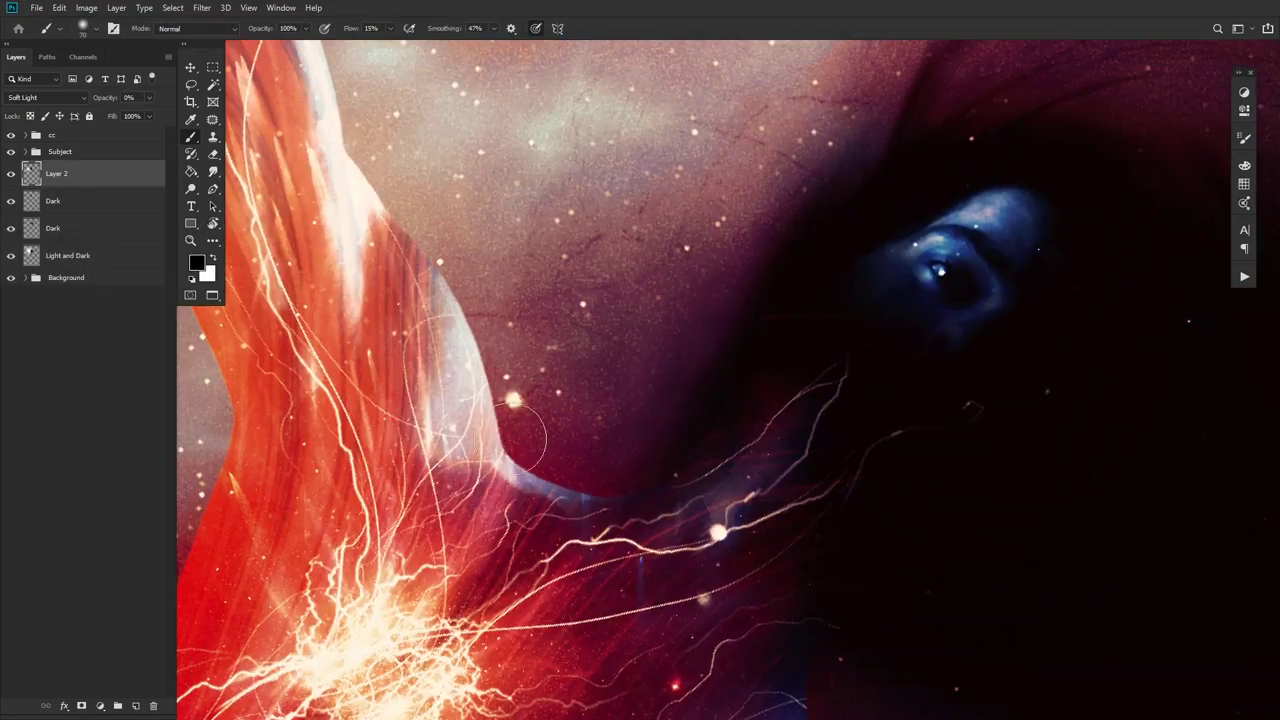
Retouch the shading around the hair on the Light and Dark layer with a 70 px soft black brush
key(x)
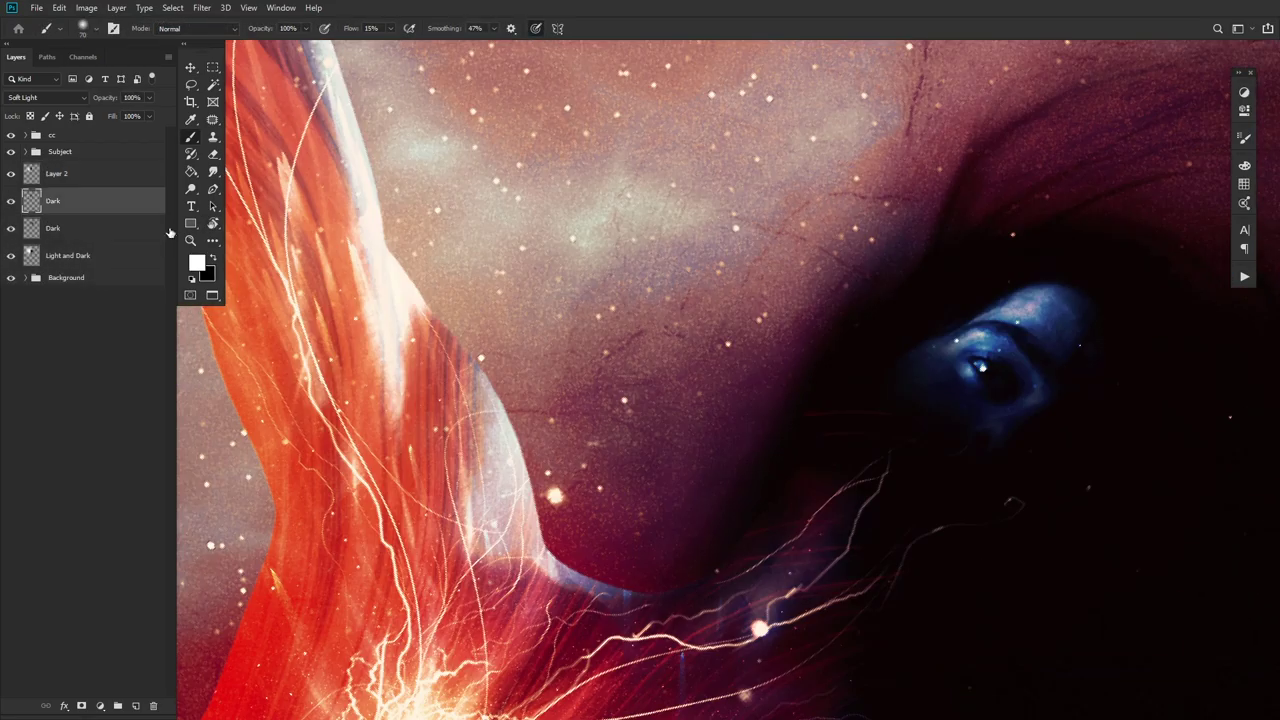
key(alt+bracketleft)
key(alt+bracketleft)
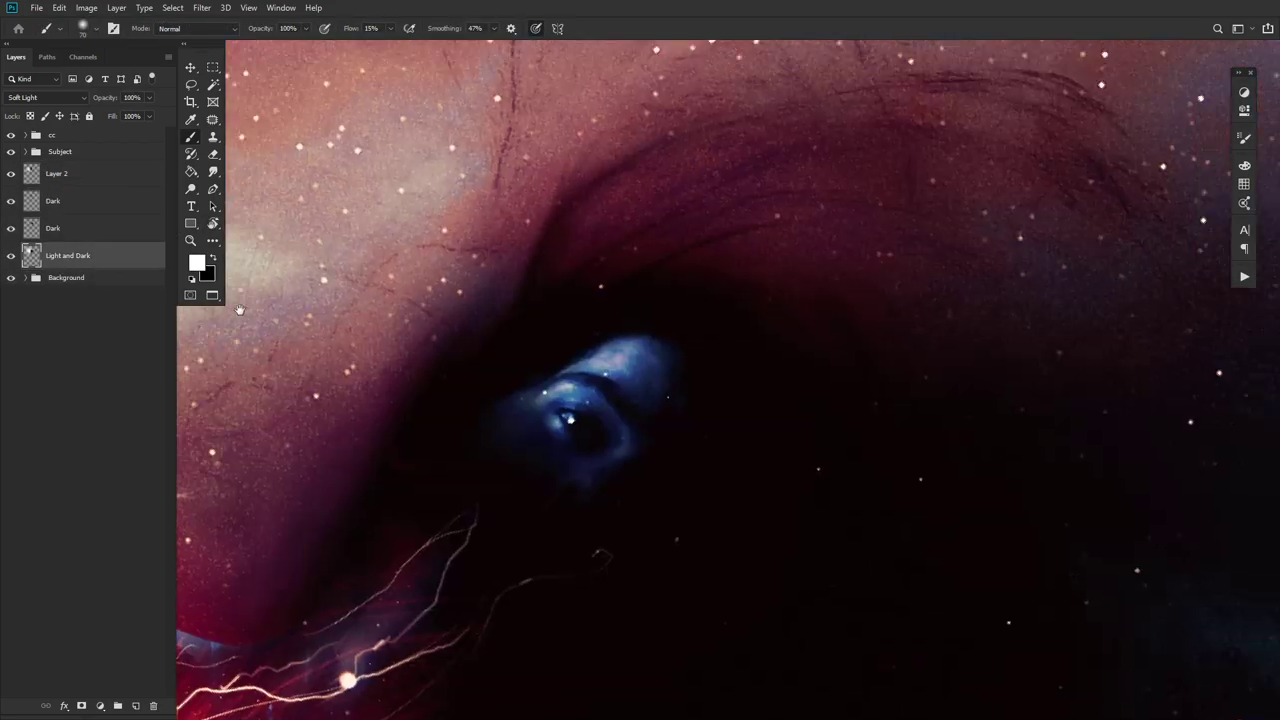
key(x)
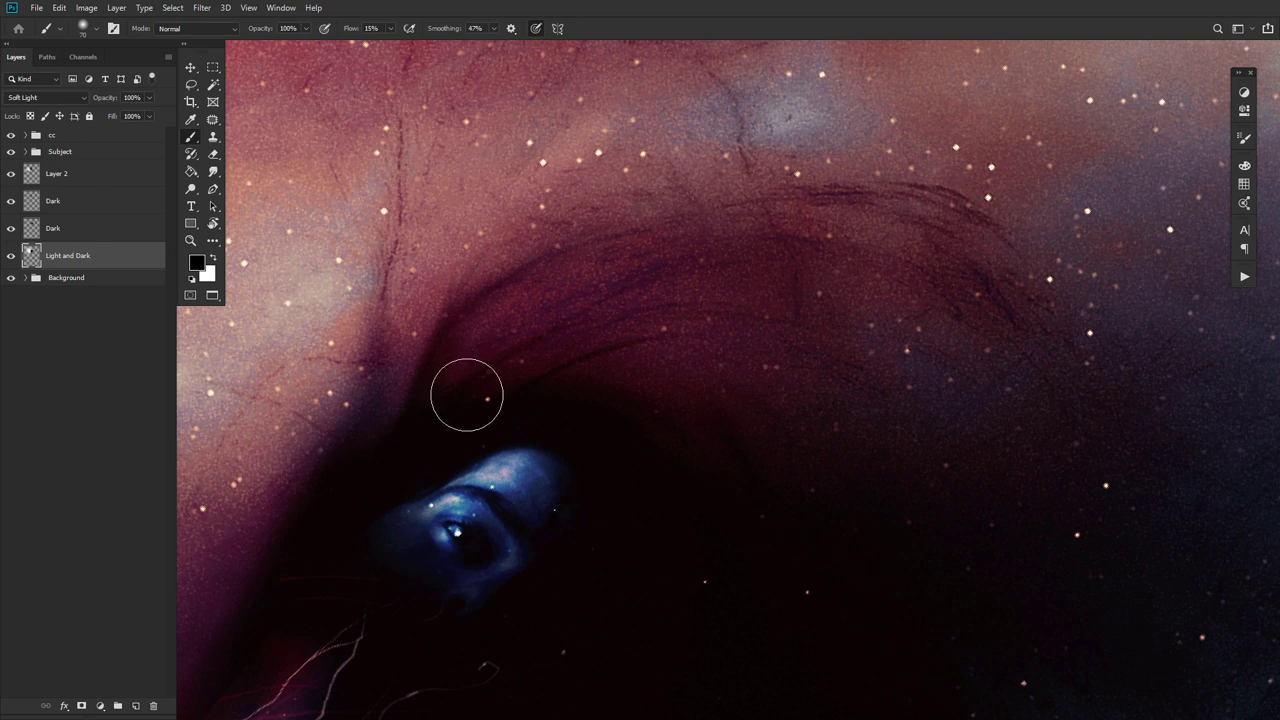
key(ctrl+z)
key(shift+0)
key(shift+1)
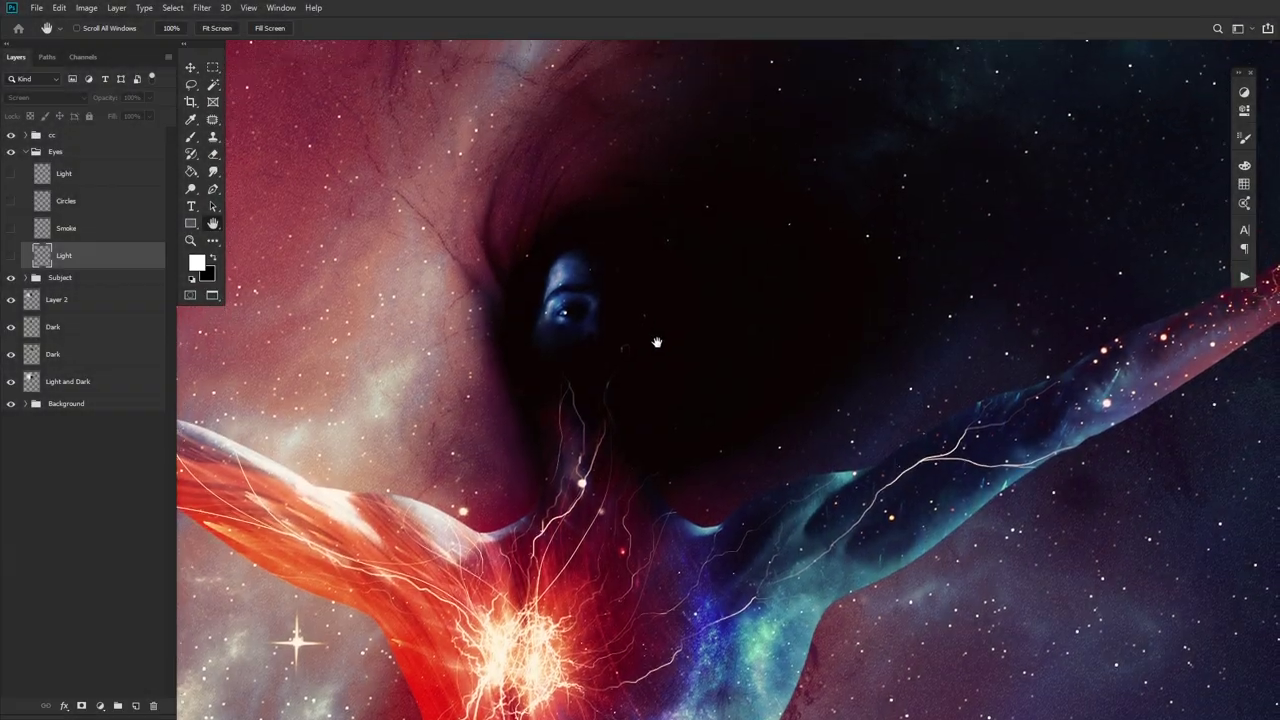
Make the lower Light, Smoke, Circles and upper Light layers in the Eyes group visible
drag(657, 343, 608, 366)
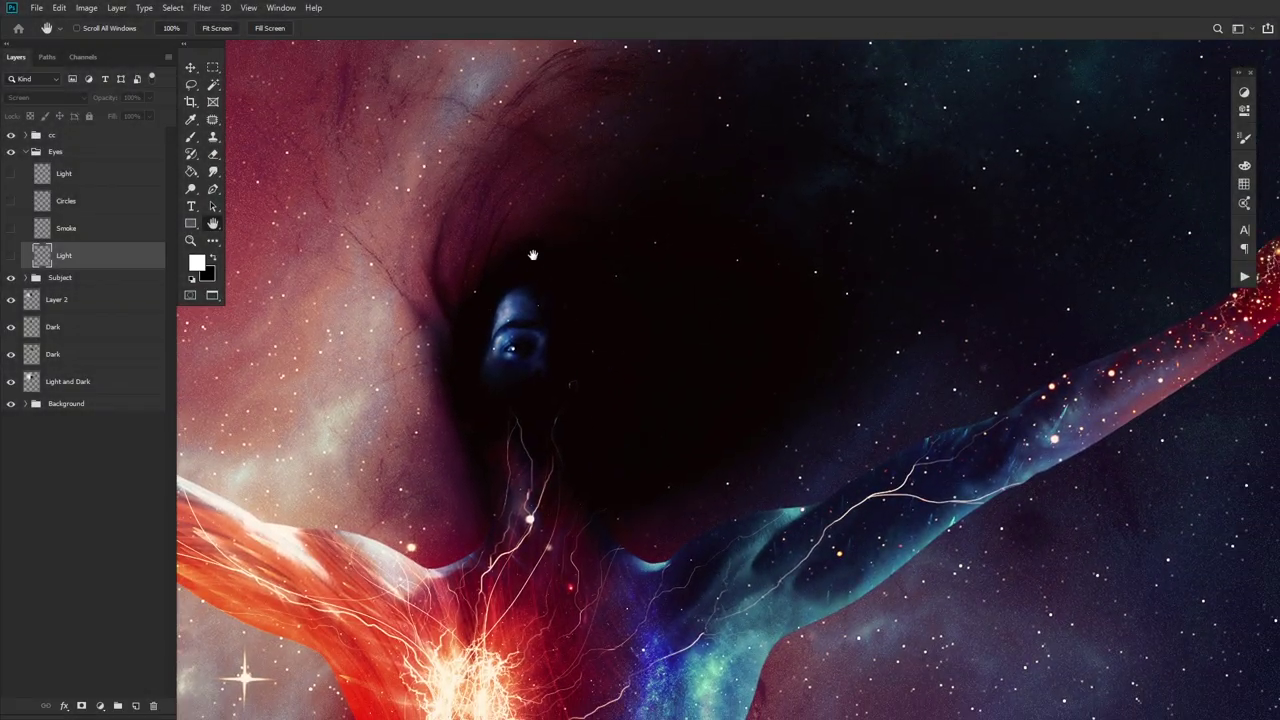
click(11, 258)
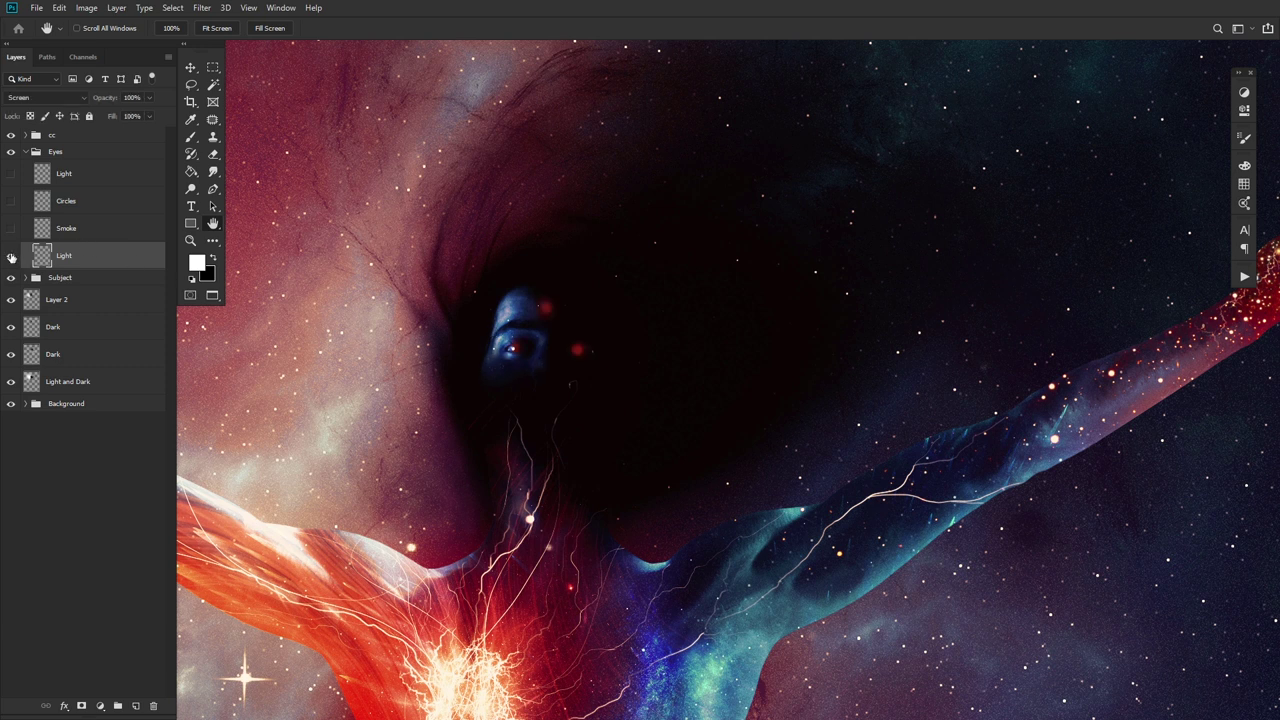
click(12, 229)
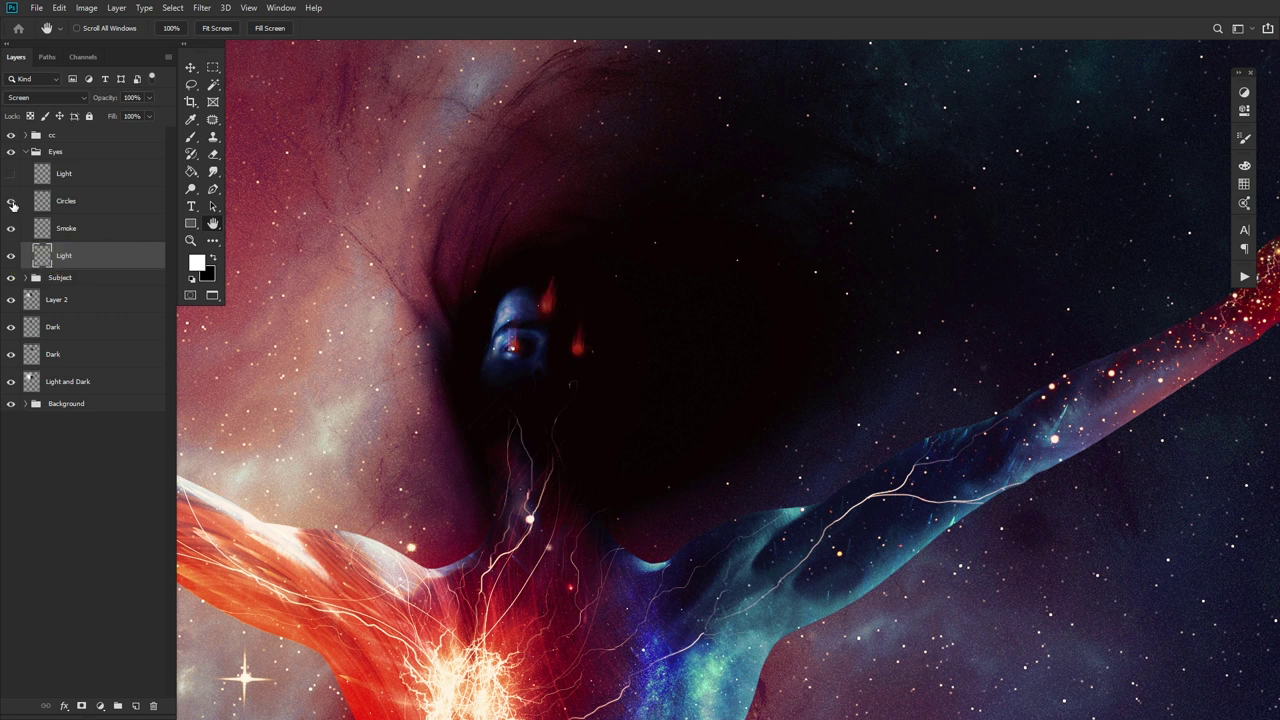
click(12, 175)
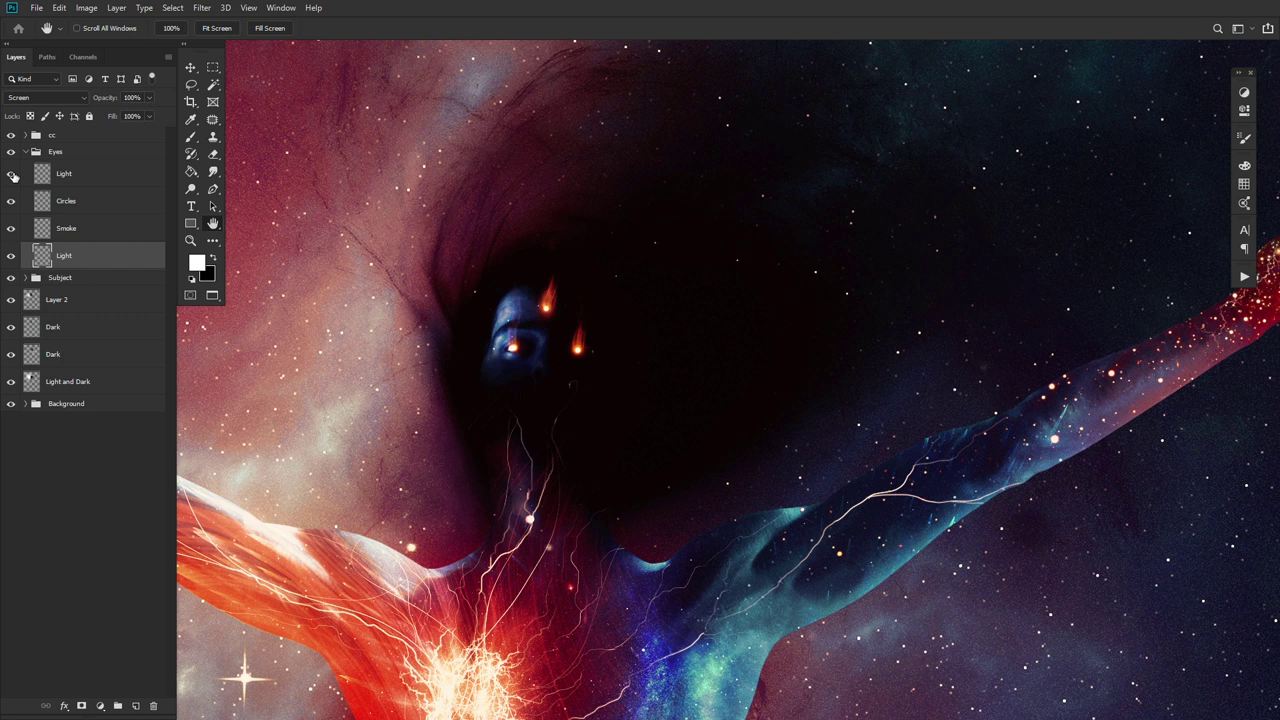
Compare the eye glow with the Smoke and lower Light layers hidden and shown, and examine the whole figure
click(13, 230)
click(13, 230)
click(15, 233)
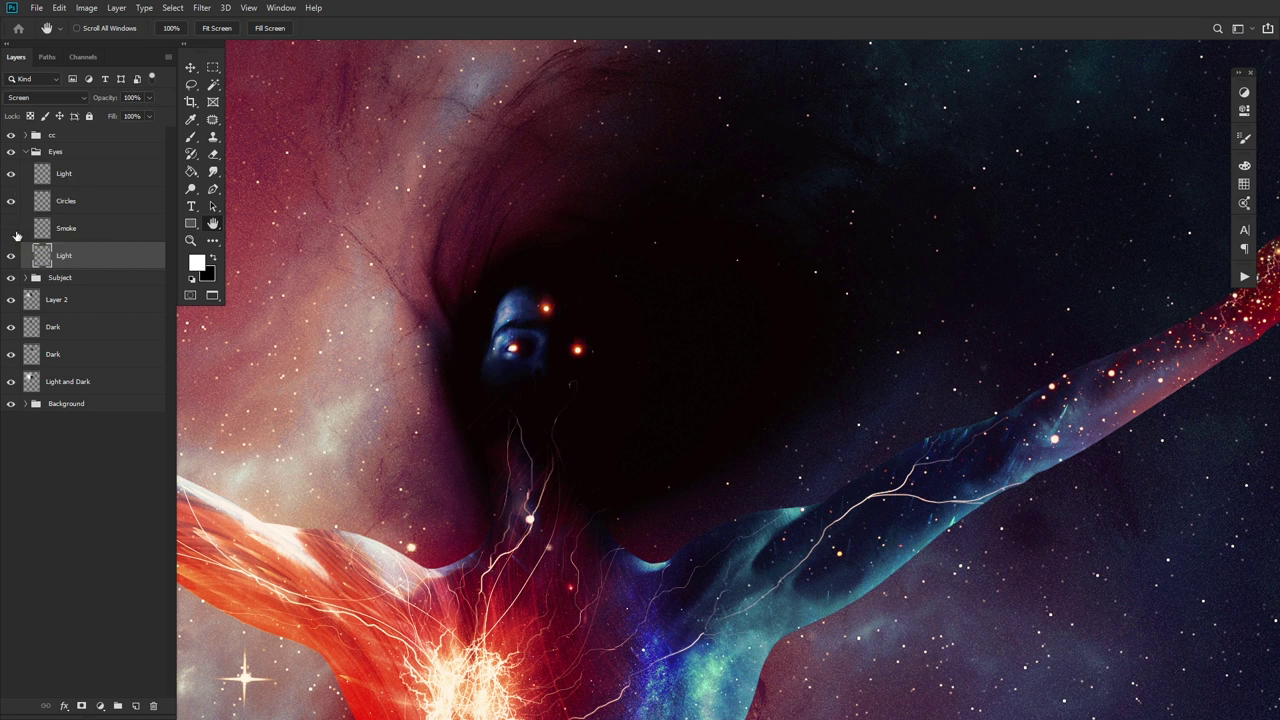
click(15, 233)
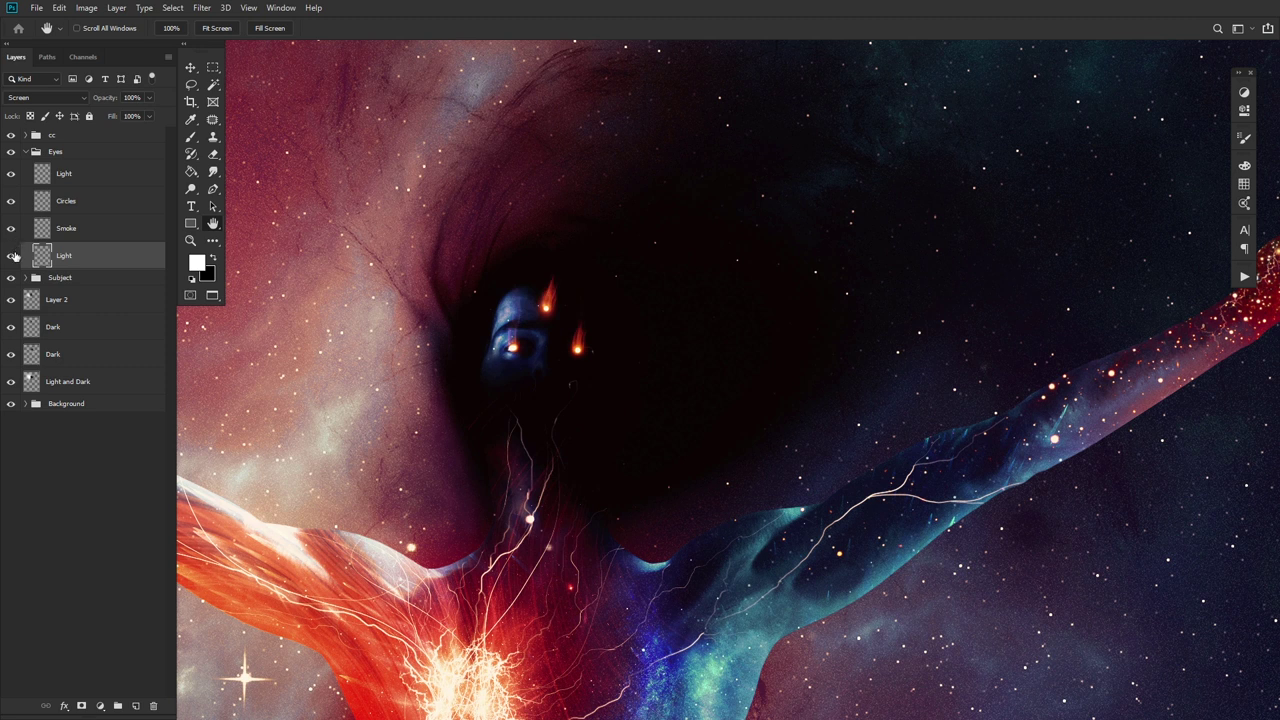
click(13, 257)
click(13, 257)
drag(625, 277, 613, 273)
click(190, 241)
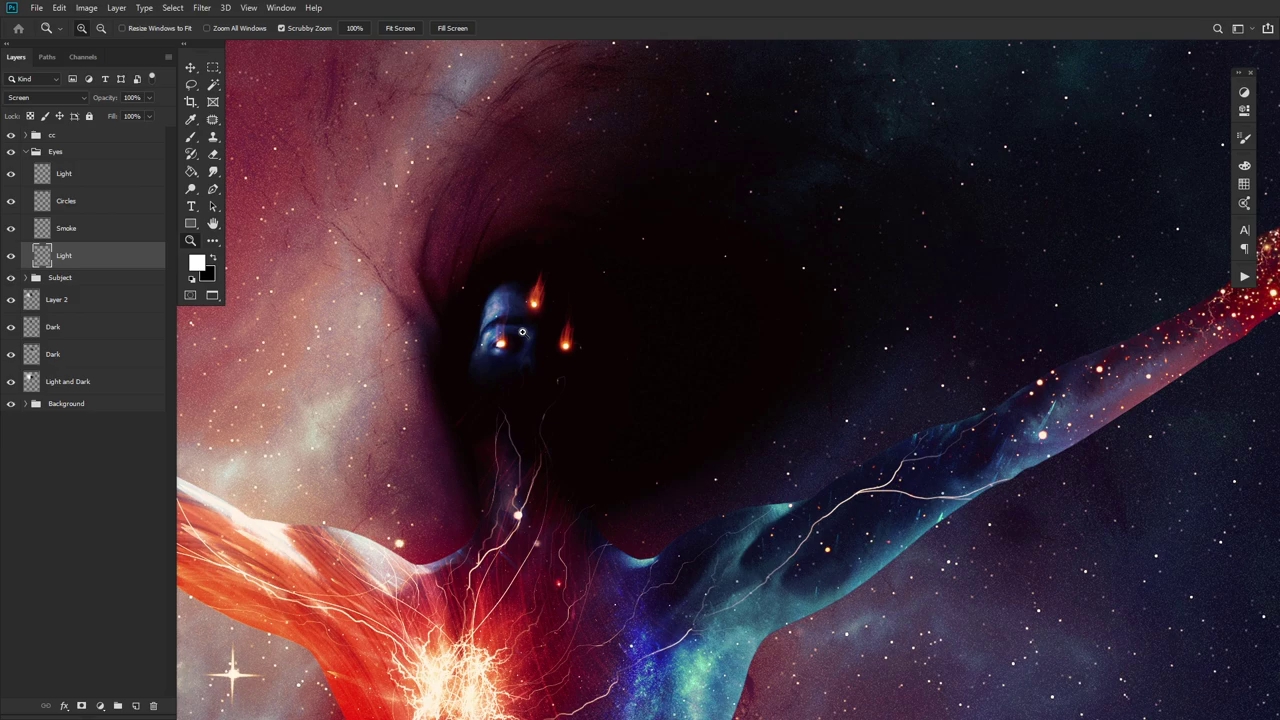
drag(523, 330, 468, 390)
click(481, 431)
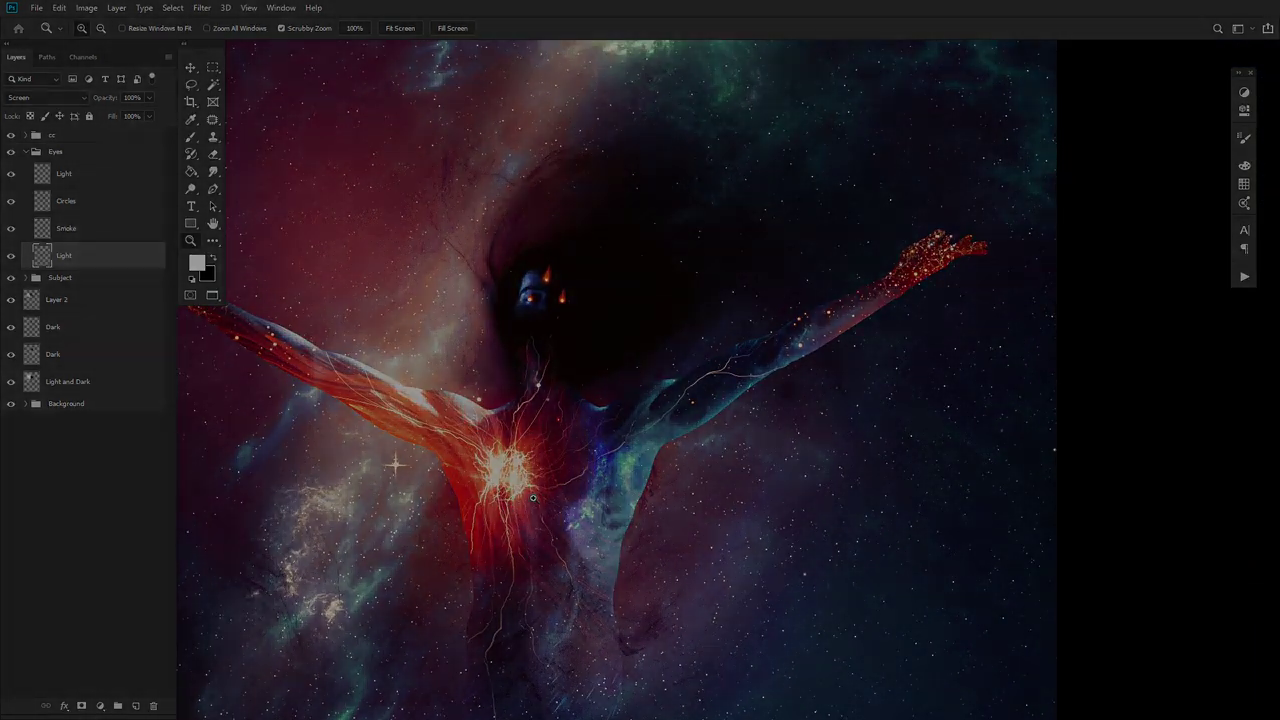